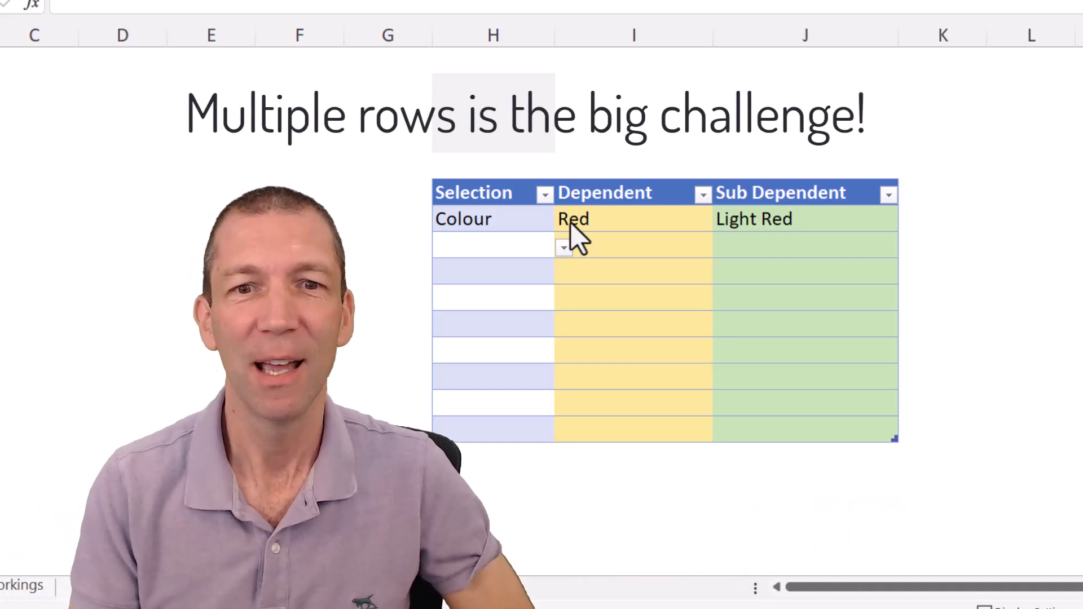
Fill the second row with Movie, Action and Die Hard from the drop-downs.
{"action": "left_click", "coordinate": [563, 249]}
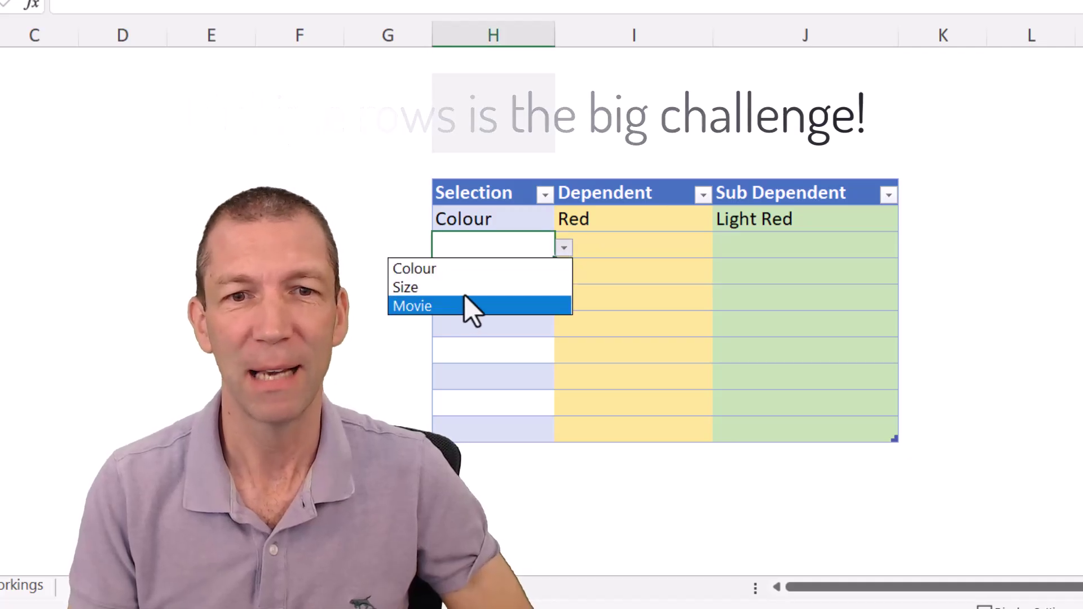
{"action": "left_click", "coordinate": [464, 306]}
{"action": "left_click", "coordinate": [630, 248]}
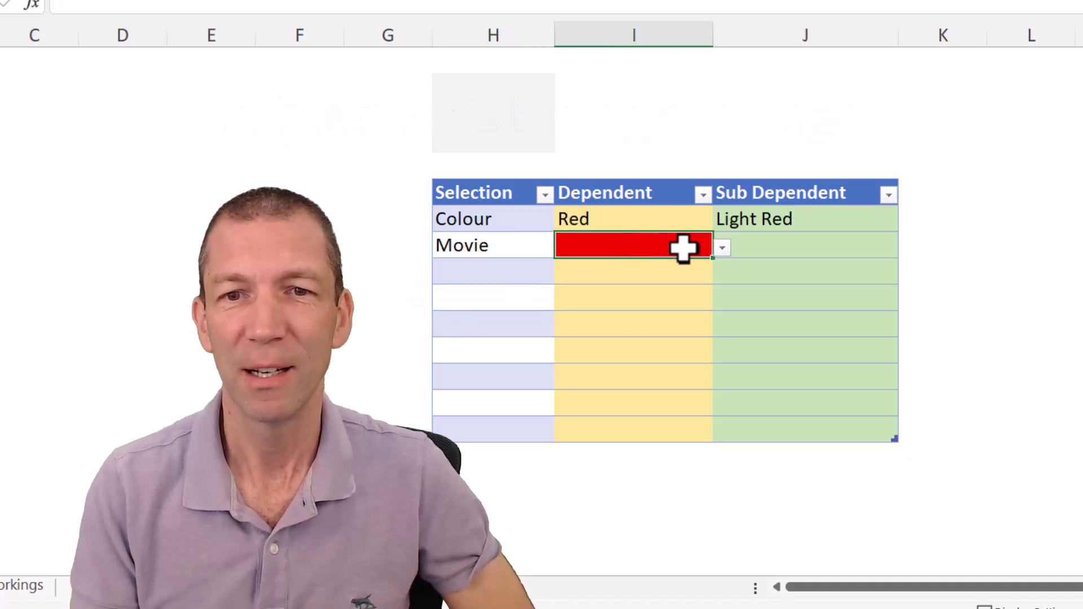
{"action": "left_click", "coordinate": [722, 248]}
{"action": "left_click", "coordinate": [669, 287]}
{"action": "left_click", "coordinate": [734, 244]}
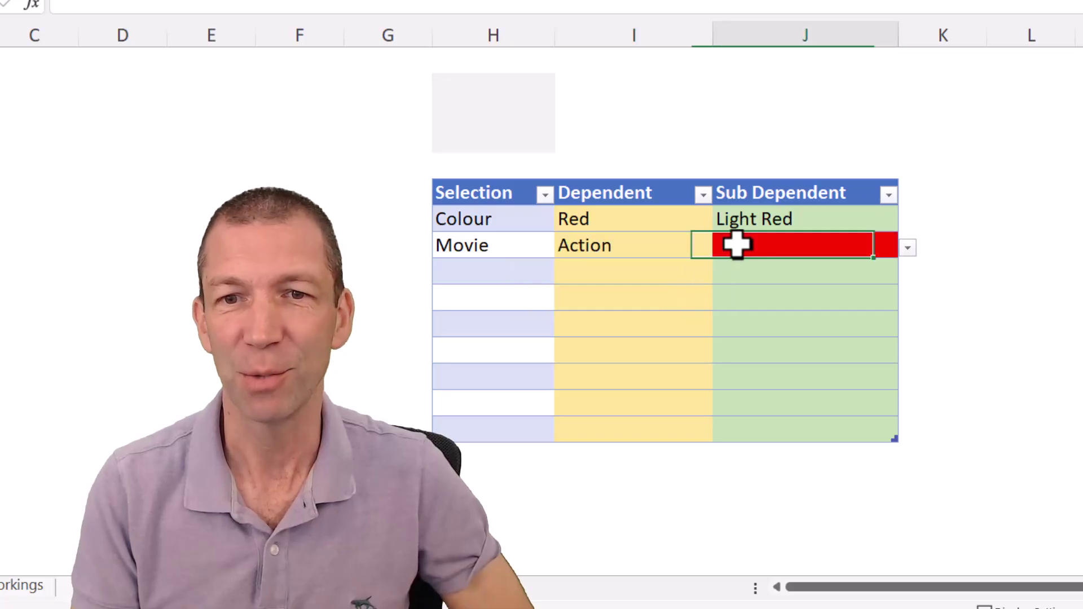
{"action": "left_click", "coordinate": [908, 248]}
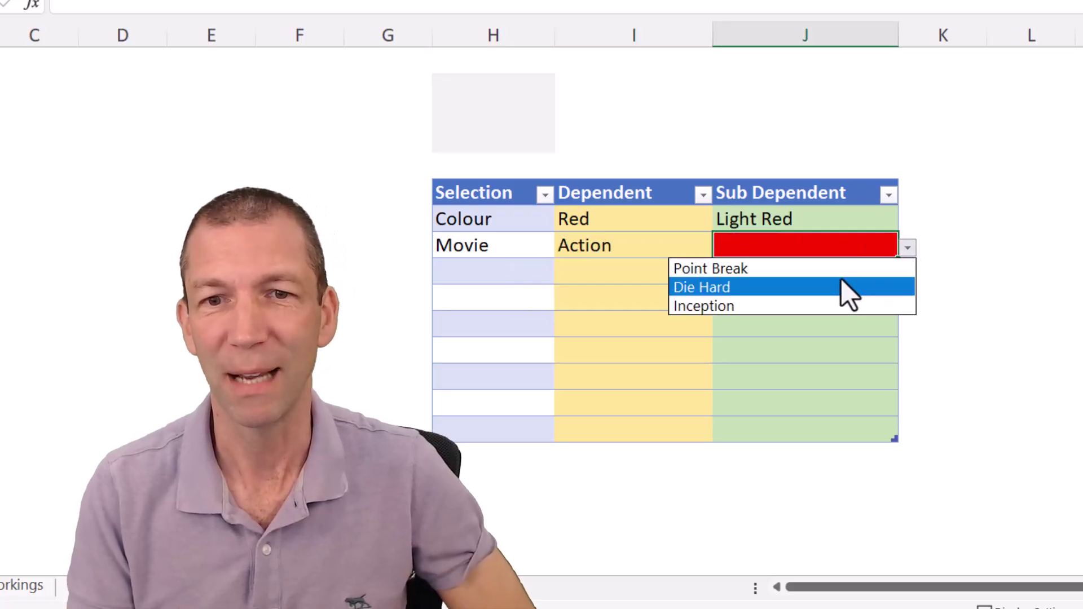
{"action": "left_click", "coordinate": [841, 284]}
Fill the third row with Size, Small and Tiny from the drop-downs.
{"action": "left_click", "coordinate": [501, 275]}
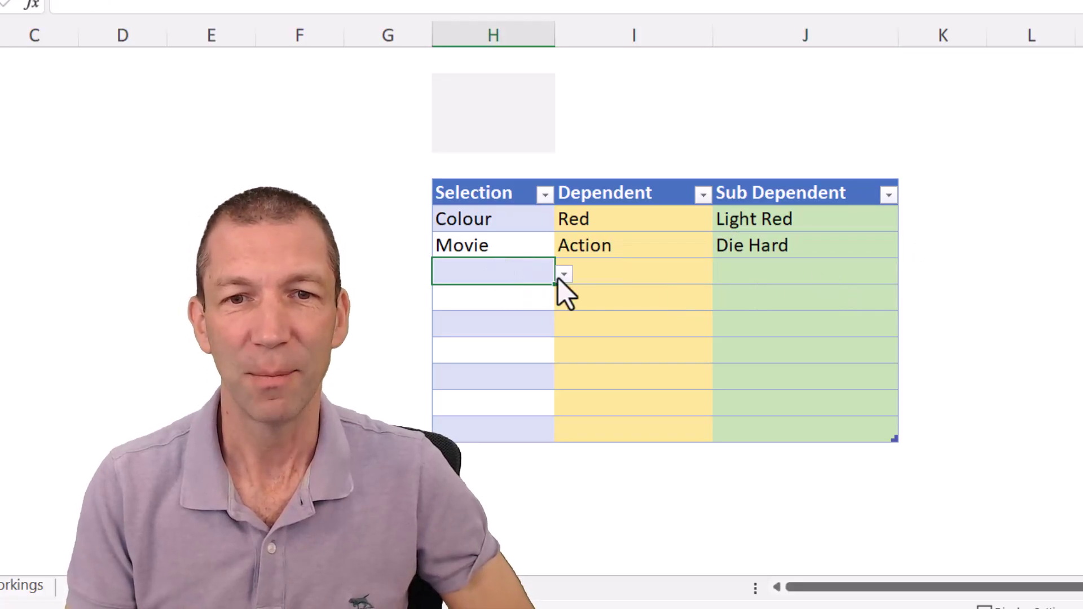
{"action": "left_click", "coordinate": [564, 274]}
{"action": "left_click", "coordinate": [513, 312]}
{"action": "left_click", "coordinate": [658, 265]}
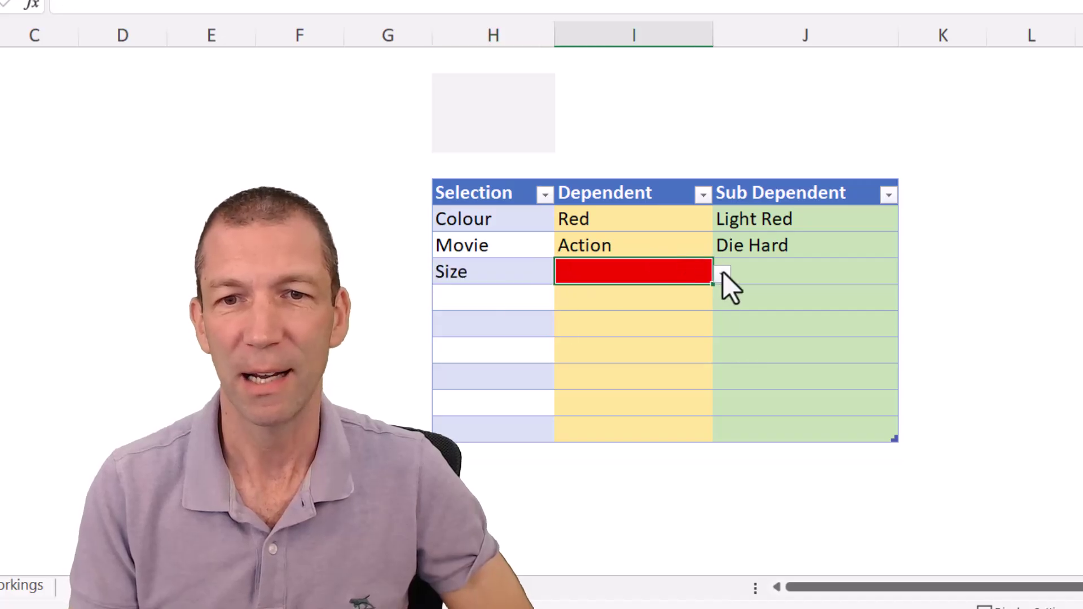
{"action": "left_click", "coordinate": [721, 273]}
{"action": "left_click", "coordinate": [688, 293]}
{"action": "left_click", "coordinate": [760, 272]}
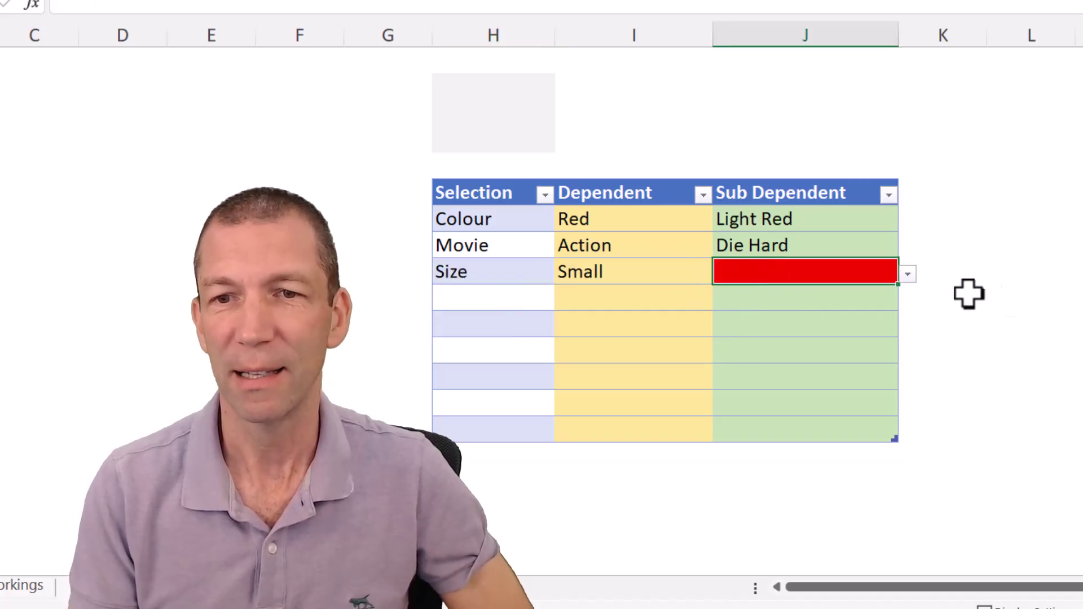
{"action": "left_click", "coordinate": [907, 274]}
{"action": "left_click", "coordinate": [848, 295]}
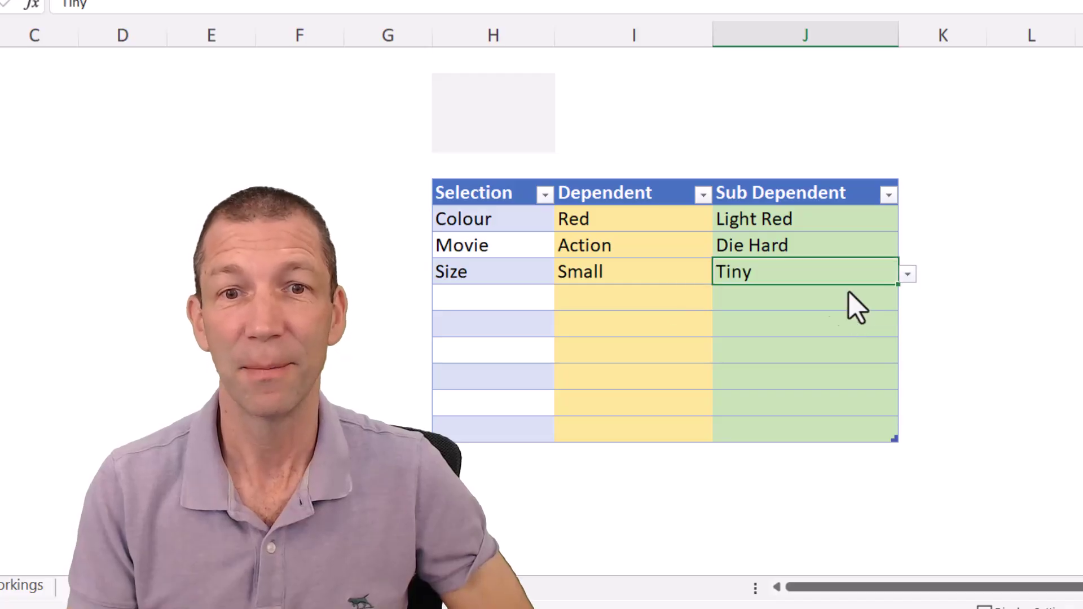
Change the Movie row's genre to Comedy and its film to The Hangover.
{"action": "left_click", "coordinate": [689, 244]}
{"action": "left_click", "coordinate": [719, 246]}
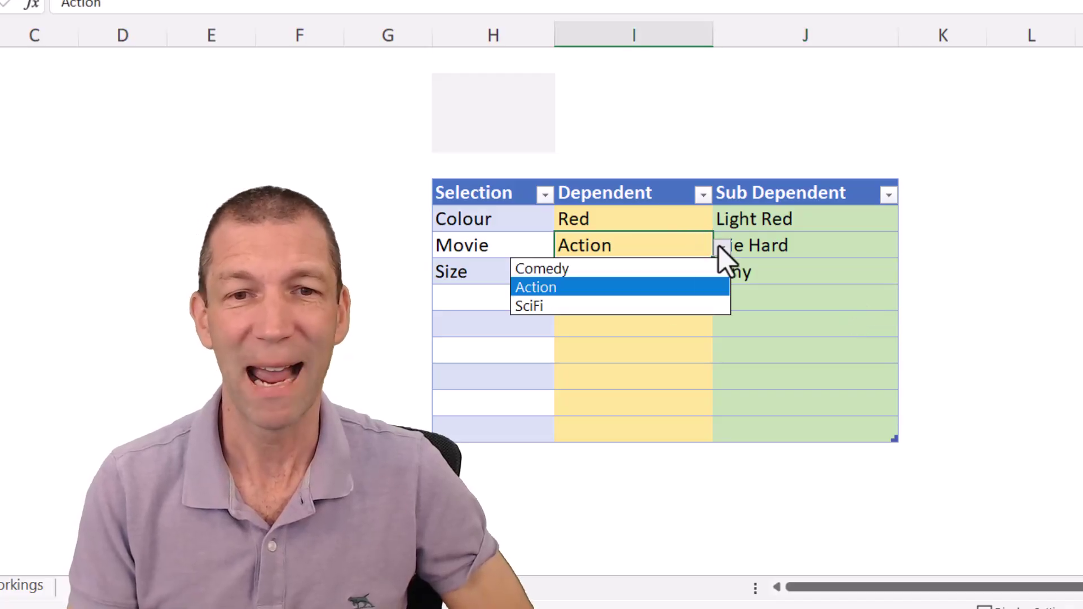
{"action": "left_click", "coordinate": [689, 270]}
{"action": "left_click", "coordinate": [824, 251]}
{"action": "left_click", "coordinate": [907, 246]}
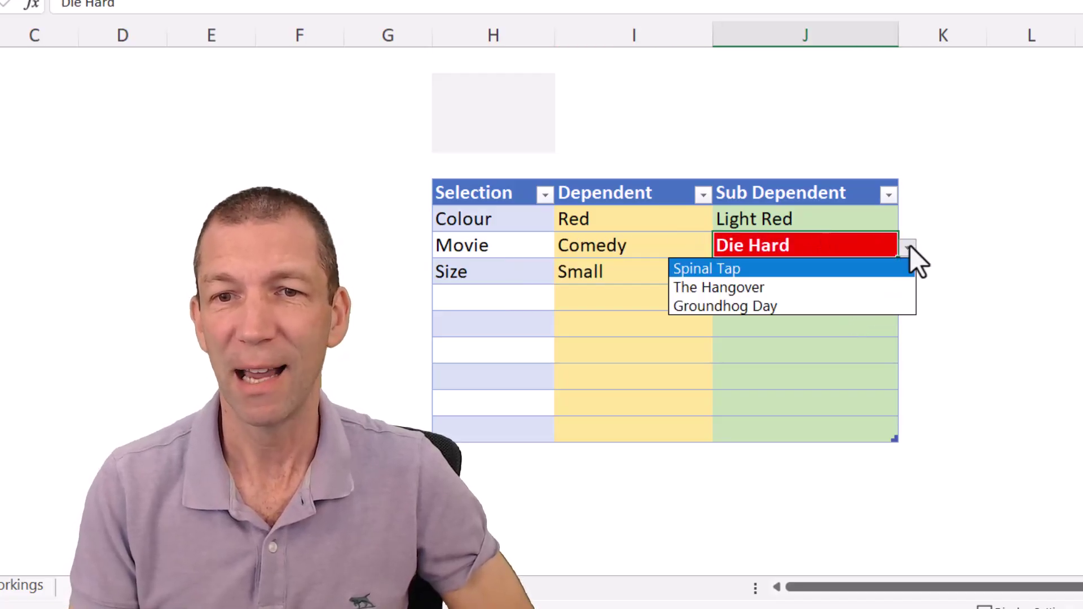
{"action": "left_click", "coordinate": [820, 290]}
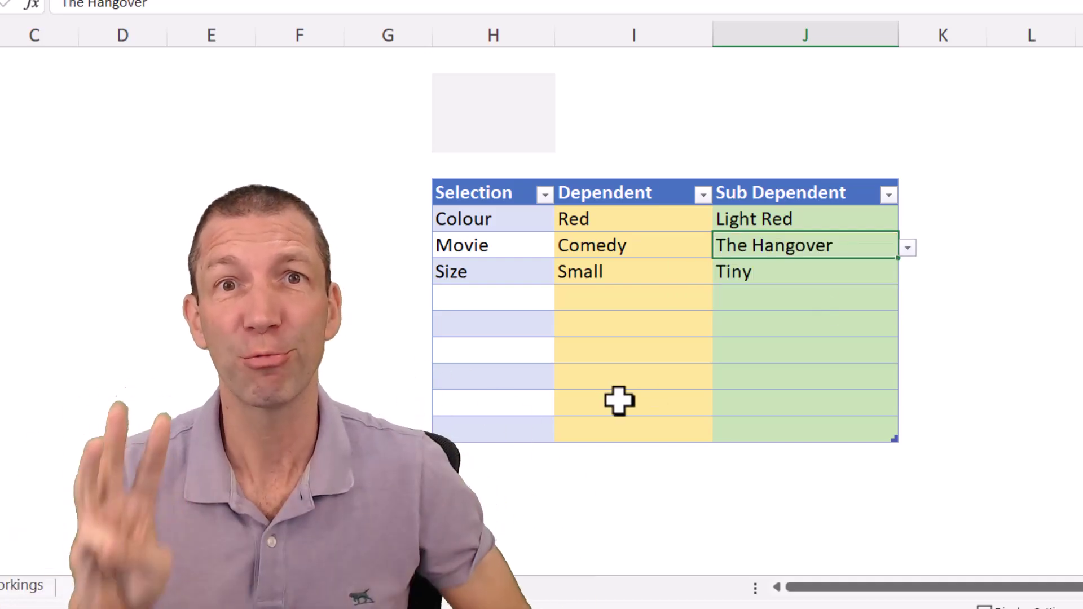
Number the three listed formulas 1, 2 and 3 in cells H3 to H5.
{"action": "left_click", "coordinate": [493, 88]}
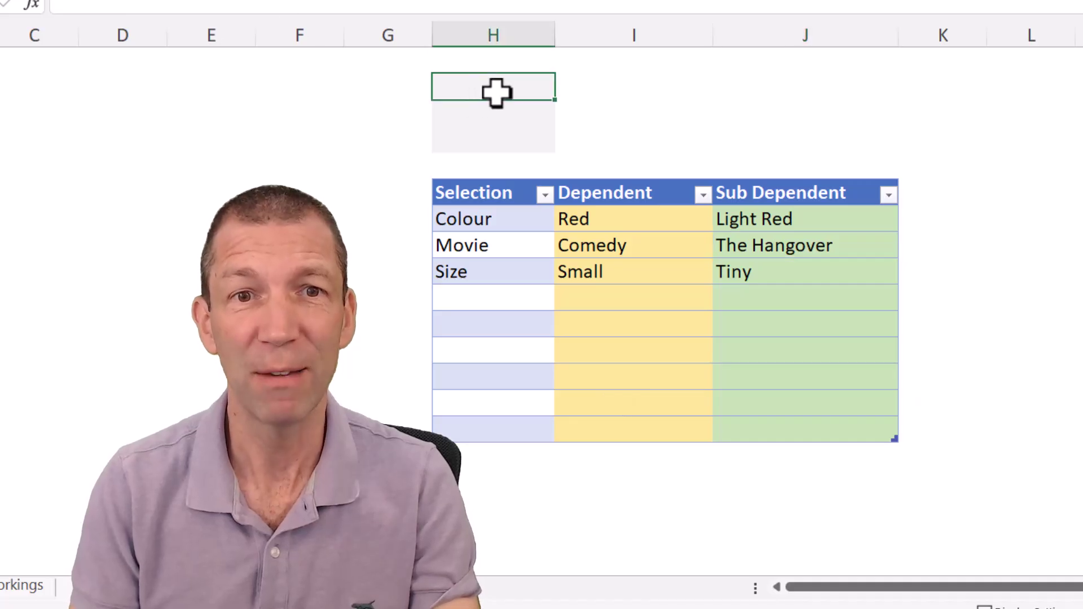
{"action": "type", "text": "1"}
{"action": "key", "text": "Return"}
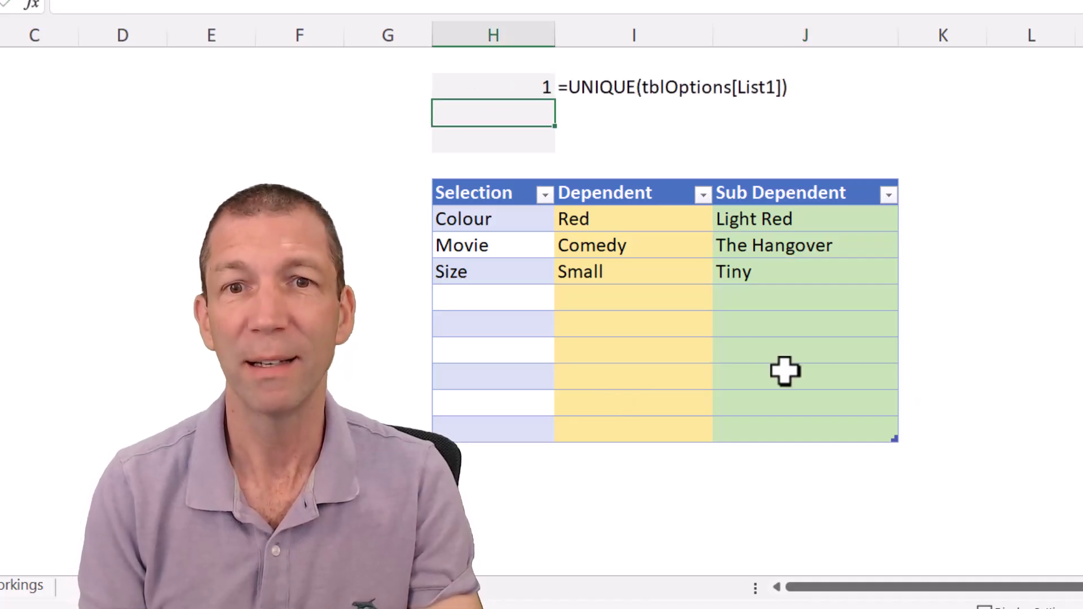
{"action": "type", "text": "2"}
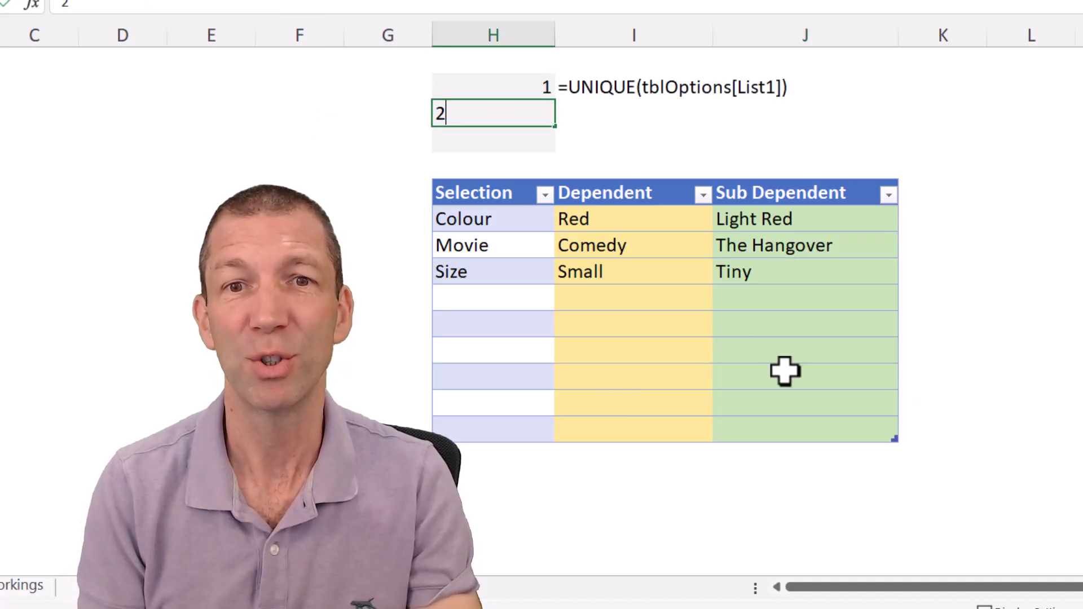
{"action": "key", "text": "Return"}
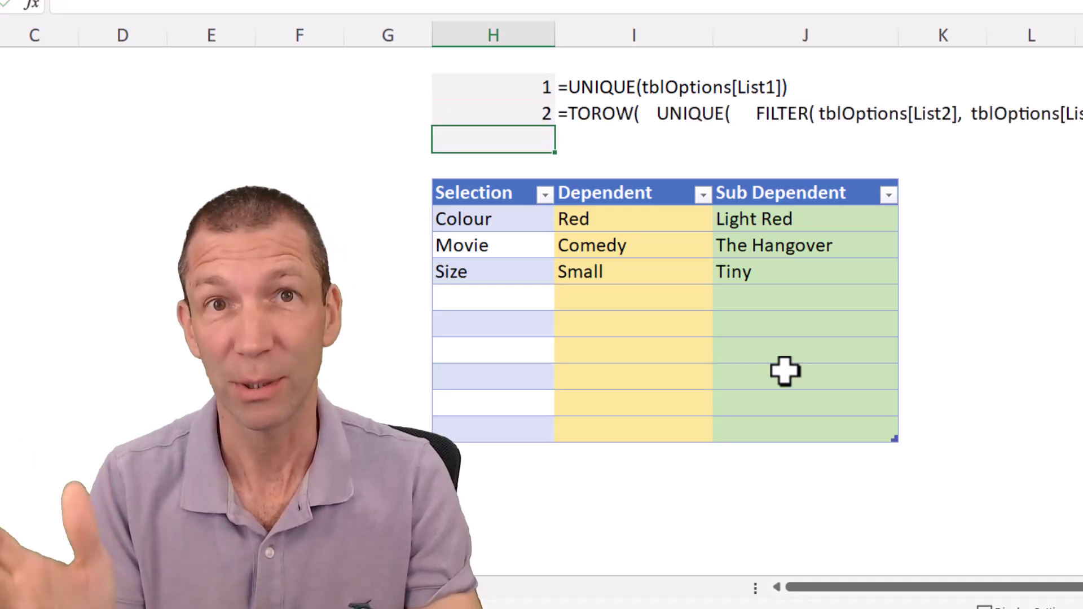
{"action": "type", "text": "3"}
{"action": "key", "text": "Return"}
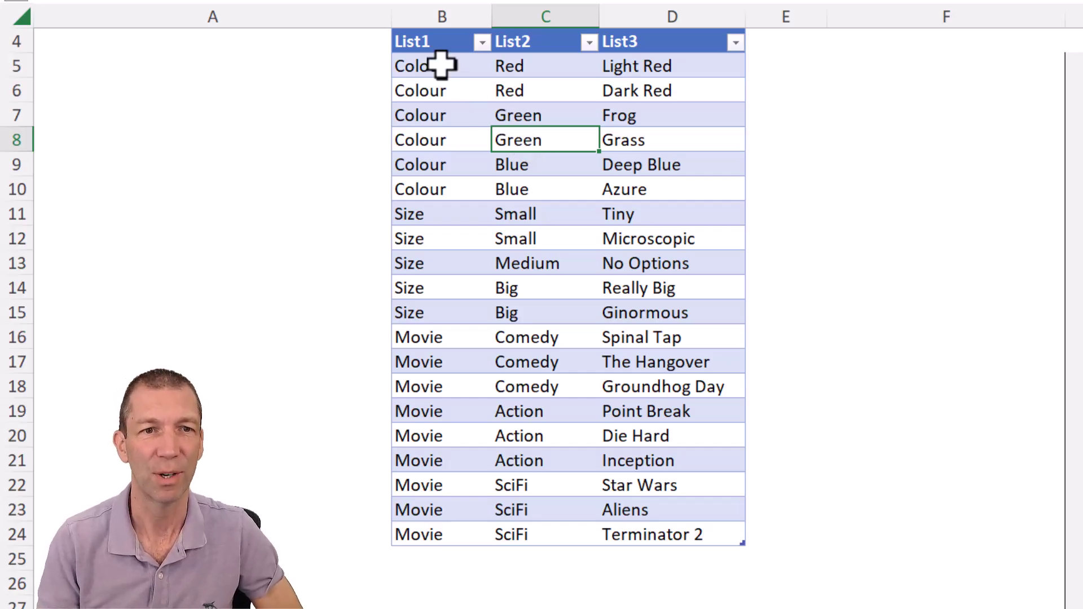
{"action": "left_click_drag", "start_coordinate": [441, 65], "coordinate": [461, 188]}
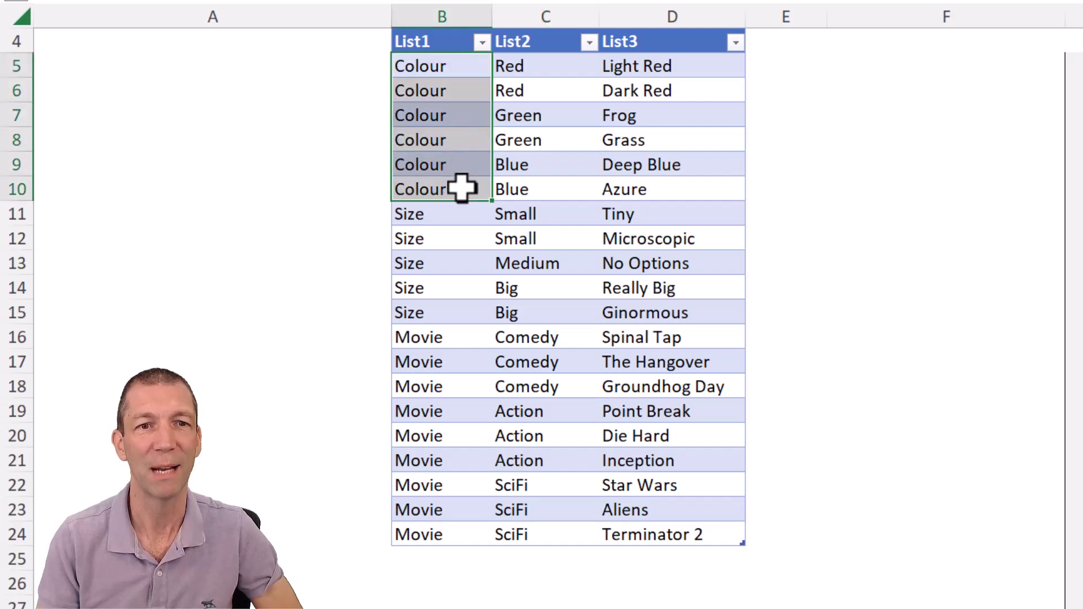
{"action": "left_click_drag", "start_coordinate": [536, 66], "coordinate": [537, 93]}
{"action": "left_click_drag", "start_coordinate": [623, 67], "coordinate": [677, 87]}
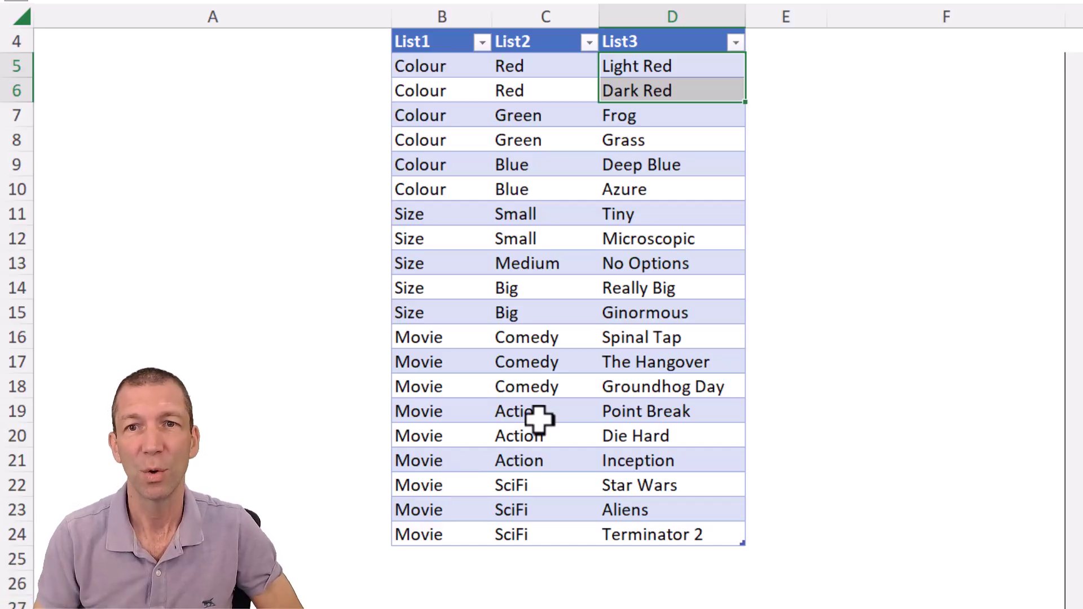
{"action": "scroll", "coordinate": [701, 252], "scroll_direction": "up", "scroll_amount": 1}
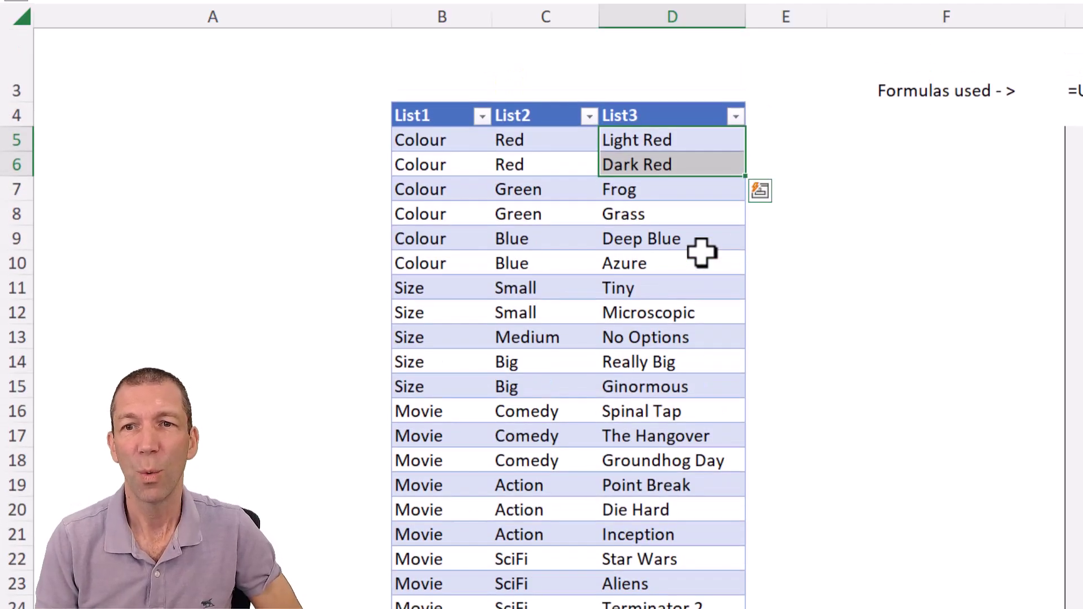
{"action": "scroll", "coordinate": [701, 252], "scroll_direction": "up", "scroll_amount": 1}
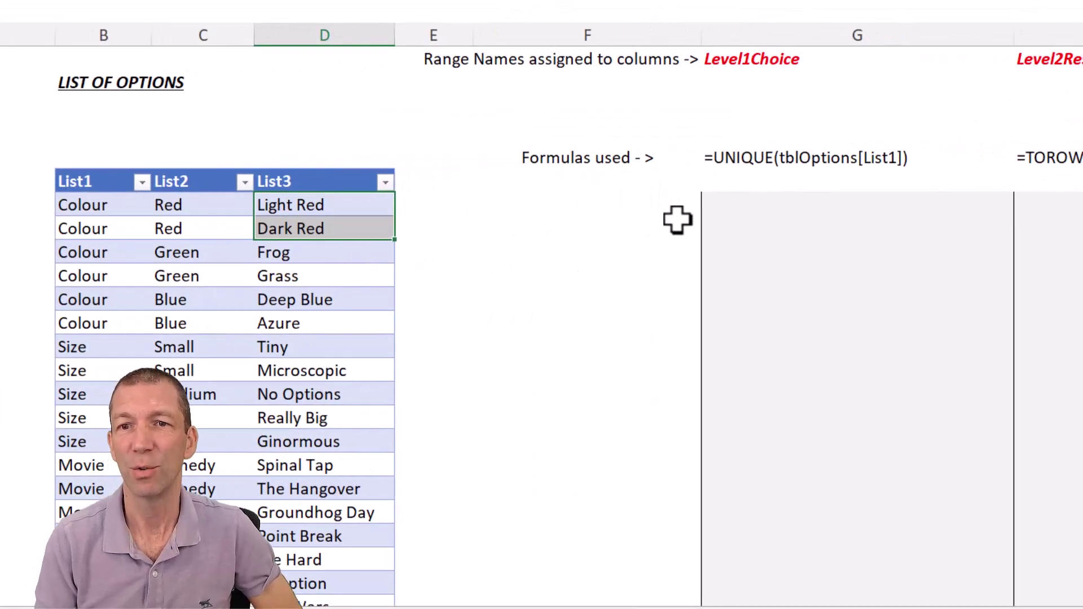
Enter =UNIQUE(tblOptions[List1]) in the helper cell so distinct choices spill down column G.
{"action": "left_click", "coordinate": [775, 207]}
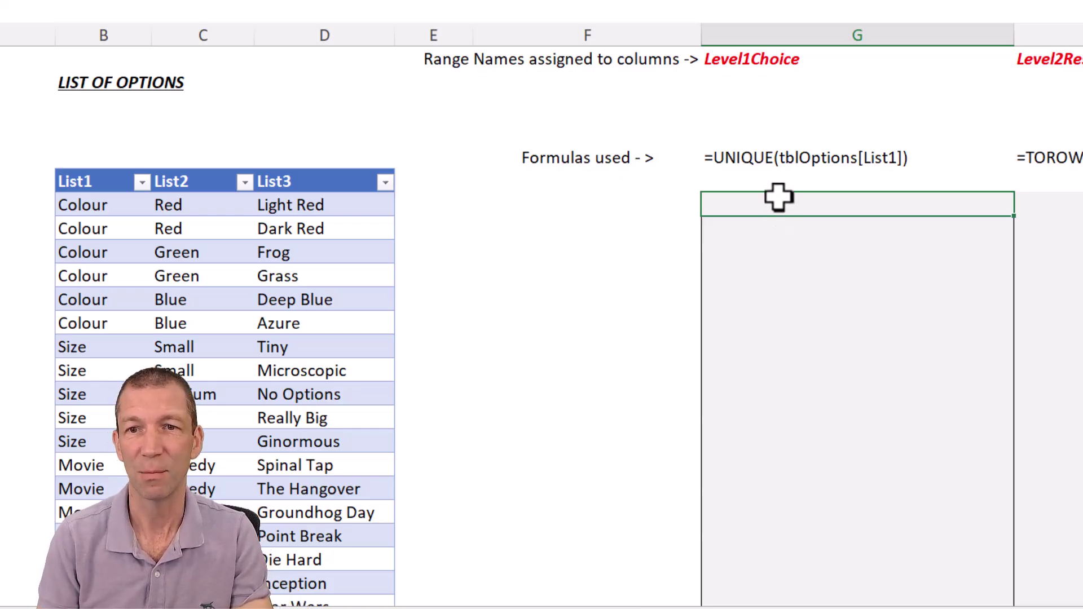
{"action": "type", "text": "=iun"}
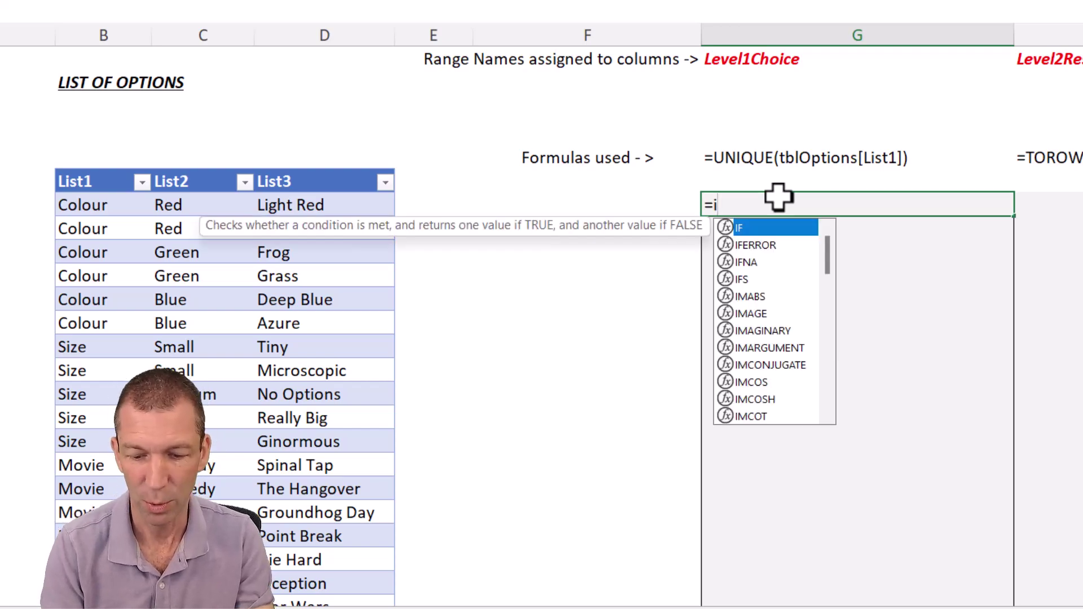
{"action": "key", "text": "BackSpace"}
{"action": "key", "text": "BackSpace"}
{"action": "key", "text": "Escape"}
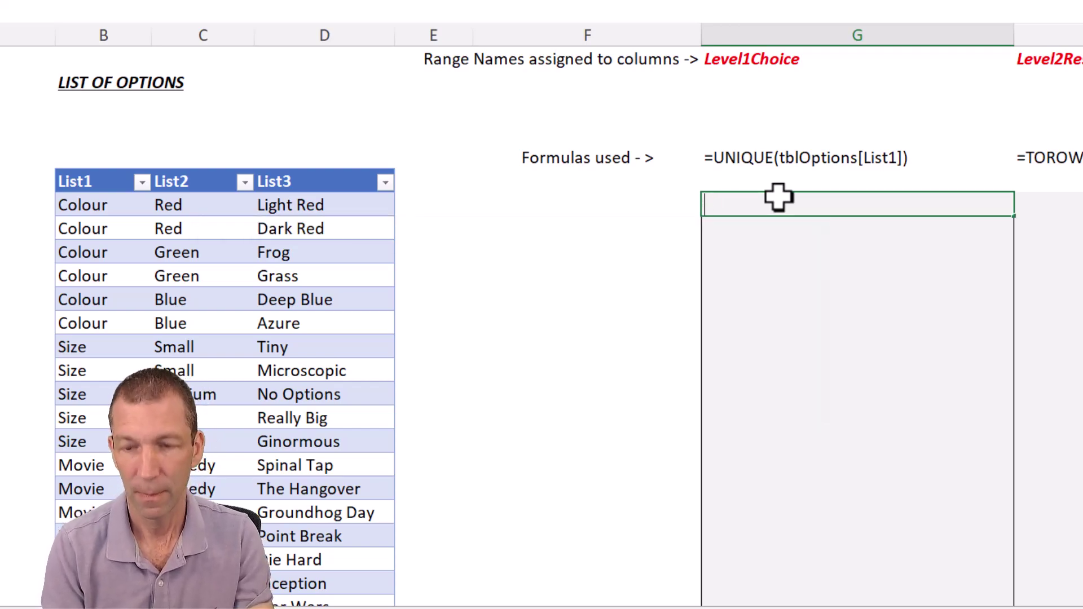
{"action": "type", "text": "=uni"}
{"action": "key", "text": "Down"}
{"action": "key", "text": "Down"}
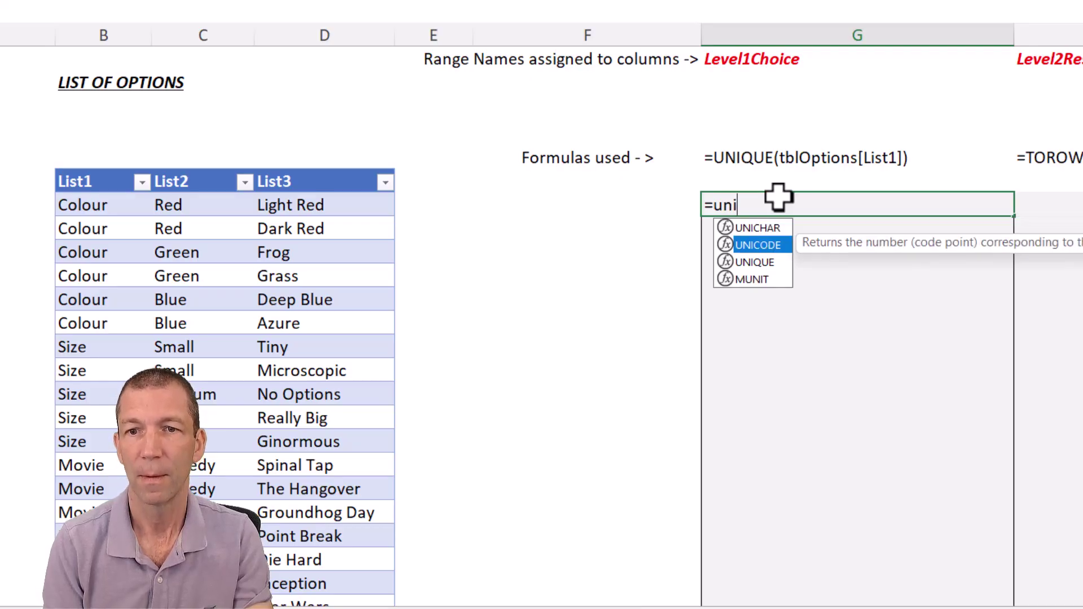
{"action": "key", "text": "Tab"}
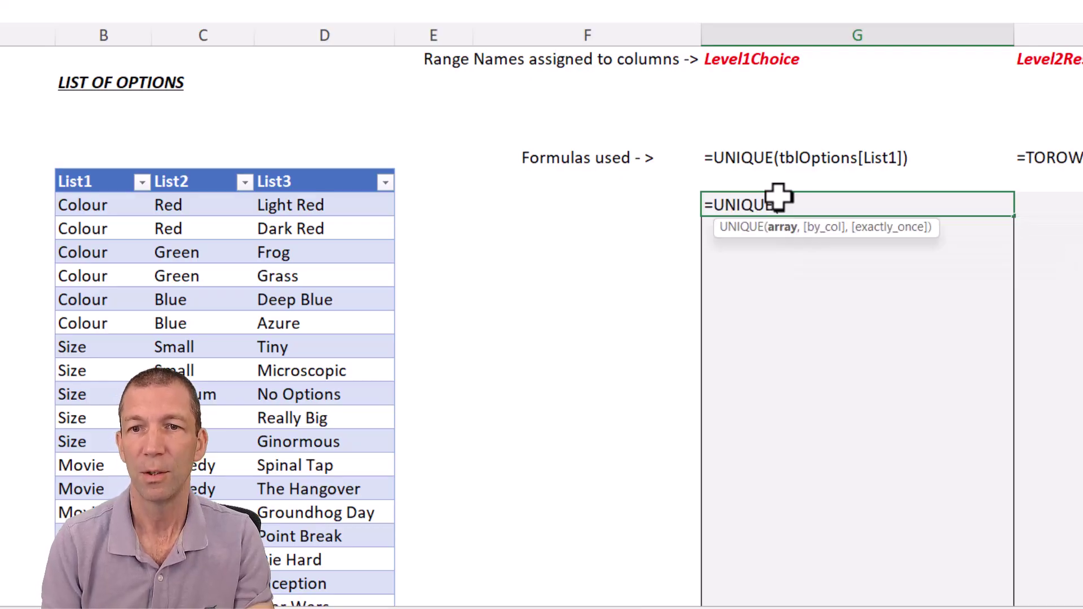
{"action": "left_click", "coordinate": [101, 179]}
{"action": "key", "text": "ctrl+Return"}
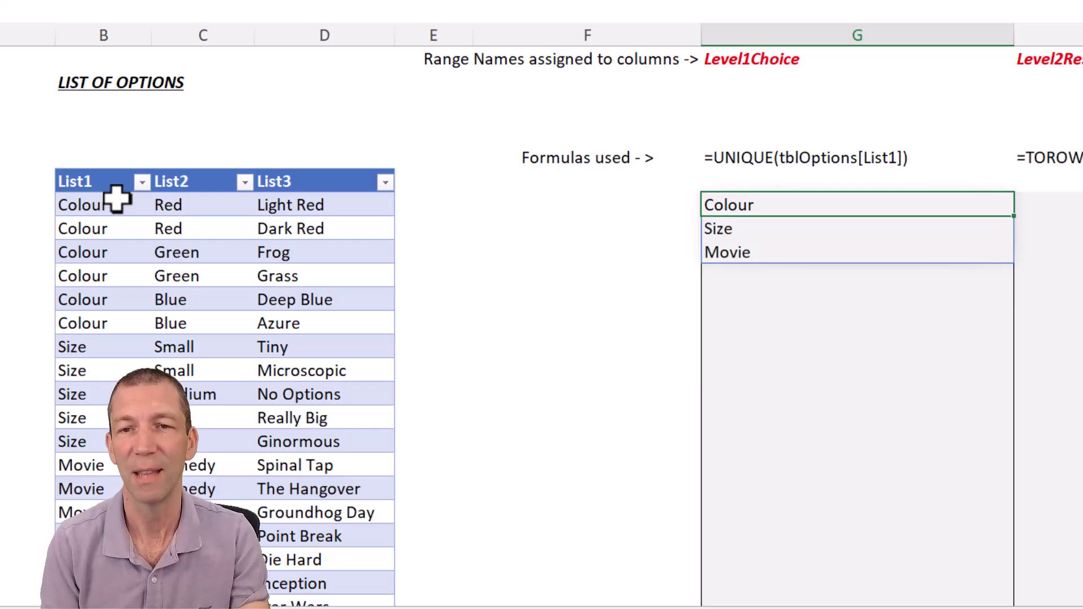
Wrap the UNIQUE formula in SORT so it lists Colour, Movie, Size alphabetically.
{"action": "key", "text": "F2"}
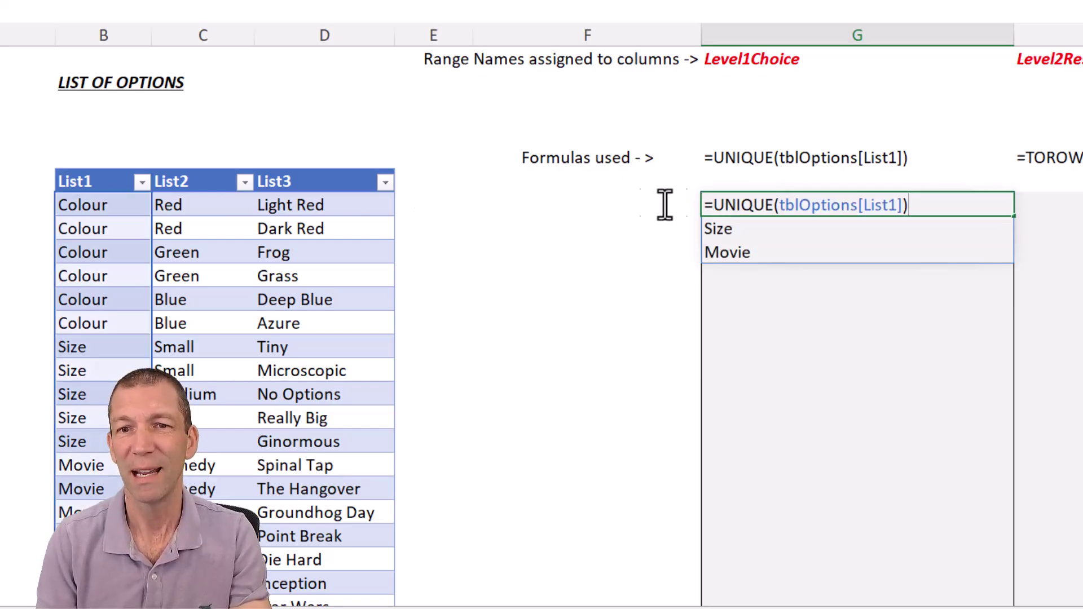
{"action": "type", "text": "SORT"}
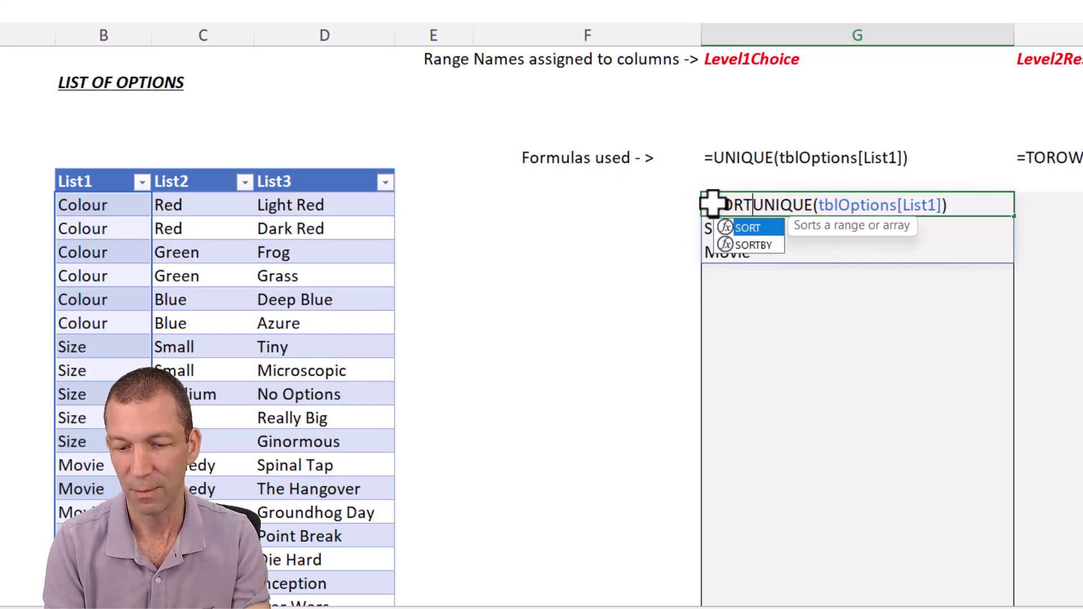
{"action": "type", "text": "("}
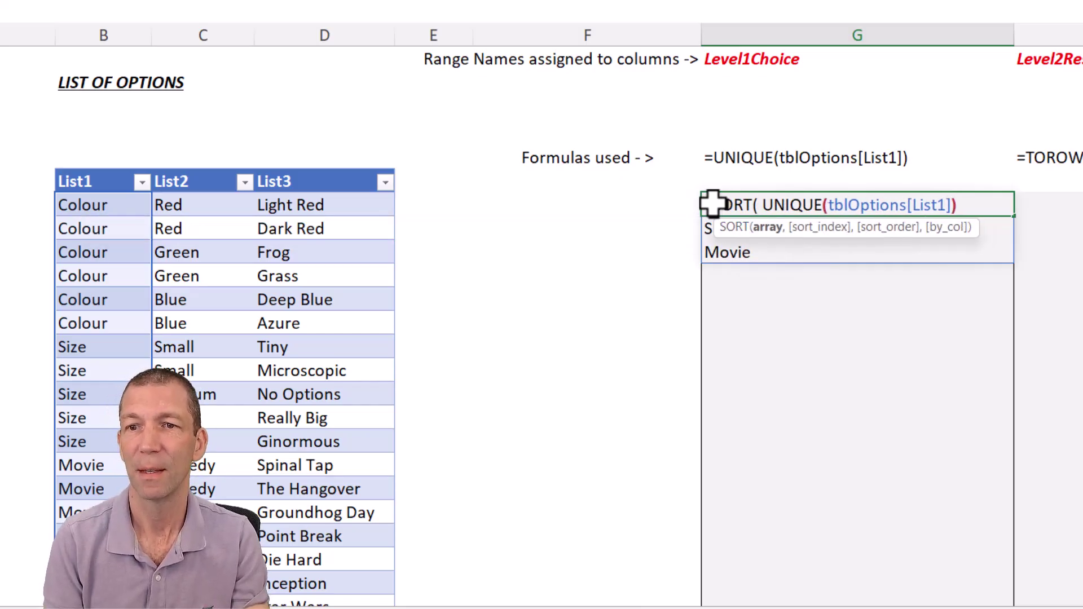
{"action": "key", "text": "End"}
{"action": "type", "text": ")"}
{"action": "key", "text": "Return"}
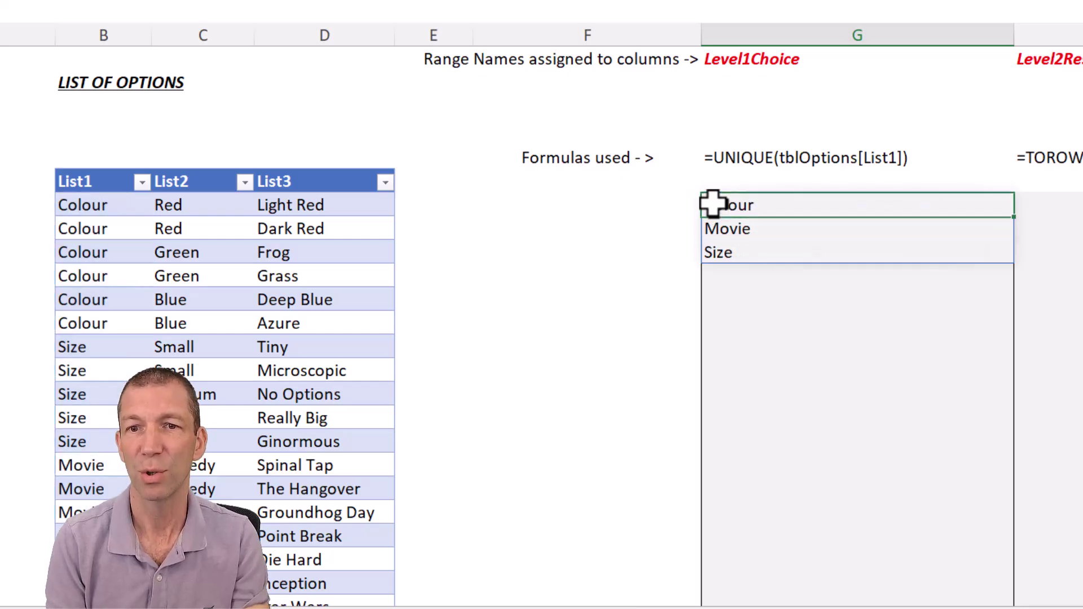
{"action": "key", "text": "Down"}
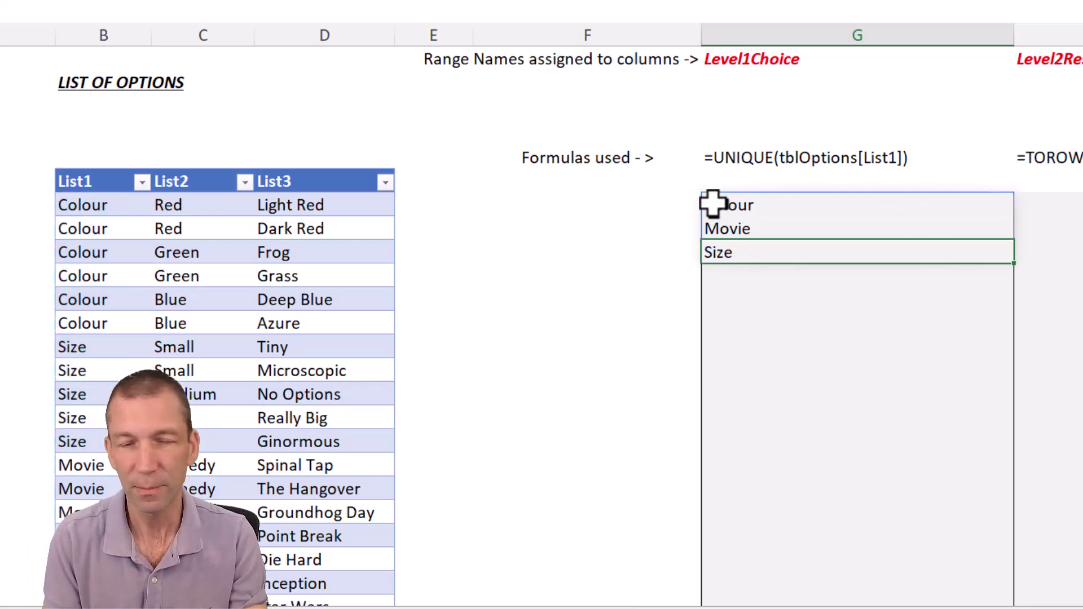
{"action": "key", "text": "Up"}
{"action": "key", "text": "Up"}
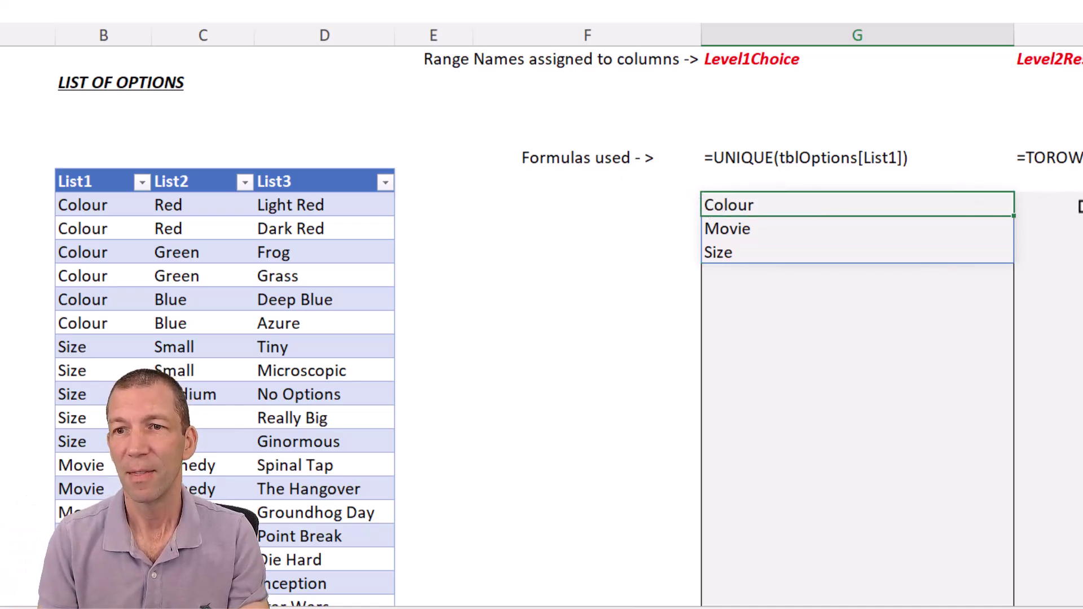
Enter =FILTER(tblOptions[List2], tblOptions[List1]=G5) in H5 beside Colour.
{"action": "left_click", "coordinate": [1066, 205]}
{"action": "key", "text": "Right"}
{"action": "key", "text": "Right"}
{"action": "key", "text": "Right"}
{"action": "key", "text": "Right"}
{"action": "key", "text": "Right"}
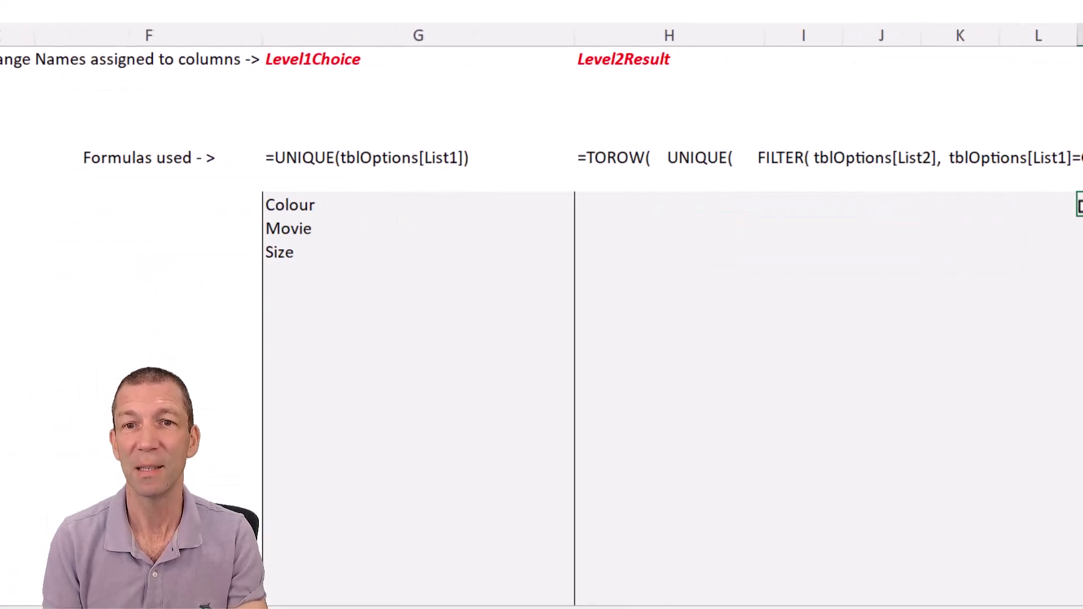
{"action": "key", "text": "Return"}
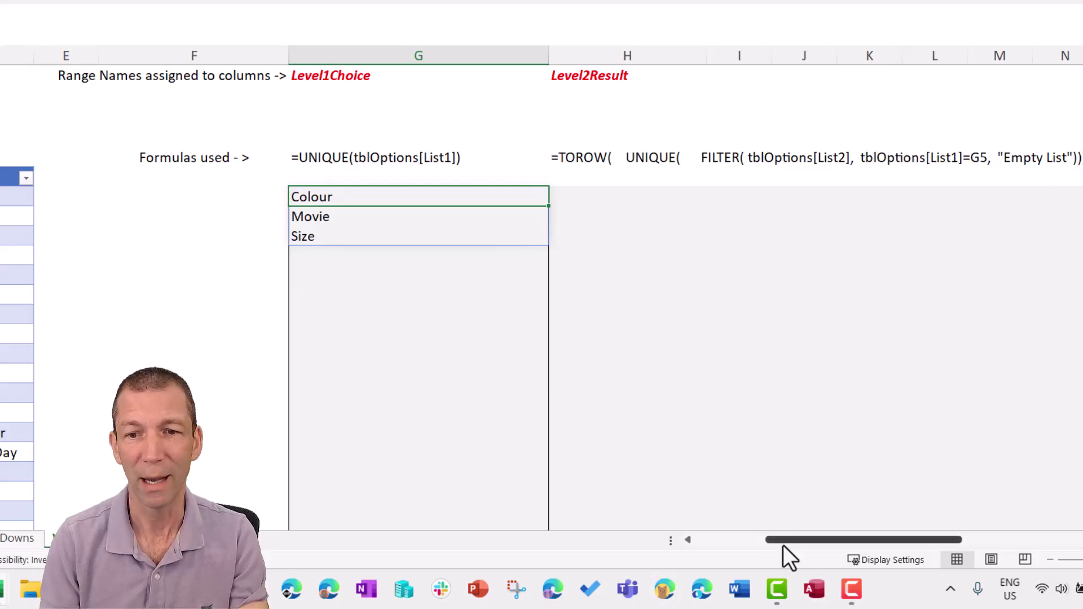
{"action": "left_click_drag", "start_coordinate": [783, 545], "coordinate": [740, 539]}
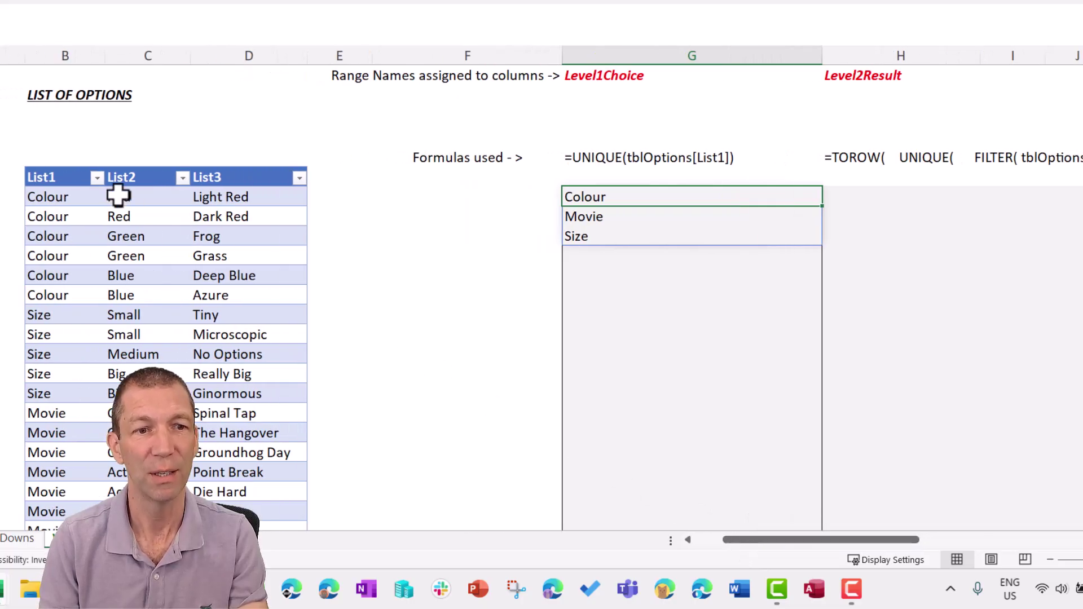
{"action": "left_click", "coordinate": [860, 198]}
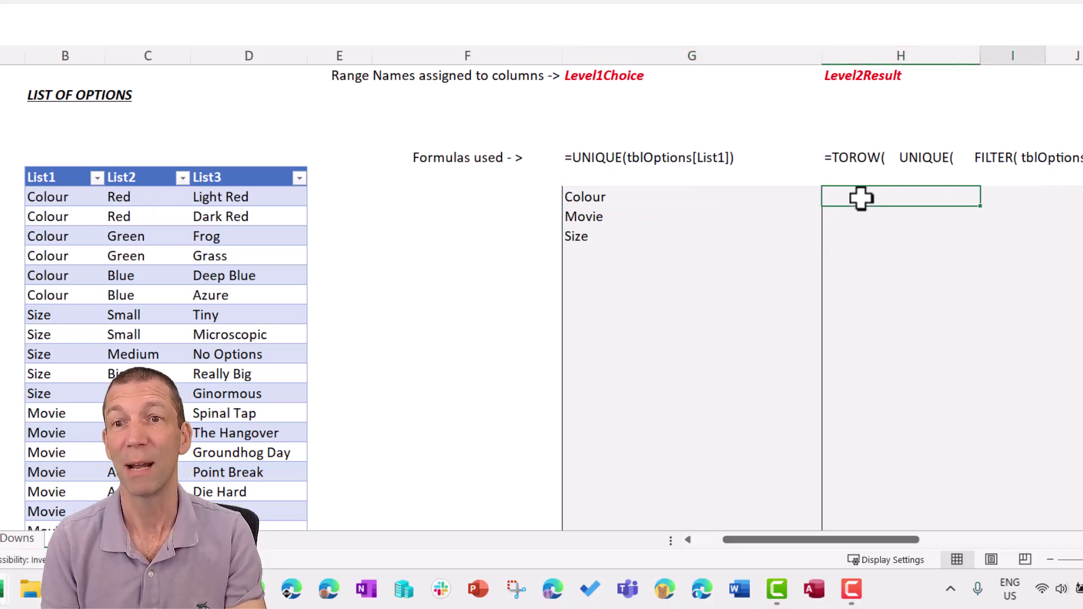
{"action": "key", "text": "Right"}
{"action": "key", "text": "Right"}
{"action": "key", "text": "Right"}
{"action": "key", "text": "Right"}
{"action": "key", "text": "Left"}
{"action": "key", "text": "Left"}
{"action": "key", "text": "Left"}
{"action": "key", "text": "Left"}
{"action": "key", "text": "Left"}
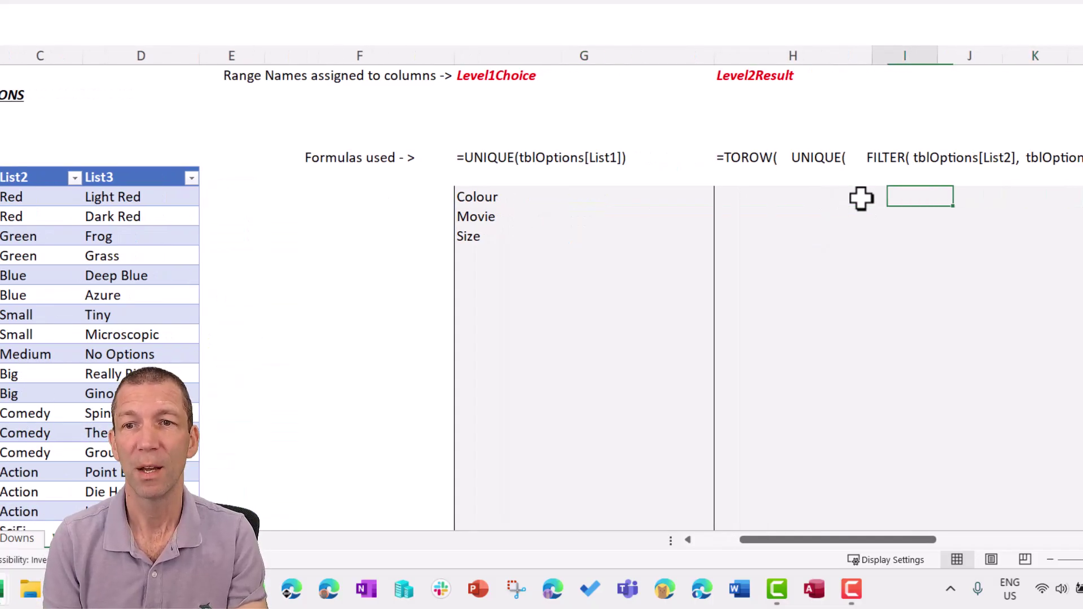
{"action": "key", "text": "Right"}
{"action": "type", "text": "=fil"}
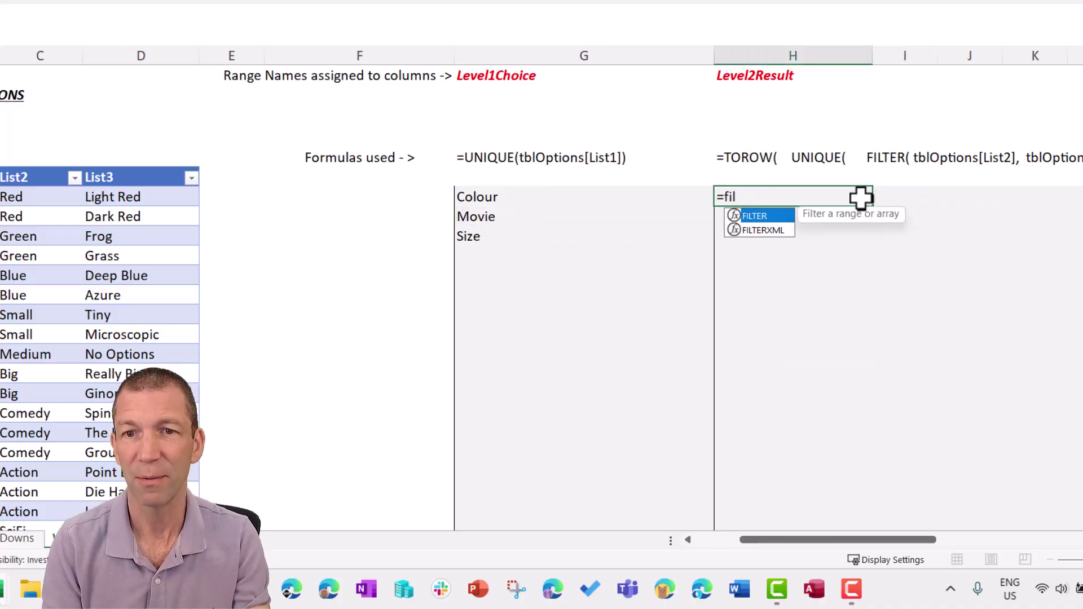
{"action": "key", "text": "Tab"}
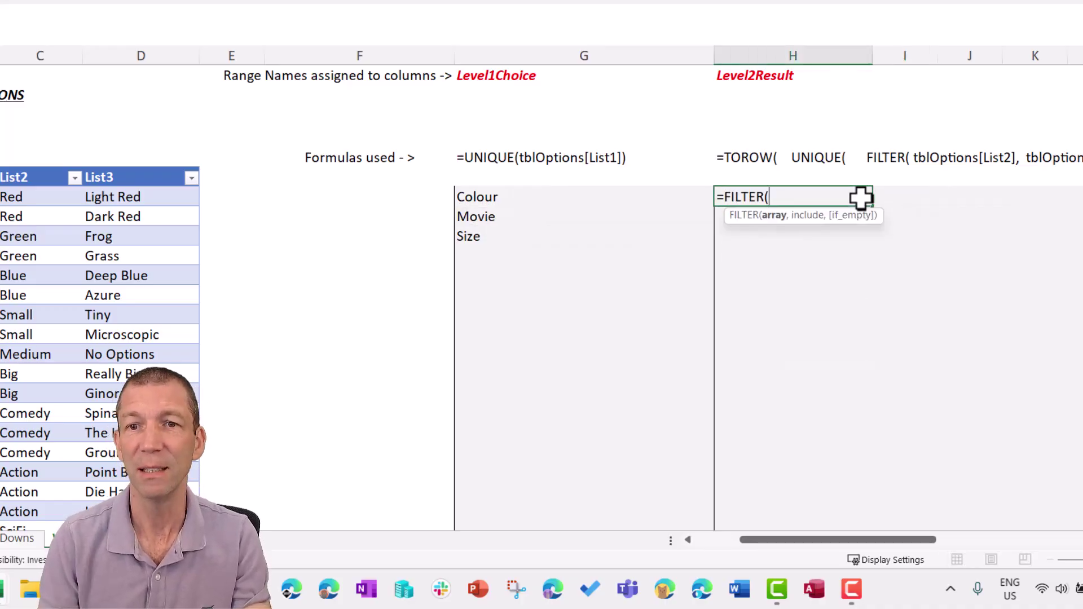
{"action": "left_click", "coordinate": [48, 170]}
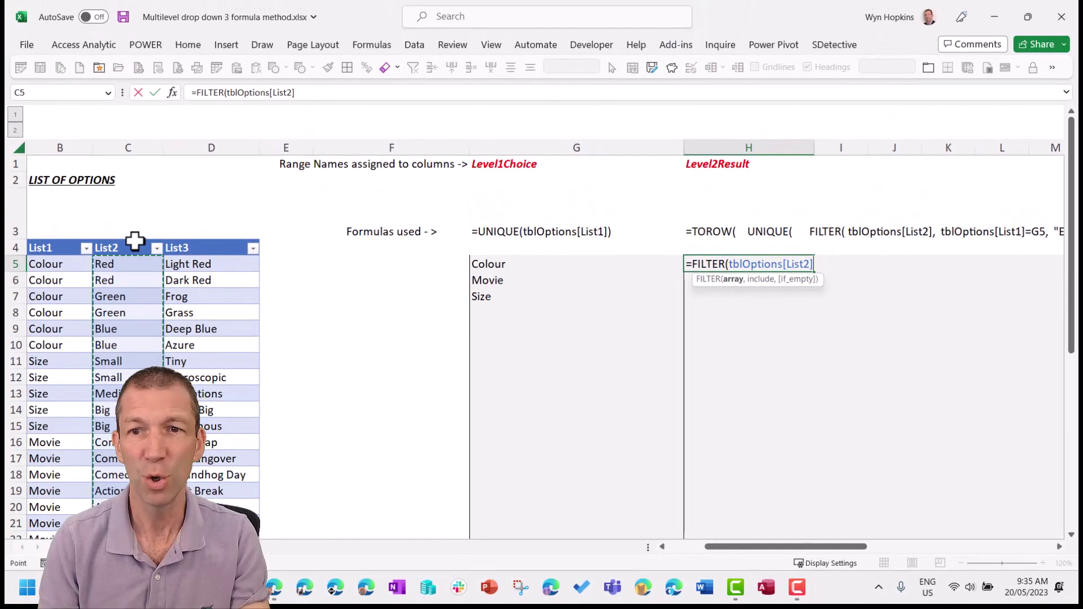
{"action": "type", "text": ","}
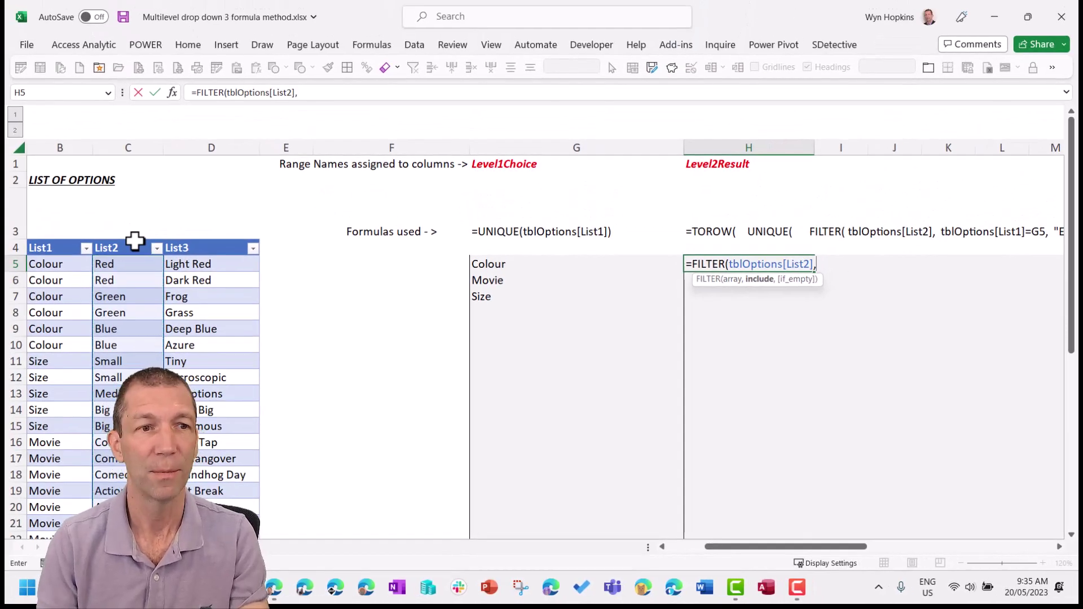
{"action": "left_click", "coordinate": [61, 237]}
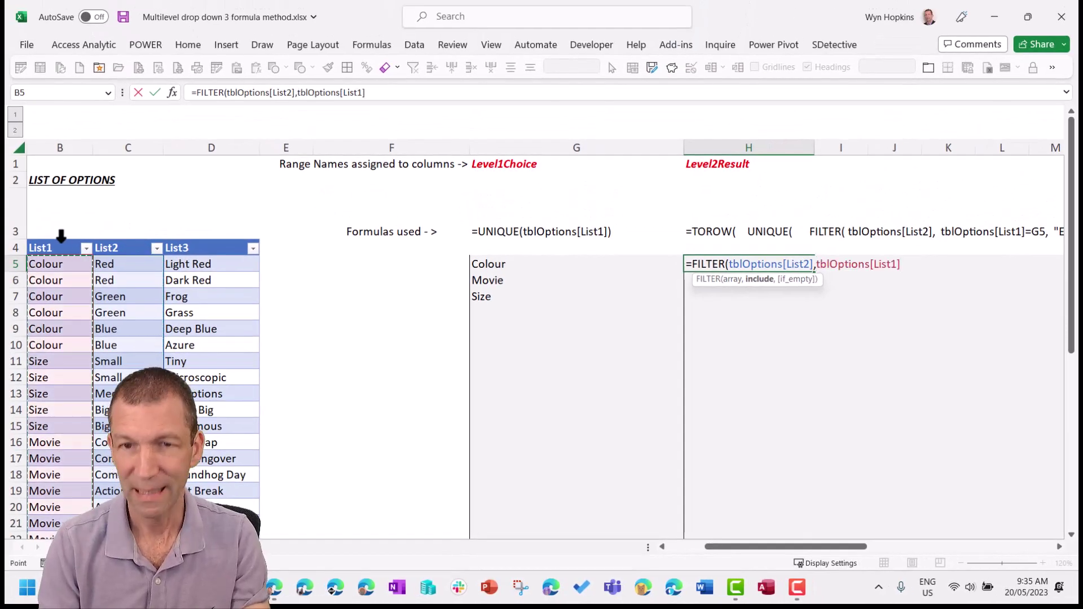
{"action": "type", "text": "="}
{"action": "left_click", "coordinate": [539, 262]}
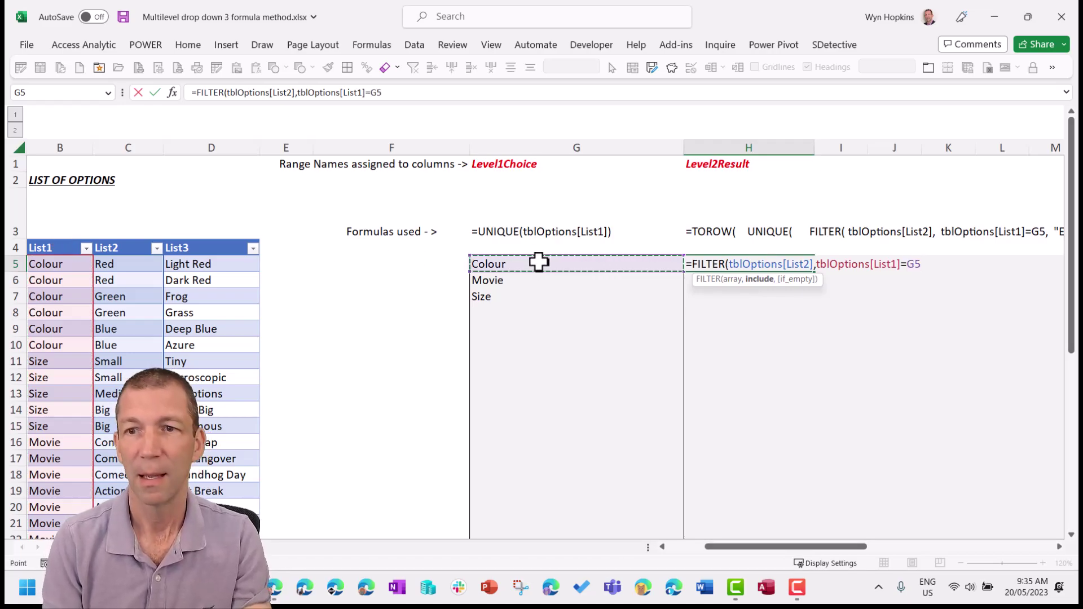
{"action": "type", "text": ")"}
{"action": "key", "text": "ctrl+Return"}
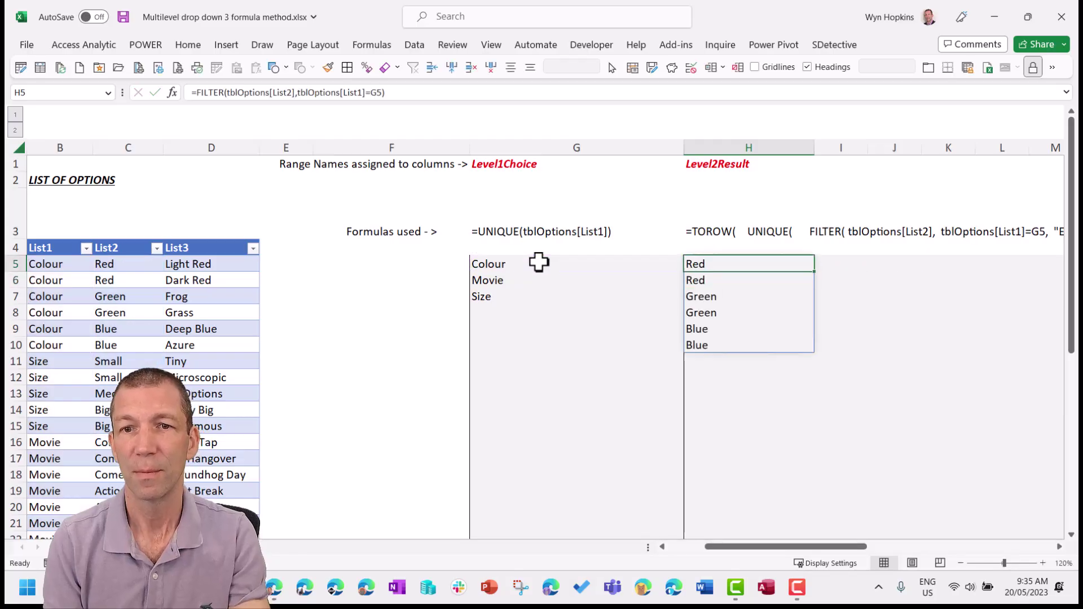
Wrap H5's FILTER inside UNIQUE to remove duplicate results.
{"action": "key", "text": "F2"}
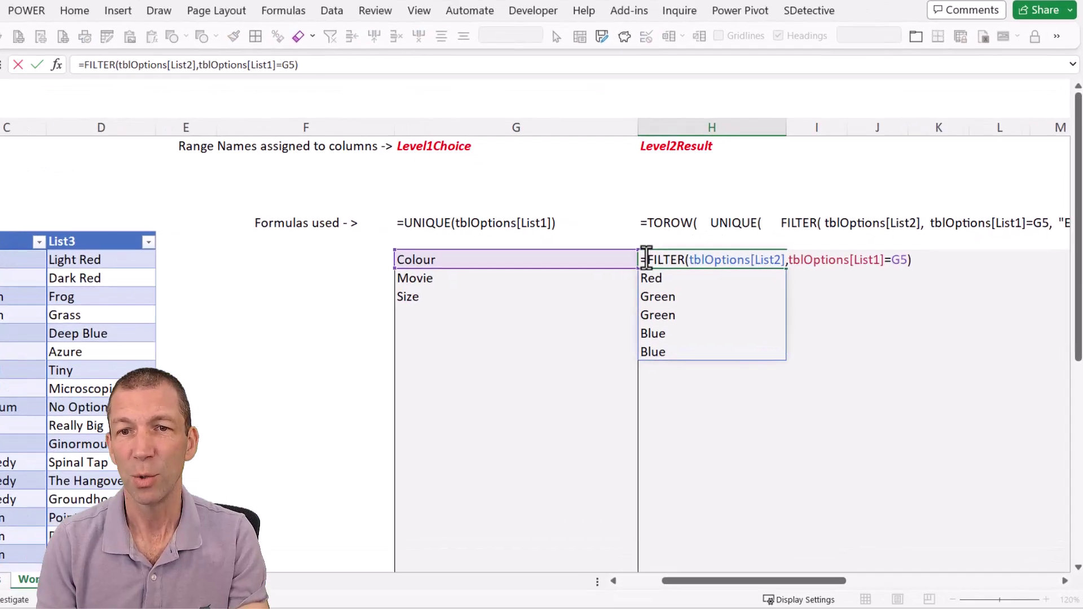
{"action": "type", "text": "UN"}
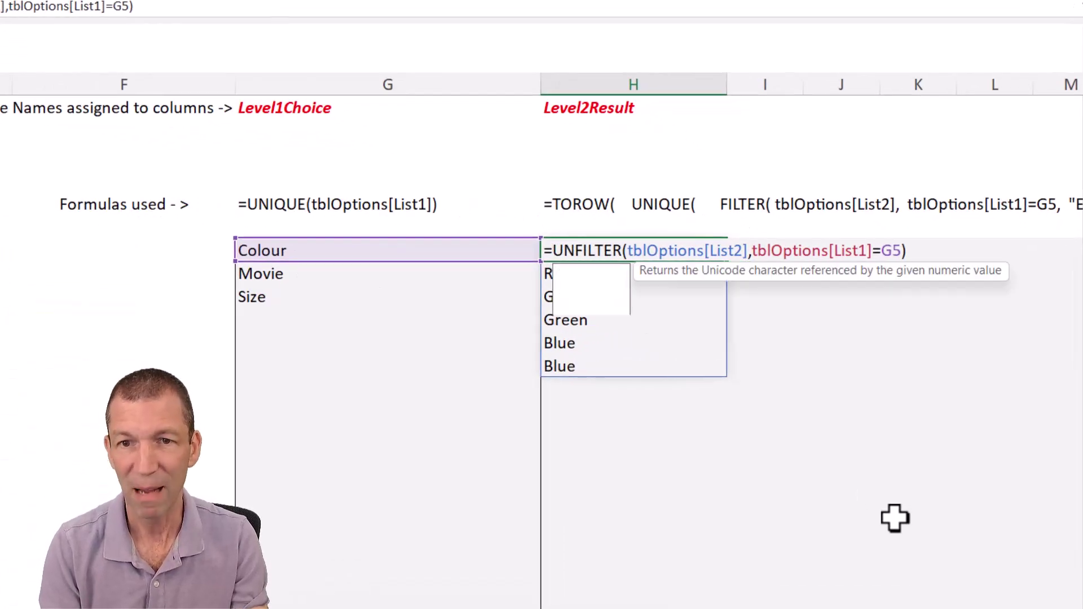
{"action": "type", "text": "I"}
{"action": "key", "text": "Down"}
{"action": "key", "text": "Down"}
{"action": "key", "text": "Tab"}
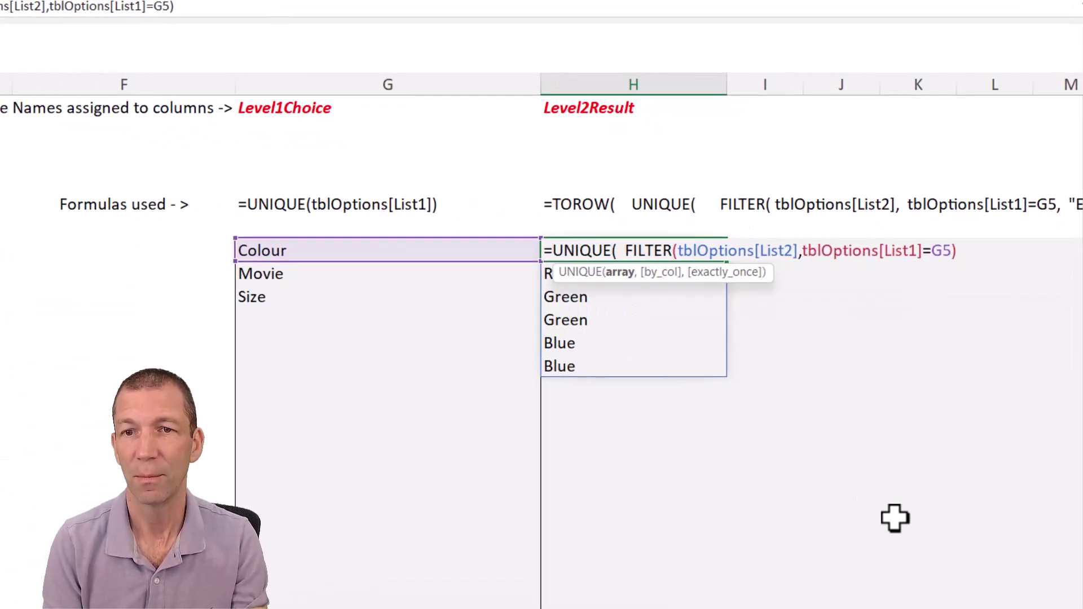
{"action": "key", "text": "shift+End"}
{"action": "key", "text": "End"}
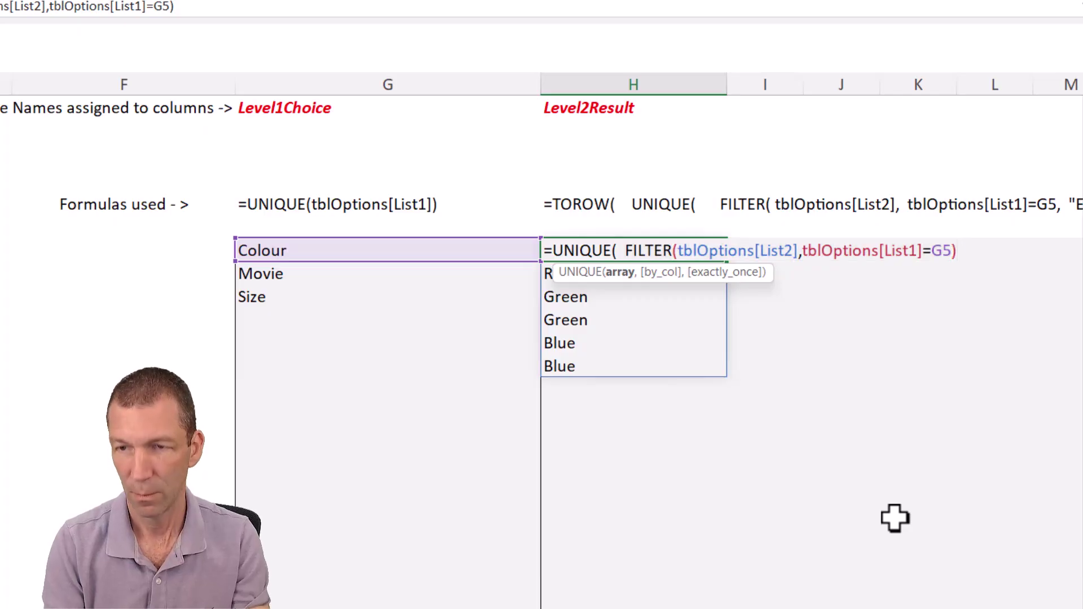
{"action": "type", "text": ")"}
{"action": "key", "text": "Return"}
{"action": "key", "text": "Up"}
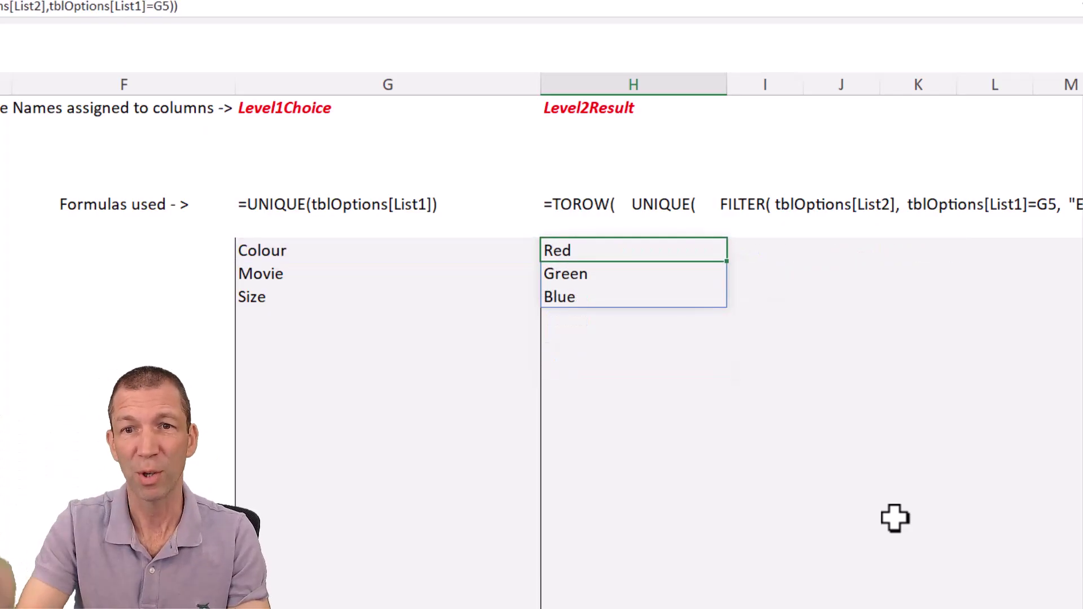
{"action": "key", "text": "Left"}
{"action": "key", "text": "Right"}
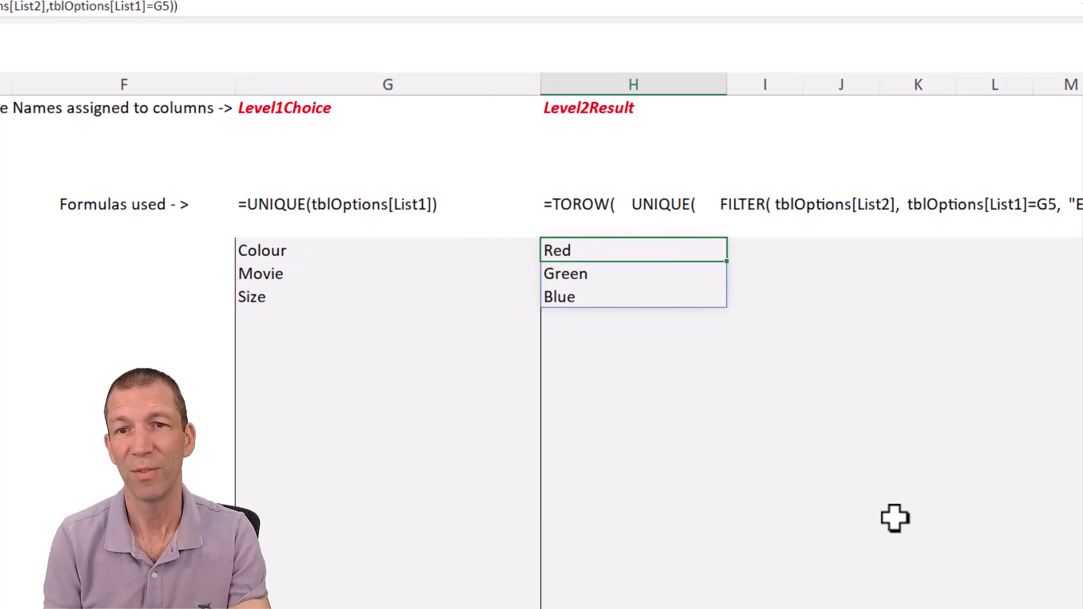
Wrap the formula in TOROW so Red, Green, Blue spill across row 5.
{"action": "key", "text": "F2"}
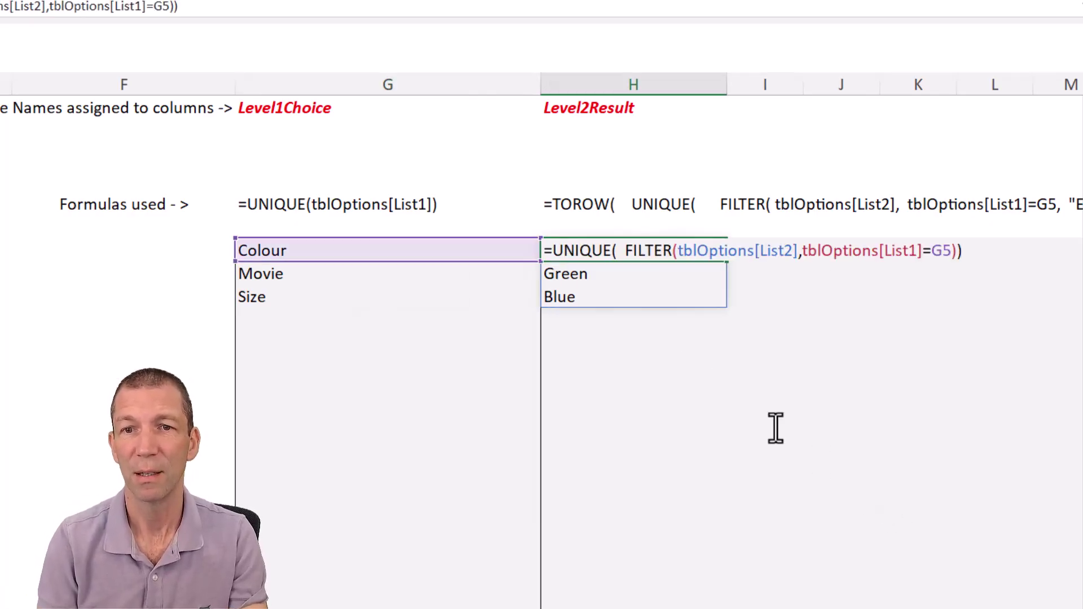
{"action": "type", "text": "TO"}
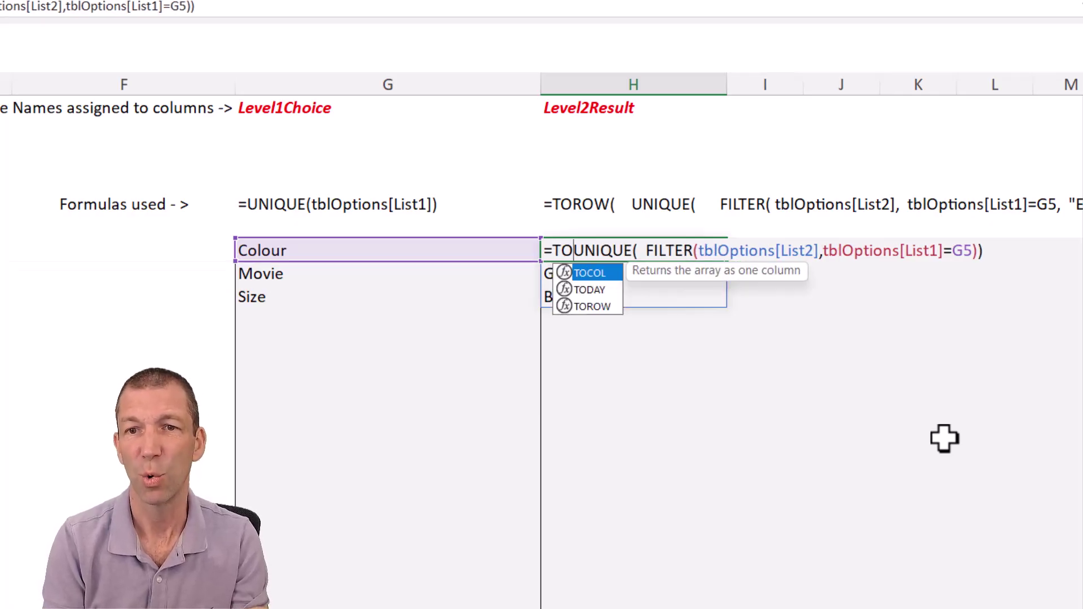
{"action": "key", "text": "Down"}
{"action": "key", "text": "Down"}
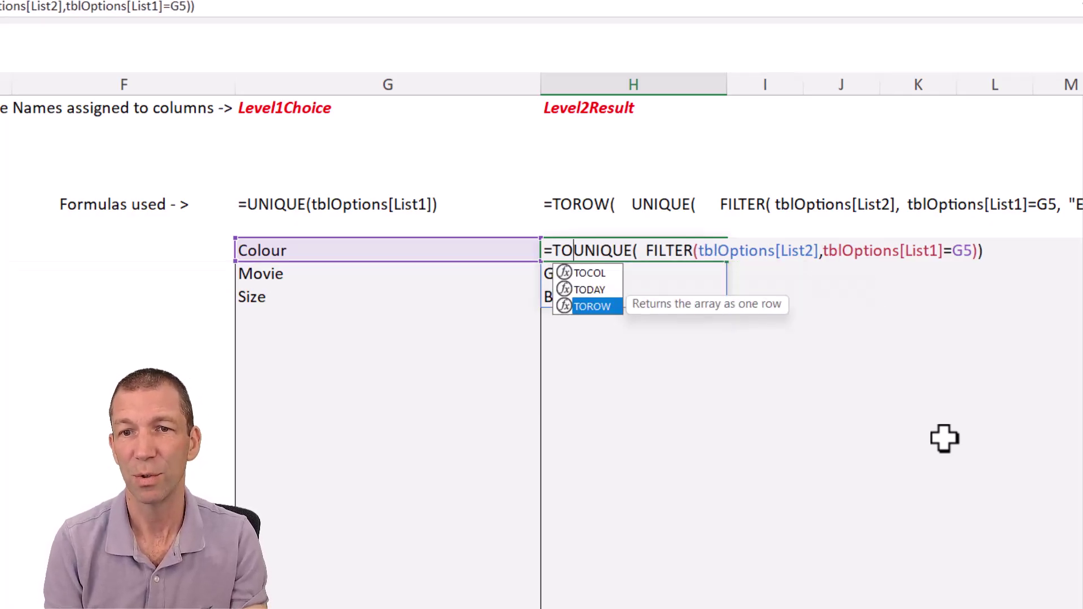
{"action": "key", "text": "Tab"}
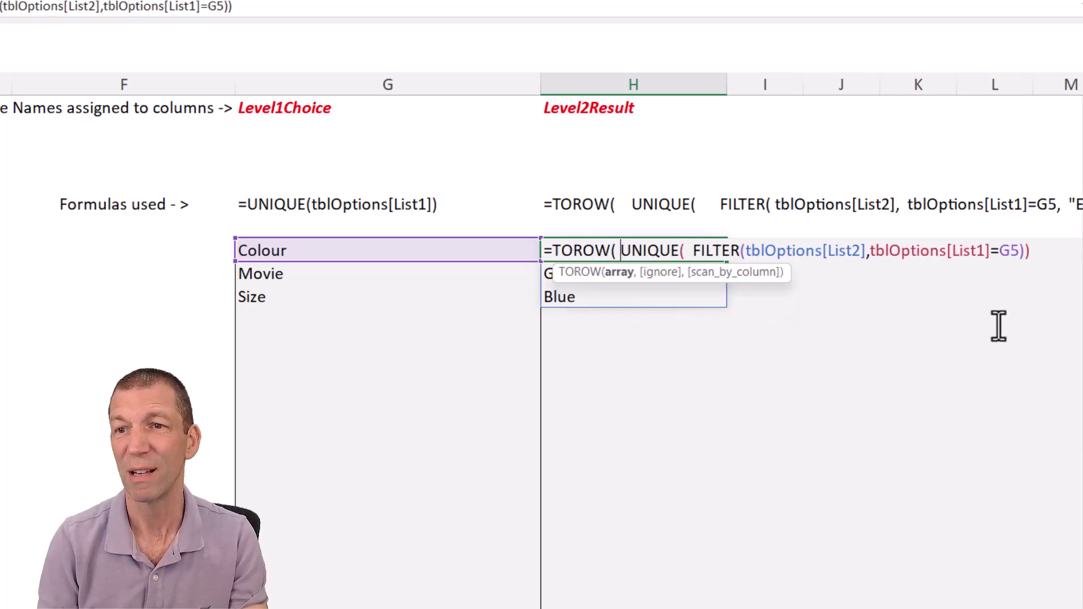
{"action": "left_click", "coordinate": [1038, 248]}
{"action": "type", "text": ")"}
{"action": "key", "text": "Return"}
{"action": "key", "text": "Up"}
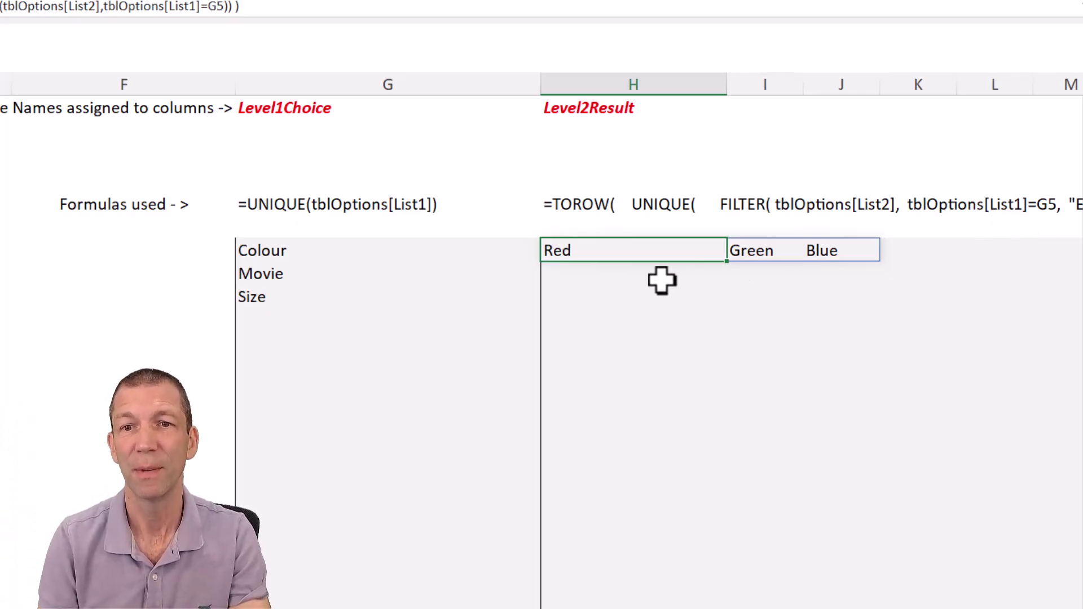
Copy H5's formula down into H6:H13.
{"action": "key", "text": "ctrl+c"}
{"action": "key", "text": "Down"}
{"action": "key", "text": "shift+Down"}
{"action": "key", "text": "shift+Down"}
{"action": "key", "text": "shift+Down"}
{"action": "key", "text": "shift+Down"}
{"action": "key", "text": "shift+Down"}
{"action": "key", "text": "shift+Down"}
{"action": "key", "text": "shift+Down"}
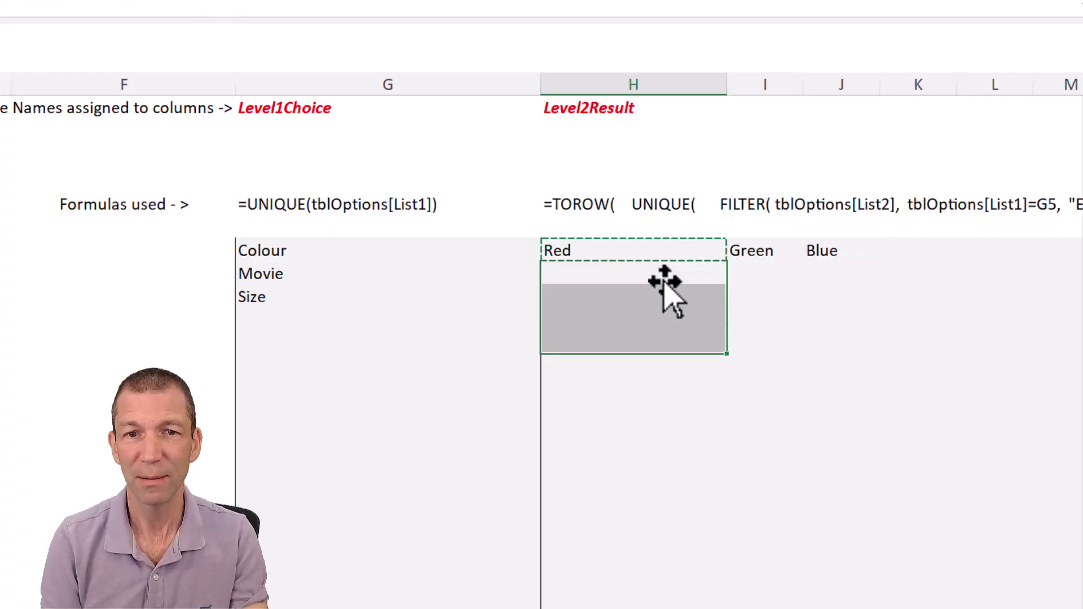
{"action": "key", "text": "ctrl+v"}
{"action": "key", "text": "Down"}
{"action": "key", "text": "Down"}
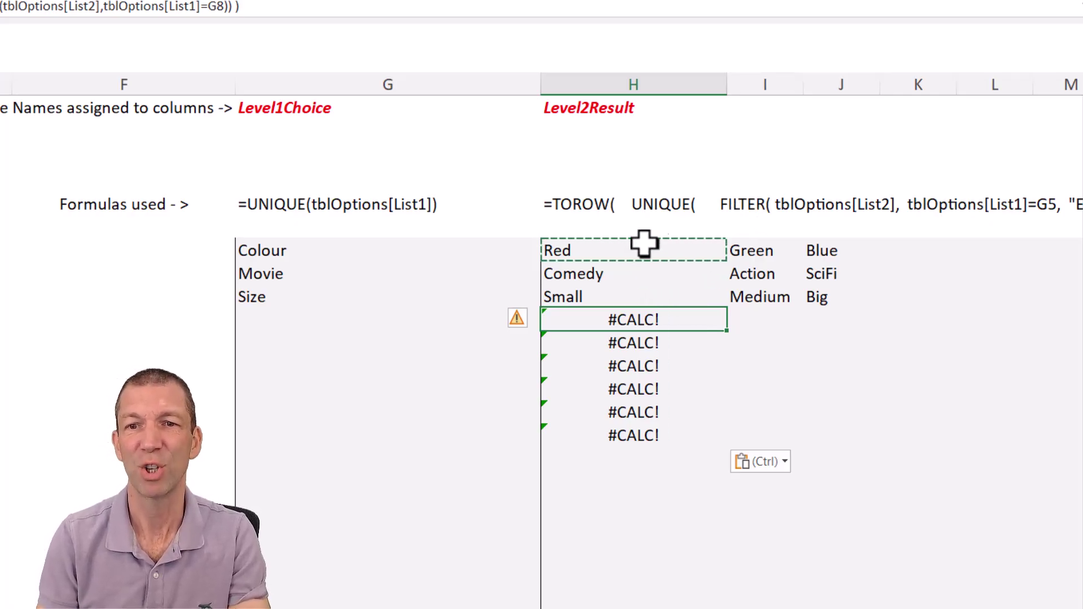
Add an "Empty List" fallback argument to the FILTER in H5.
{"action": "double_click", "coordinate": [624, 249]}
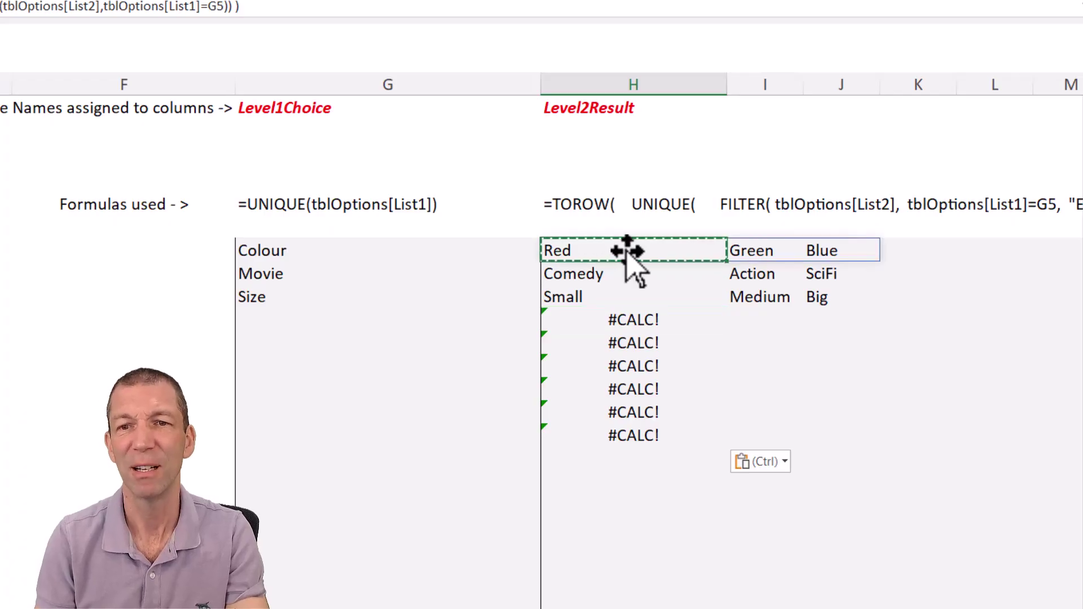
{"action": "key", "text": "End"}
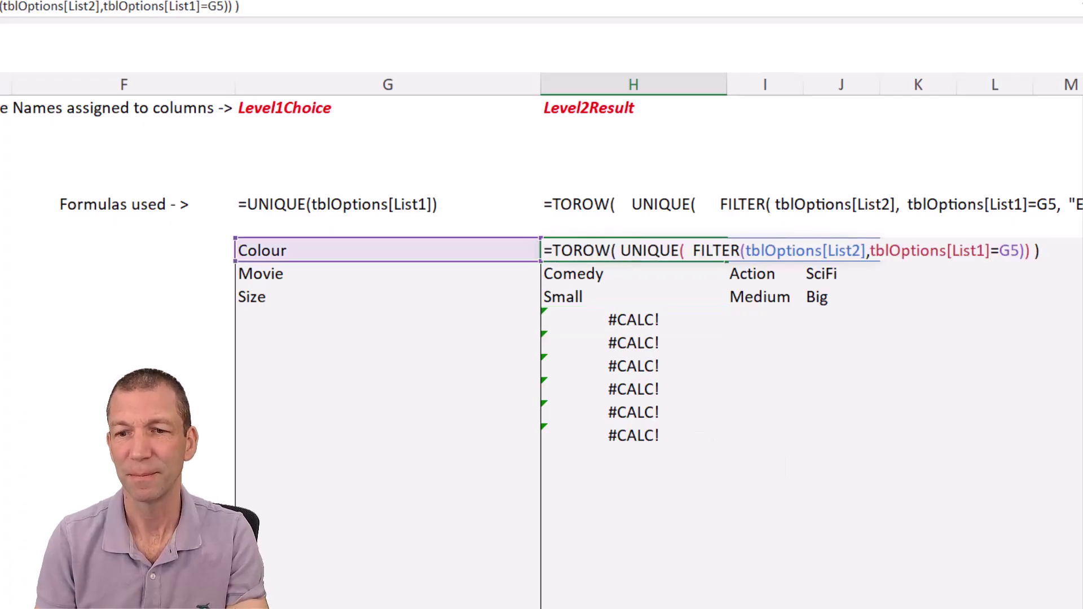
{"action": "scroll", "coordinate": [542, 339], "scroll_direction": "right", "scroll_amount": 5}
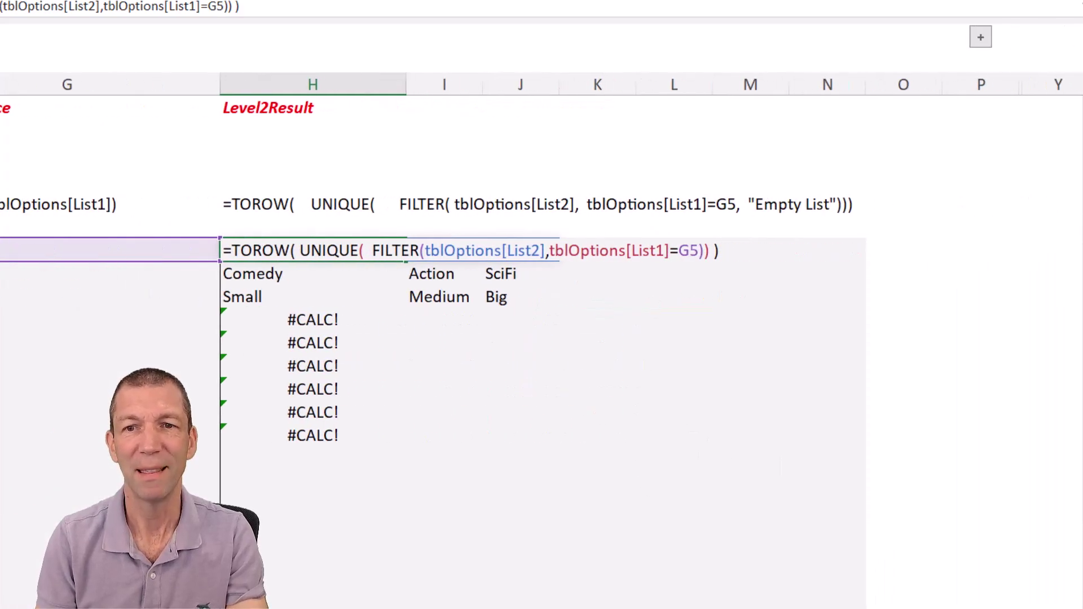
{"action": "left_click", "coordinate": [669, 251]}
{"action": "type", "text": ",  "}
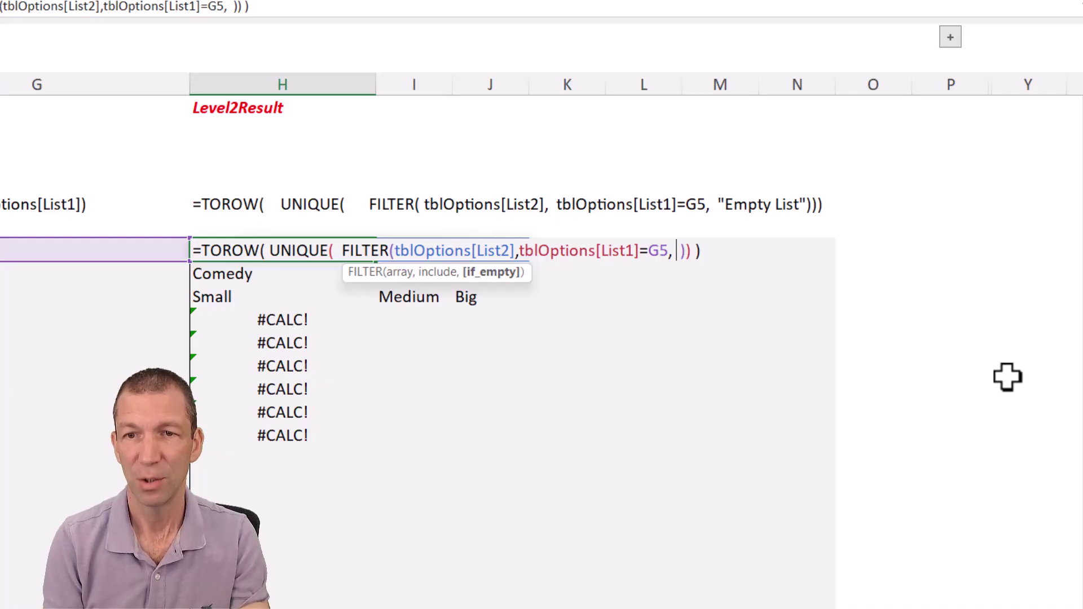
{"action": "type", "text": "\"E"}
{"action": "type", "text": "mpty List"}
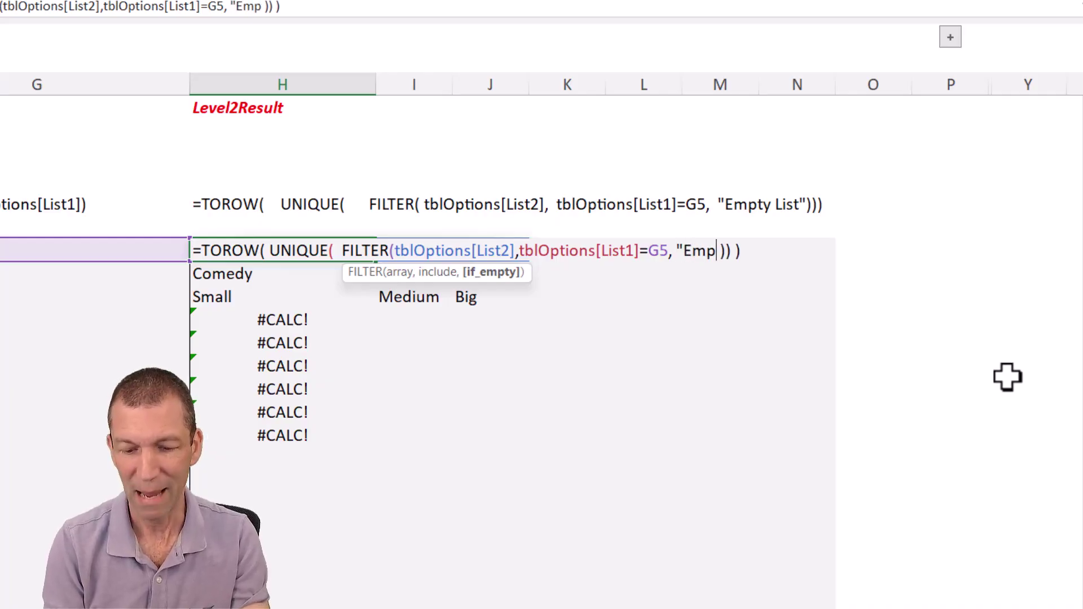
{"action": "type", "text": "\""}
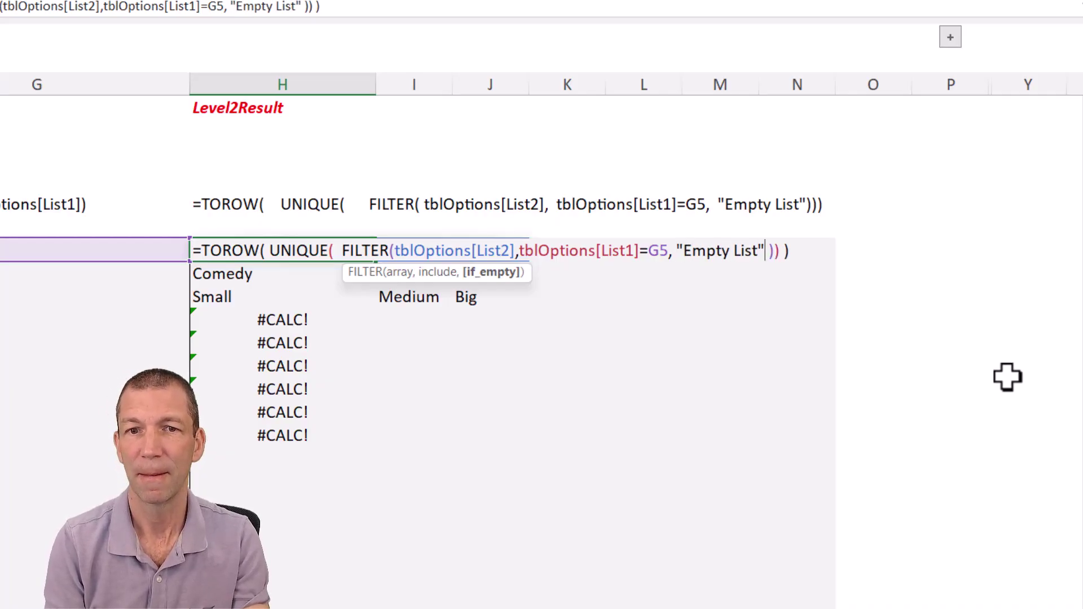
{"action": "key", "text": "Return"}
{"action": "key", "text": "Up"}
Recopy the updated H5 formula down column H so blank rows show Empty List.
{"action": "key", "text": "ctrl+c"}
{"action": "key", "text": "Down"}
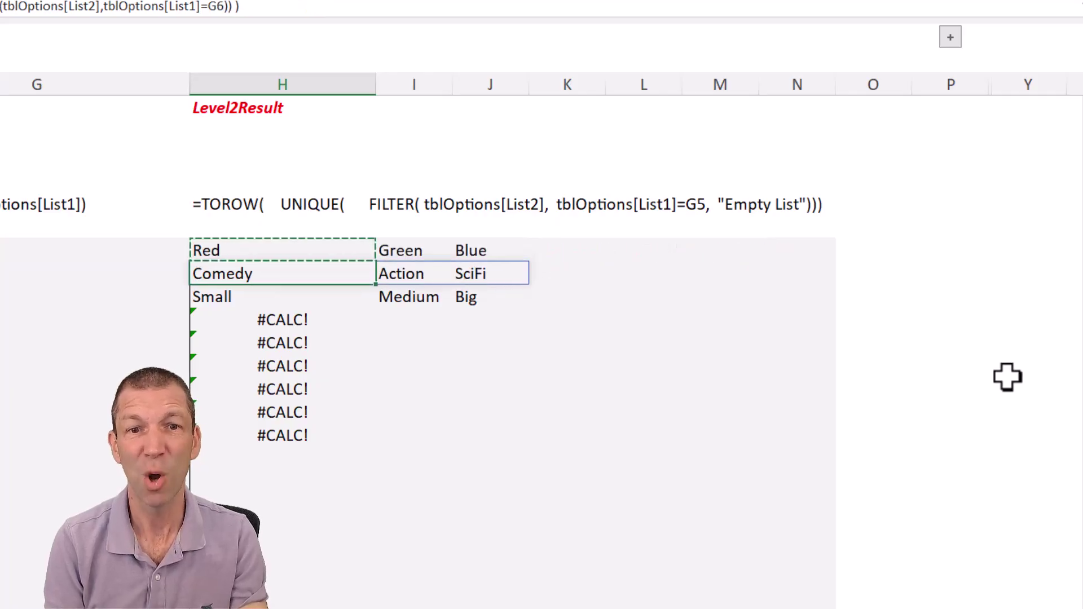
{"action": "key", "text": "shift+Down"}
{"action": "key", "text": "shift+Down"}
{"action": "key", "text": "shift+Down"}
{"action": "key", "text": "shift+Down"}
{"action": "key", "text": "shift+Down"}
{"action": "key", "text": "shift+Down"}
{"action": "key", "text": "shift+Down"}
{"action": "key", "text": "shift+Down"}
{"action": "key", "text": "shift+Down"}
{"action": "key", "text": "shift+Down"}
{"action": "key", "text": "shift+Down"}
{"action": "key", "text": "shift+Down"}
{"action": "key", "text": "shift+Down"}
{"action": "key", "text": "shift+Down"}
{"action": "key", "text": "shift+Down"}
{"action": "key", "text": "shift+Down"}
{"action": "key", "text": "shift+Down"}
{"action": "key", "text": "shift+Down"}
{"action": "key", "text": "shift+Down"}
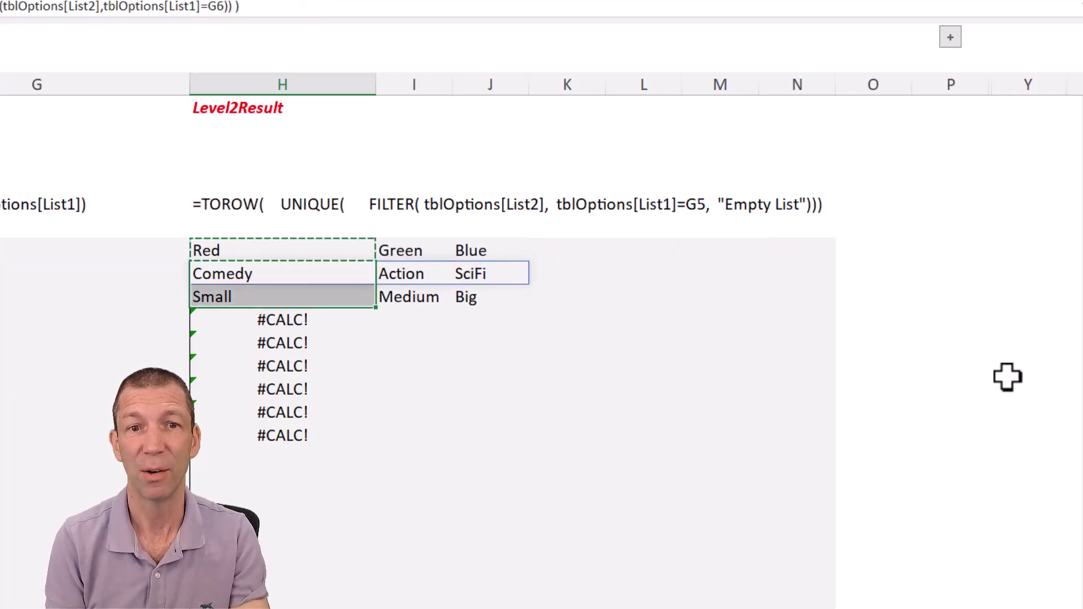
{"action": "key", "text": "ctrl+v"}
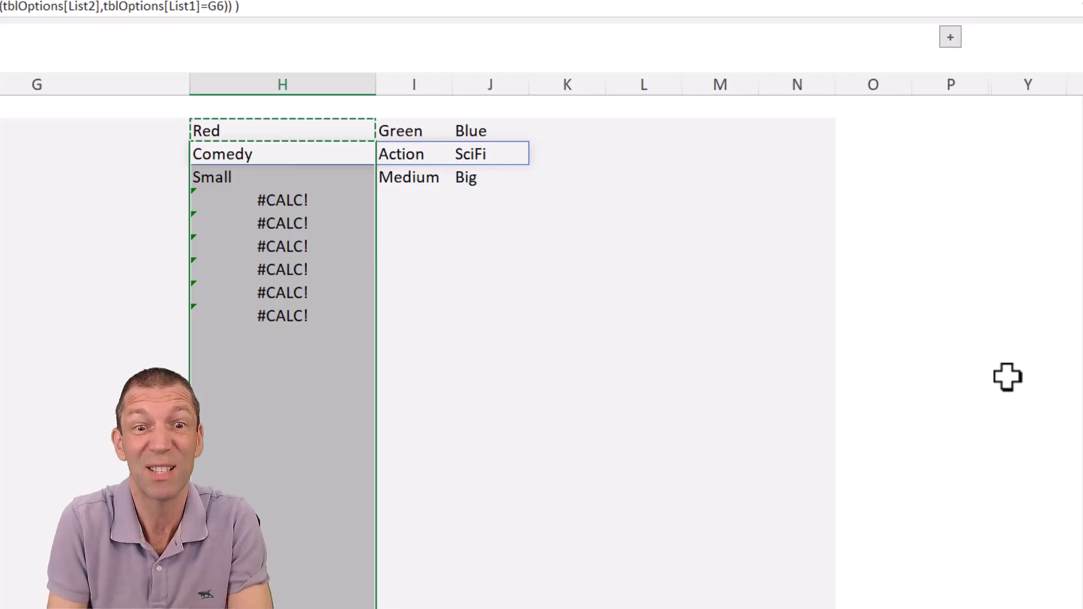
{"action": "scroll", "coordinate": [1008, 377], "scroll_direction": "down", "scroll_amount": 2}
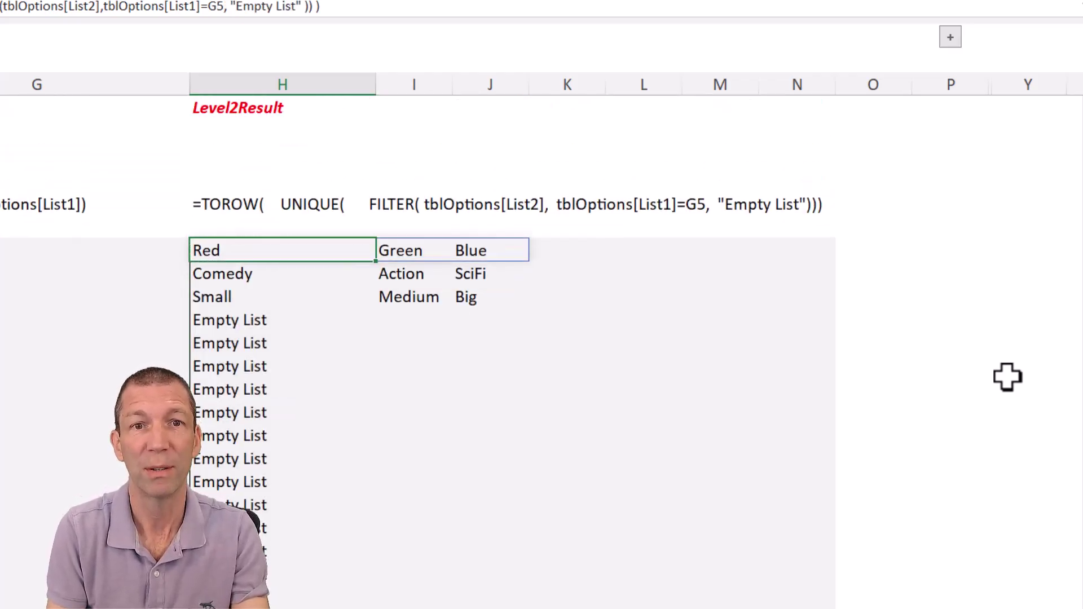
{"action": "left_click", "coordinate": [1007, 377]}
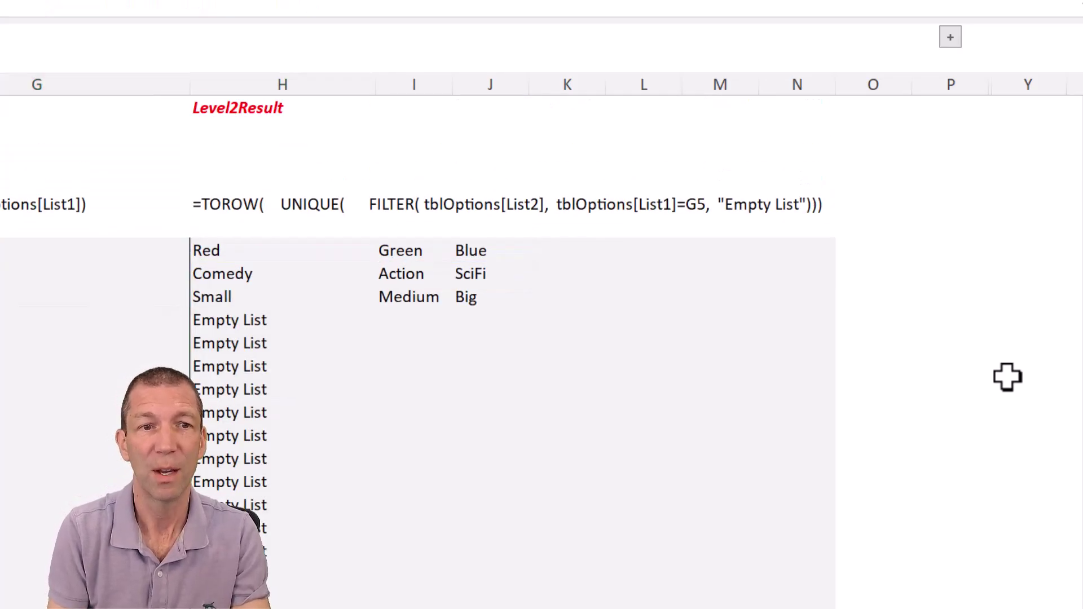
{"action": "scroll", "coordinate": [1007, 376], "scroll_direction": "left", "scroll_amount": 3}
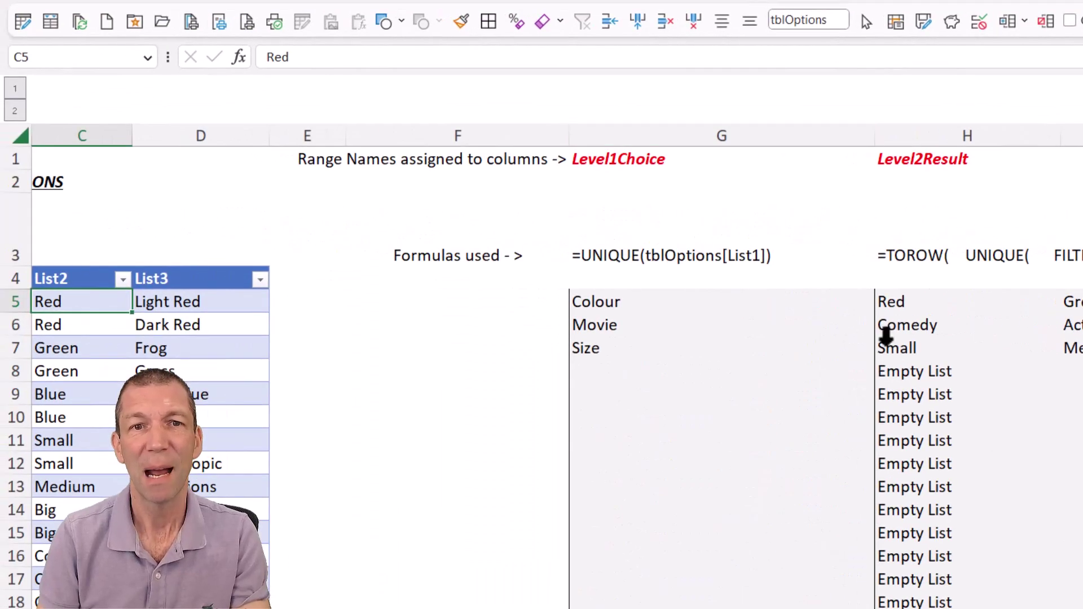
{"action": "left_click", "coordinate": [682, 127]}
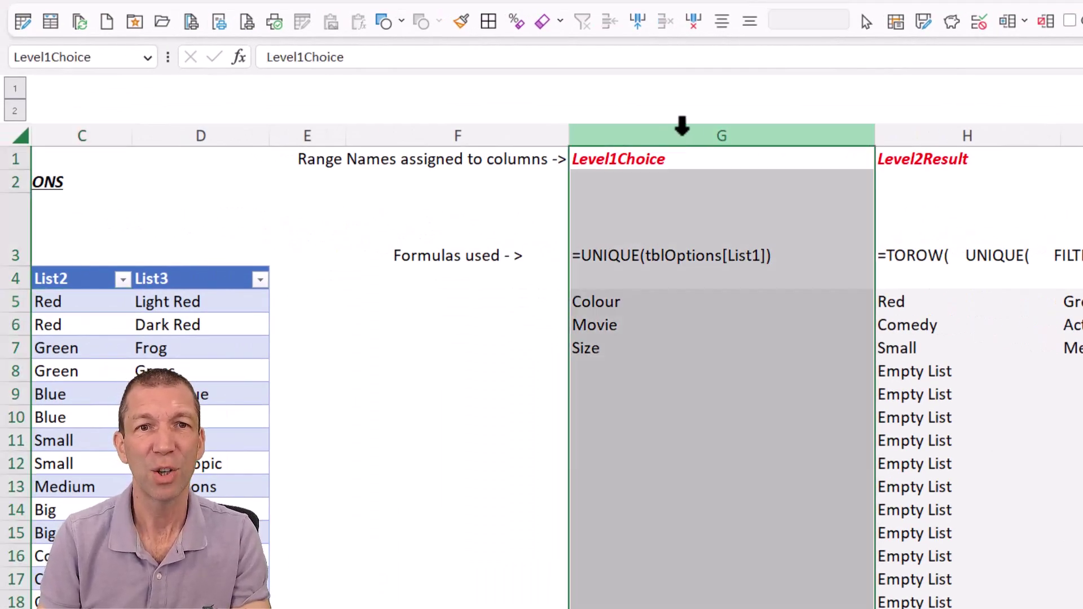
{"action": "left_click", "coordinate": [93, 63]}
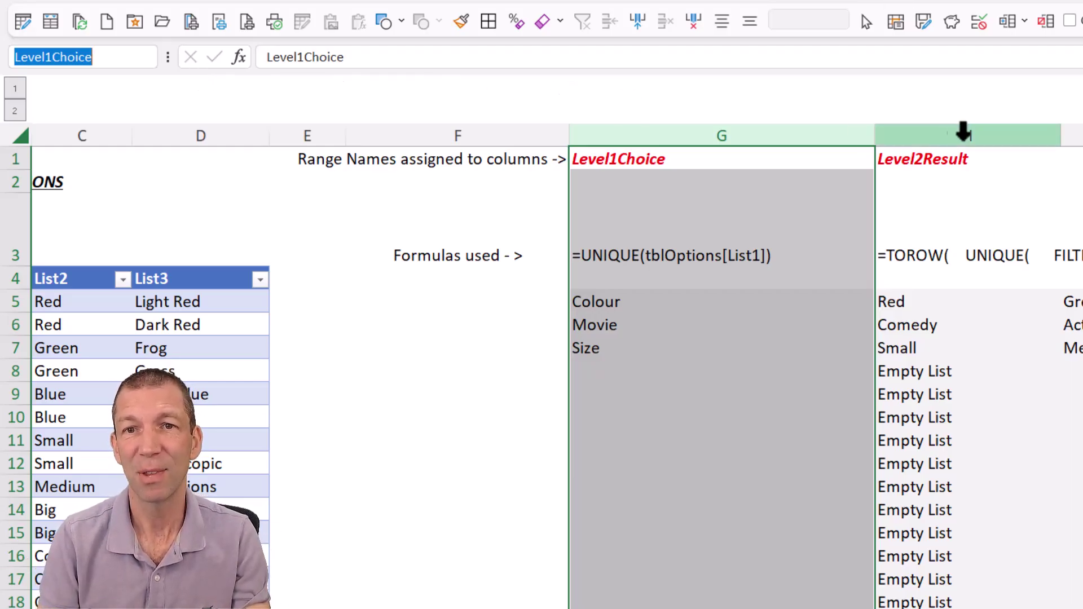
{"action": "left_click", "coordinate": [967, 133]}
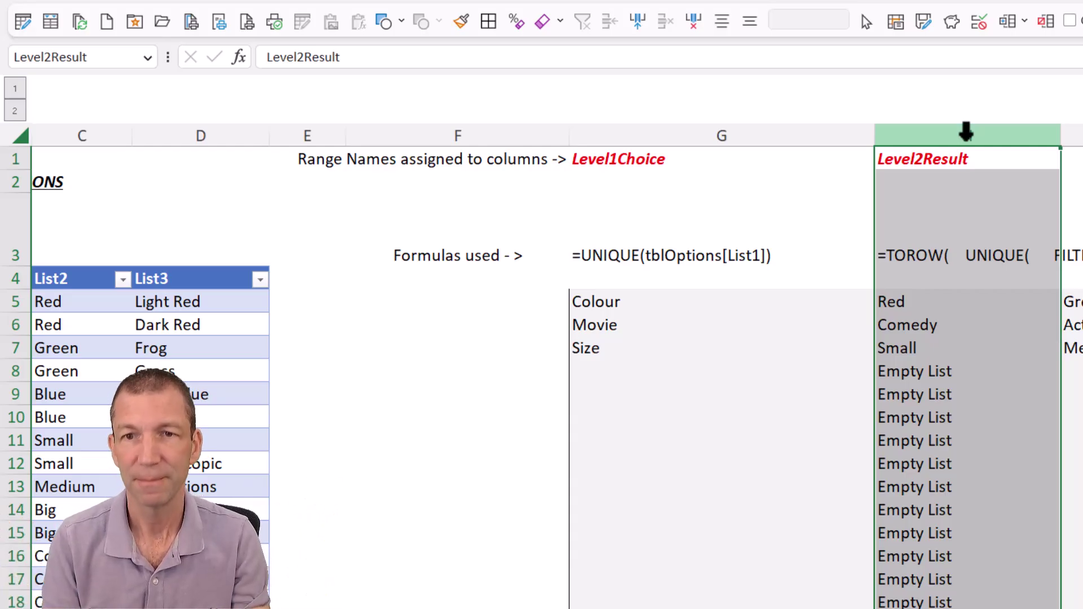
{"action": "key", "text": "Right"}
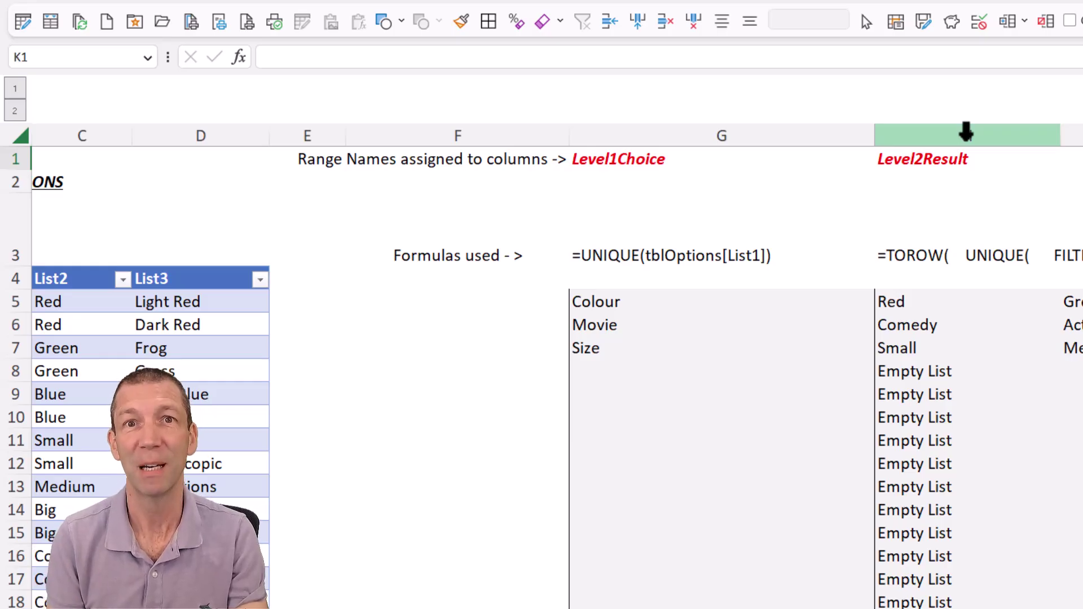
{"action": "key", "text": "Right"}
{"action": "key", "text": "Right"}
{"action": "key", "text": "Right"}
{"action": "key", "text": "Right"}
{"action": "key", "text": "Right"}
{"action": "key", "text": "Right"}
{"action": "key", "text": "Right"}
{"action": "key", "text": "Right"}
{"action": "key", "text": "Right"}
{"action": "key", "text": "Right"}
{"action": "key", "text": "Right"}
{"action": "key", "text": "Right"}
{"action": "key", "text": "Right"}
{"action": "key", "text": "Right"}
{"action": "key", "text": "Right"}
Delete the blue arrow shape on the yellow Colour row in the Data Validation Formula area.
{"action": "key", "text": "Right"}
{"action": "key", "text": "Right"}
{"action": "key", "text": "Right"}
{"action": "key", "text": "Right"}
{"action": "key", "text": "Right"}
{"action": "key", "text": "Right"}
{"action": "key", "text": "Right"}
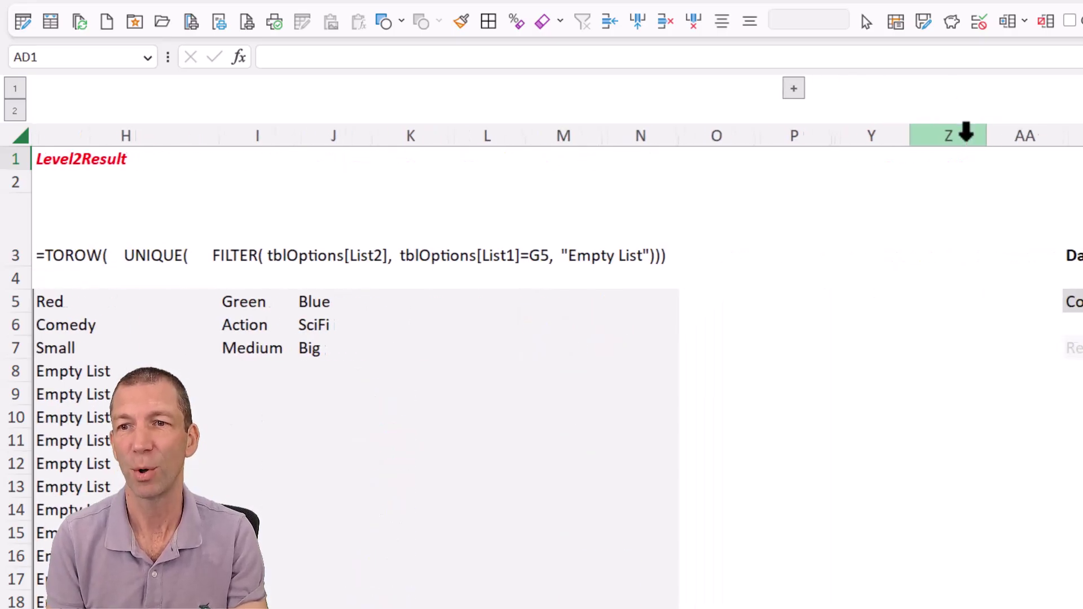
{"action": "key", "text": "Right"}
{"action": "key", "text": "Right"}
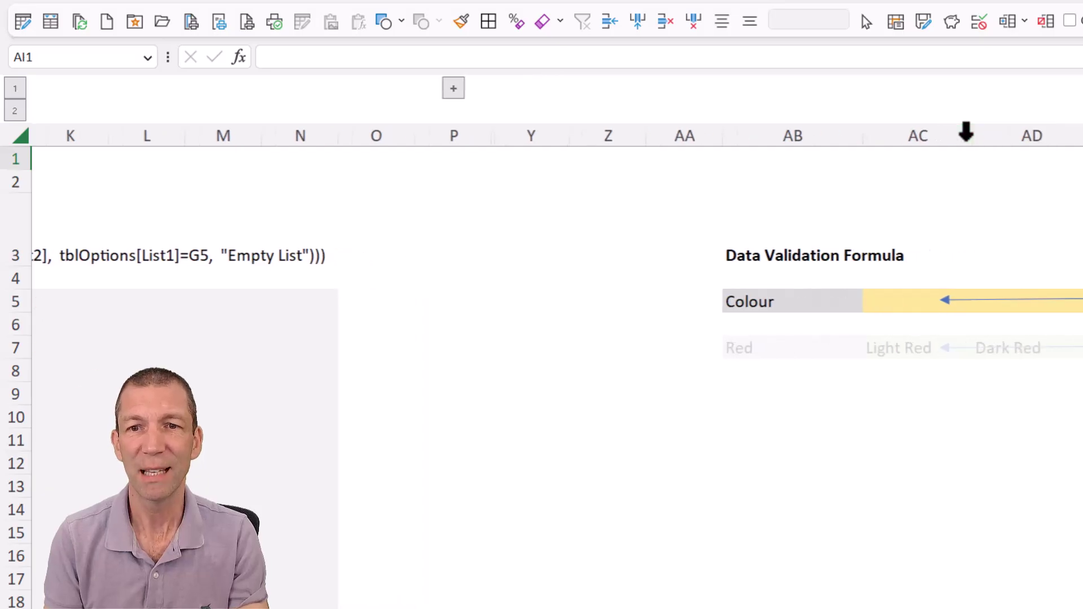
{"action": "left_click", "coordinate": [1047, 300]}
{"action": "key", "text": "Delete"}
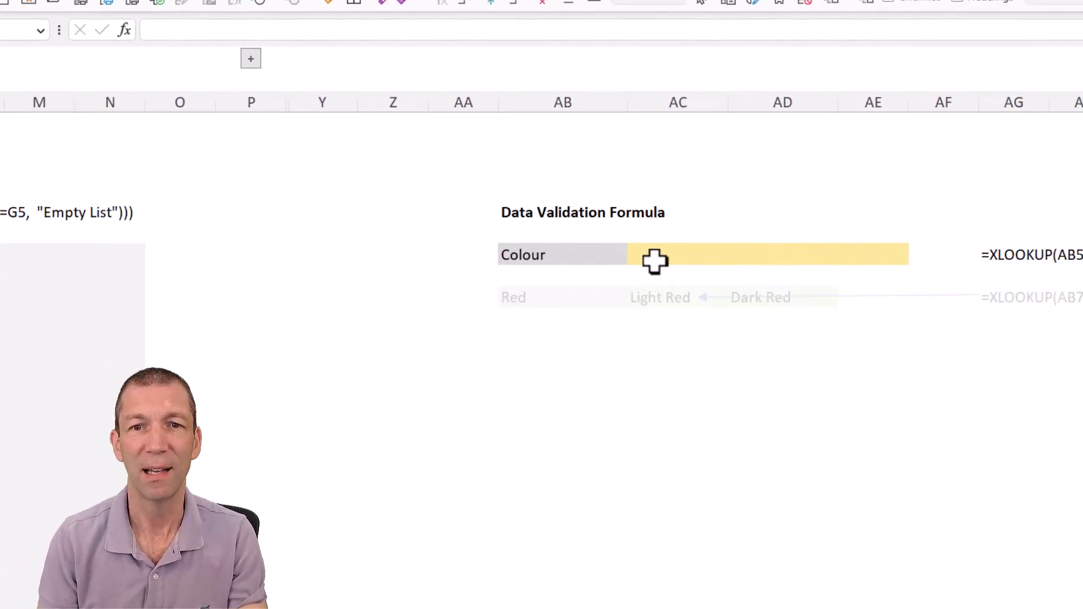
{"action": "left_click", "coordinate": [679, 255]}
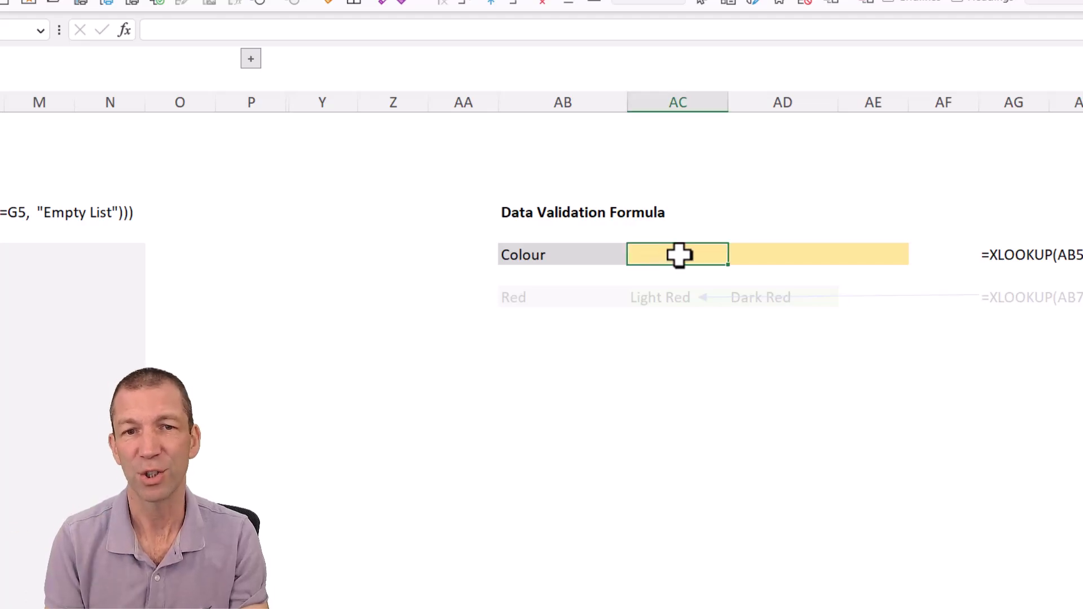
{"action": "key", "text": "Left"}
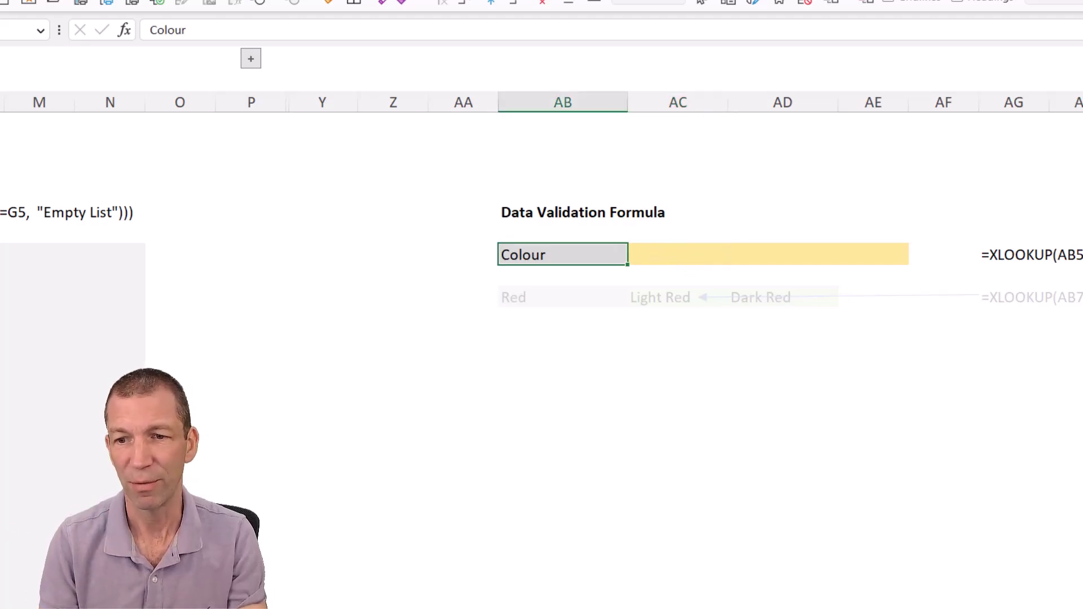
{"action": "scroll", "coordinate": [542, 361], "scroll_direction": "left", "scroll_amount": 10}
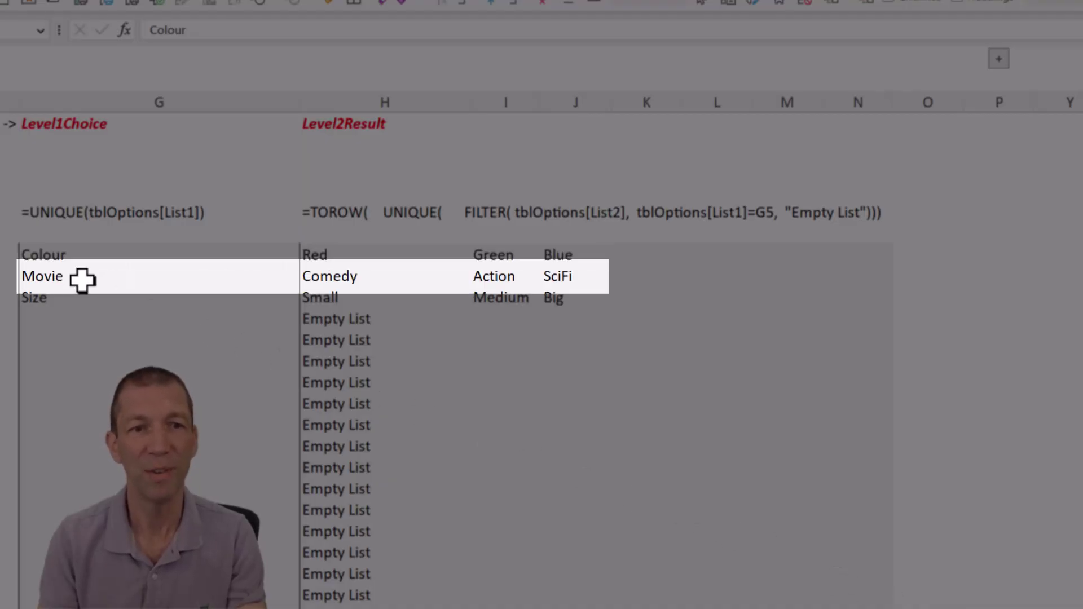
{"action": "left_click_drag", "start_coordinate": [897, 607], "coordinate": [936, 607]}
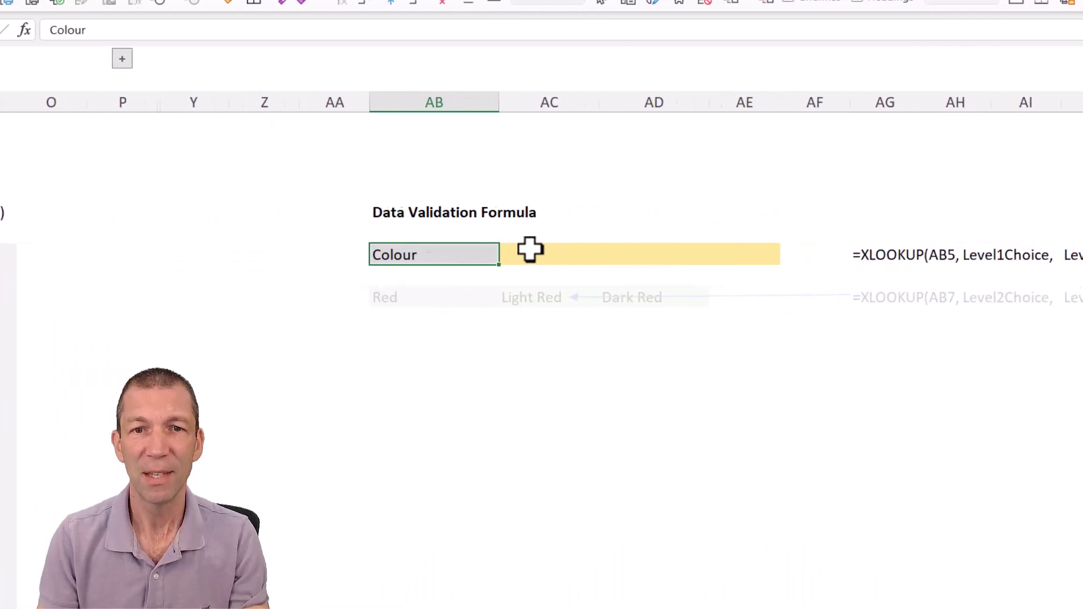
Enter =XLOOKUP(AB5, Level1Choice, Level2Result) in AC5 so it returns Red.
{"action": "left_click", "coordinate": [688, 255]}
{"action": "type", "text": "=xl"}
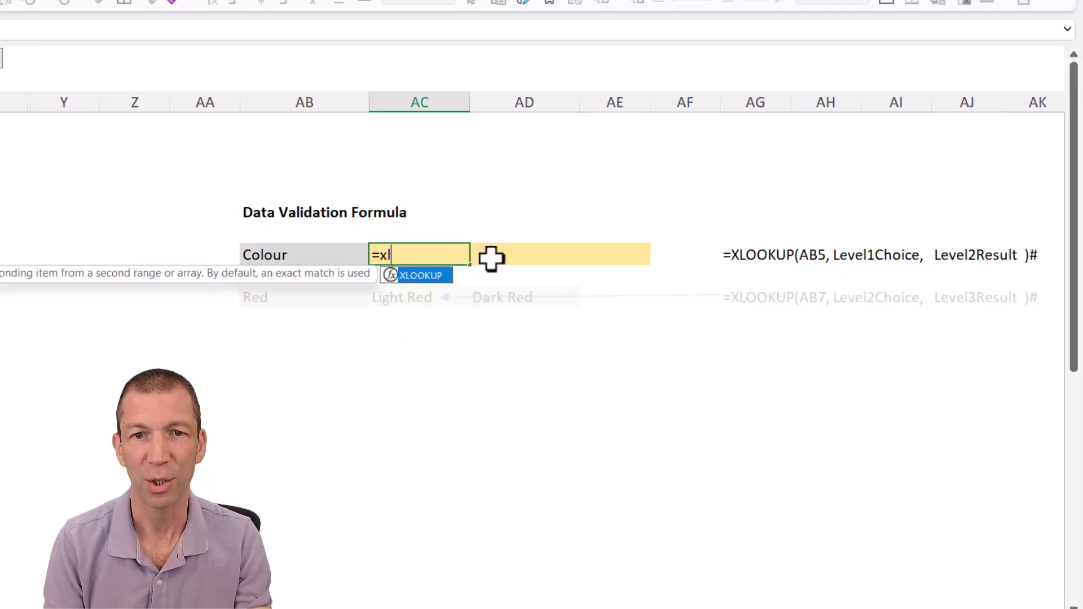
{"action": "key", "text": "Tab"}
{"action": "left_click", "coordinate": [273, 254]}
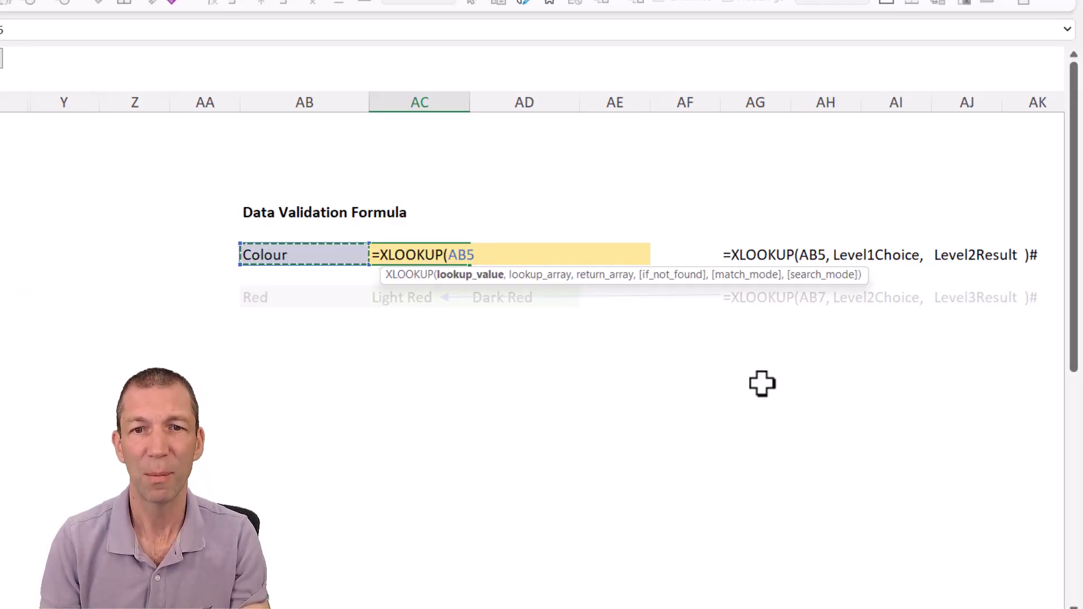
{"action": "type", "text": ", "}
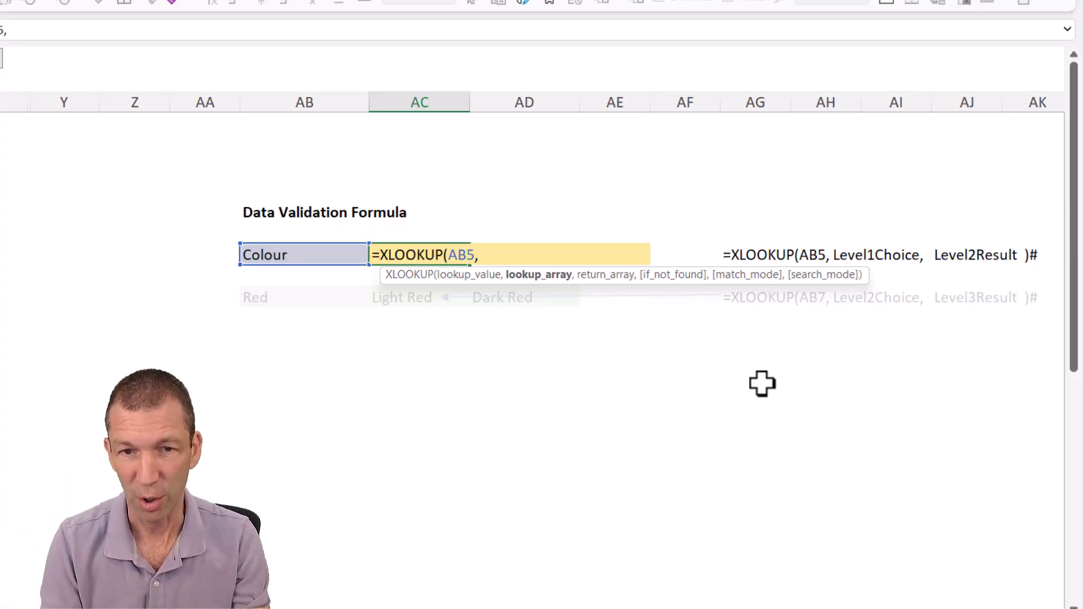
{"action": "type", "text": "lev"}
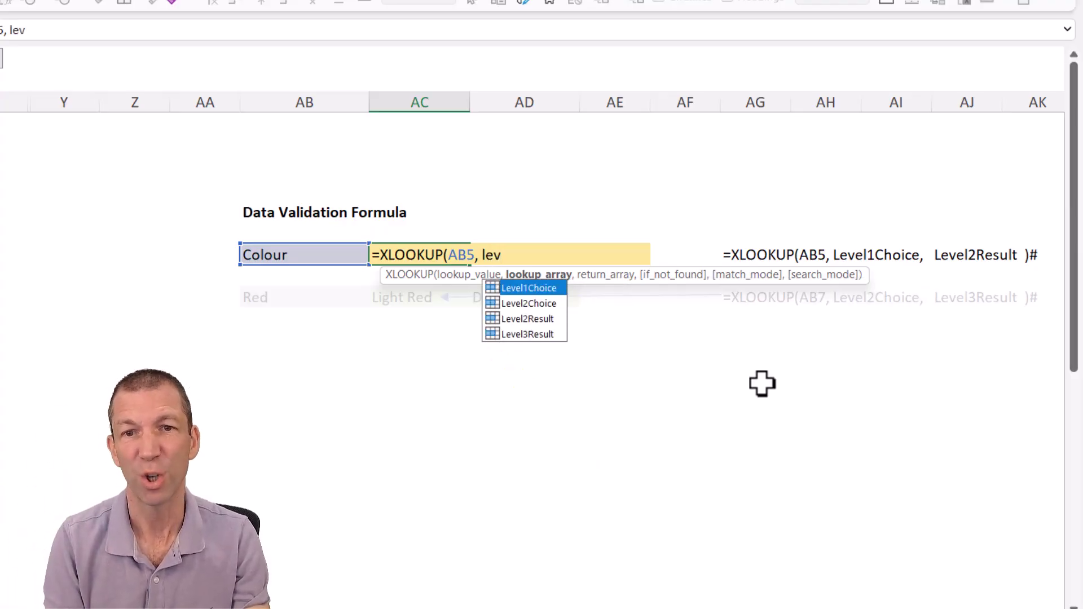
{"action": "key", "text": "Tab"}
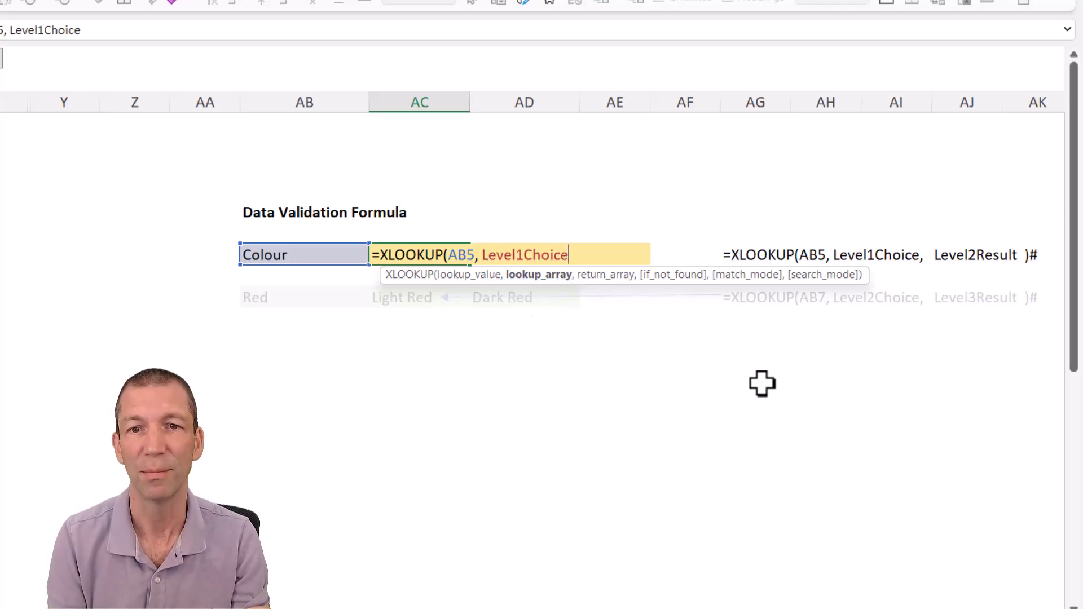
{"action": "type", "text": ", "}
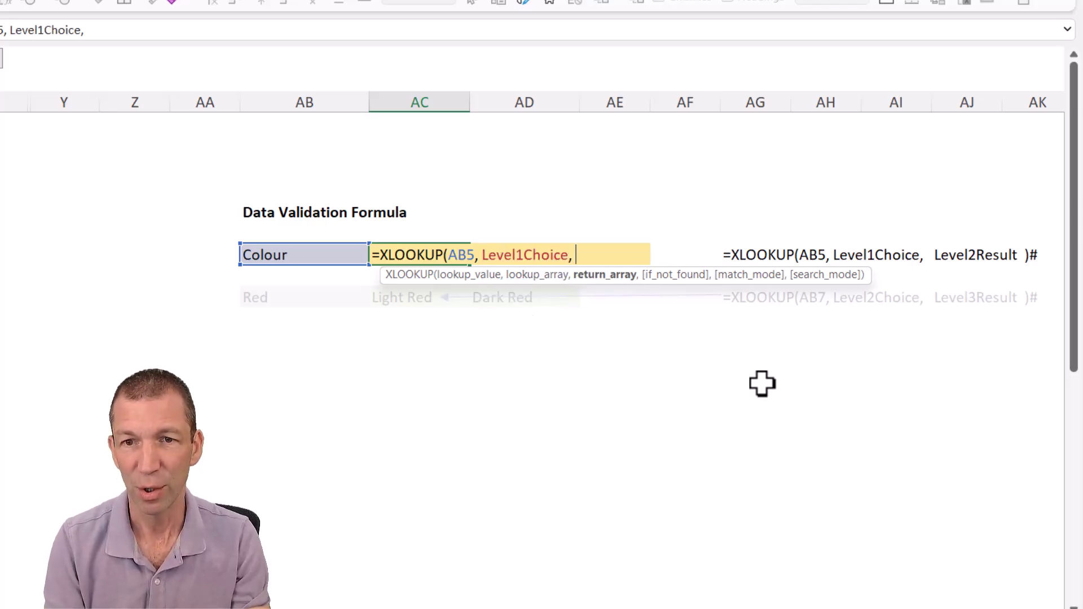
{"action": "type", "text": "le"}
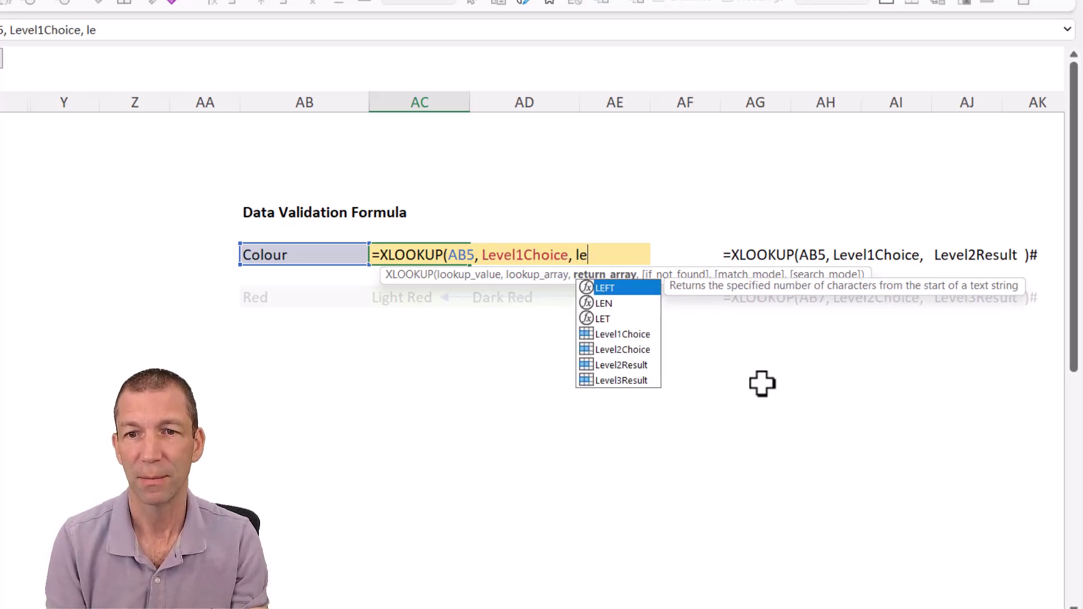
{"action": "key", "text": "Down"}
{"action": "key", "text": "Down"}
{"action": "key", "text": "Down"}
{"action": "key", "text": "Down"}
{"action": "key", "text": "Down"}
{"action": "key", "text": "Down"}
{"action": "key", "text": "Up"}
{"action": "key", "text": "Tab"}
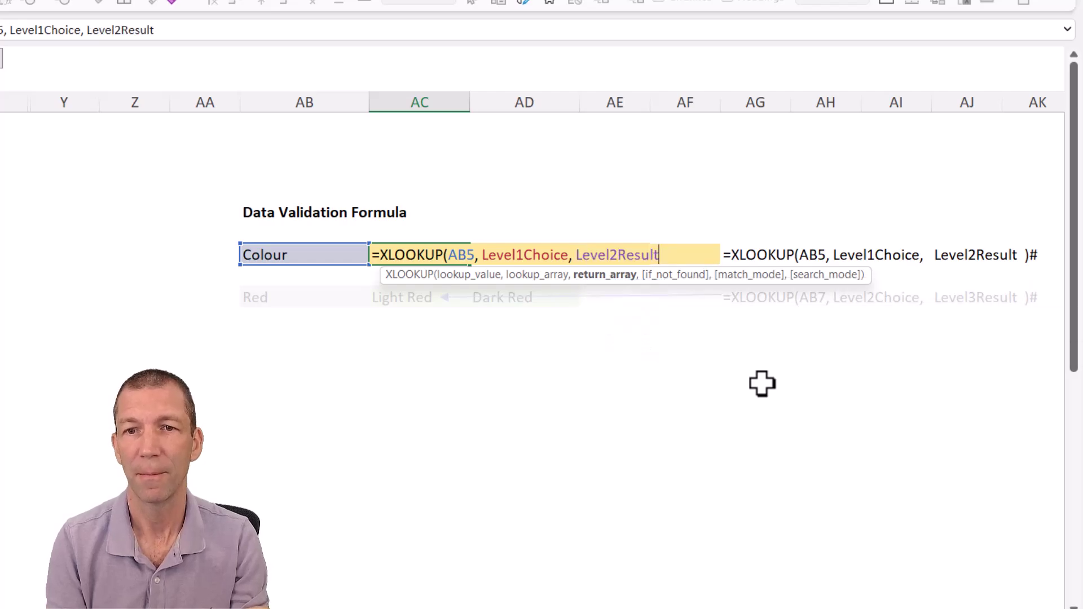
{"action": "type", "text": ")"}
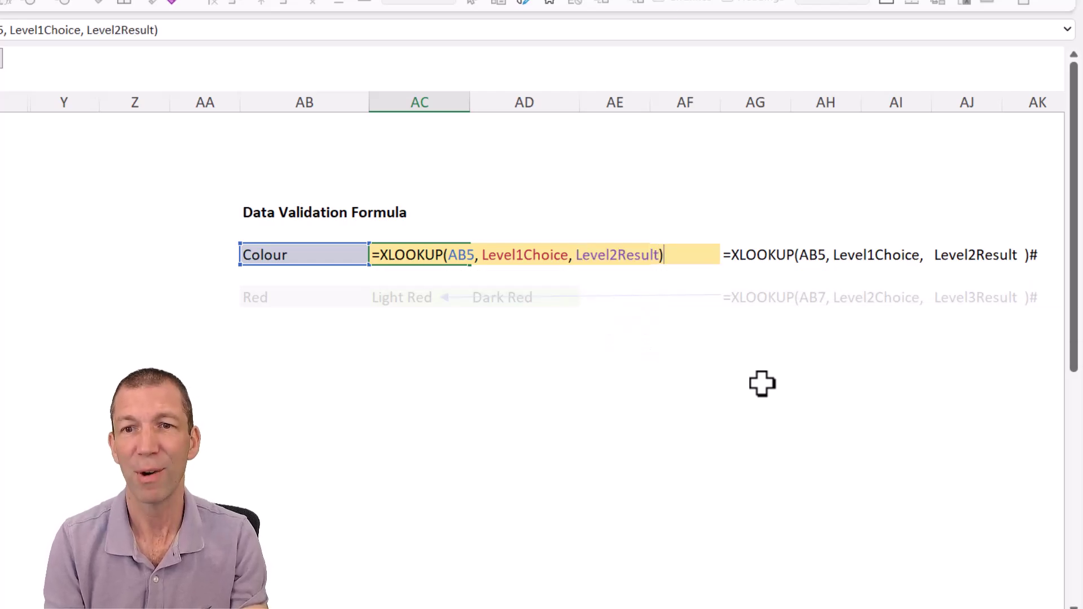
{"action": "key", "text": "Return"}
{"action": "key", "text": "Up"}
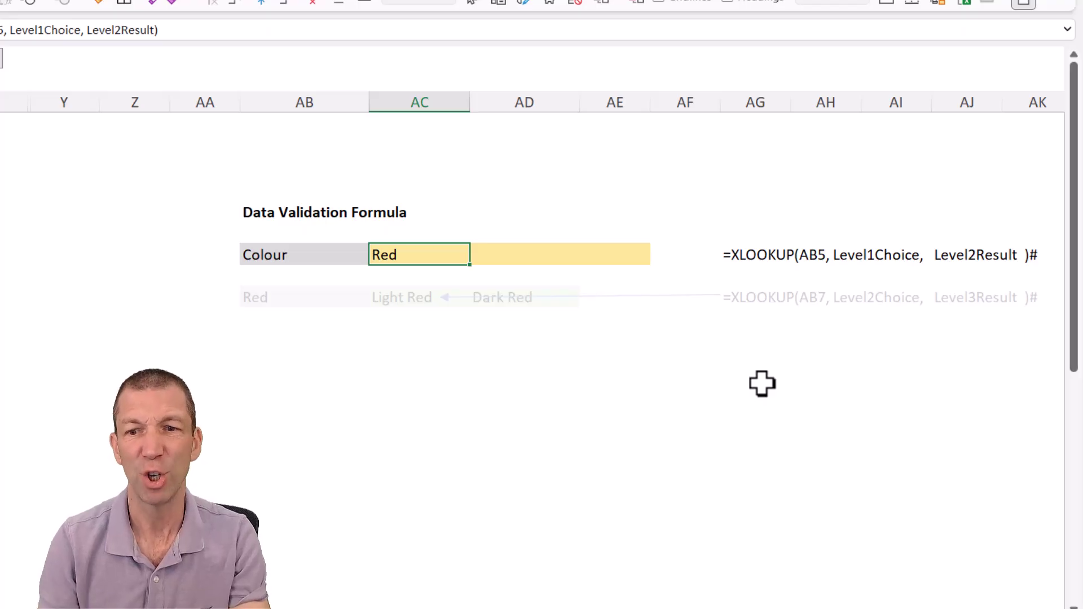
{"action": "scroll", "coordinate": [532, 327], "scroll_direction": "left", "scroll_amount": 6}
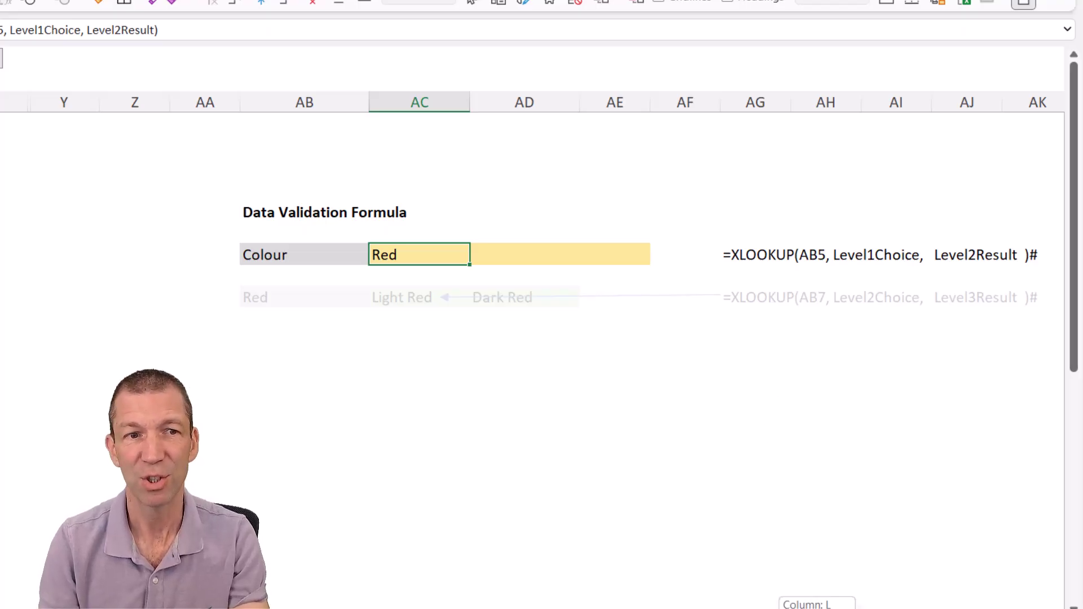
{"action": "scroll", "coordinate": [66, 254], "scroll_direction": "left", "scroll_amount": 5}
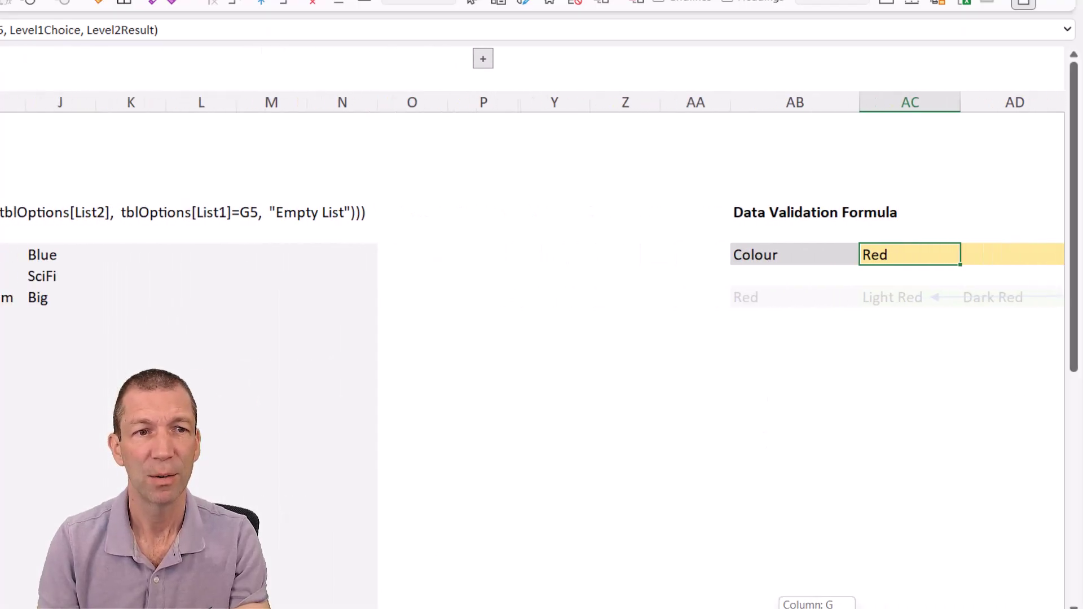
{"action": "left_click", "coordinate": [66, 254]}
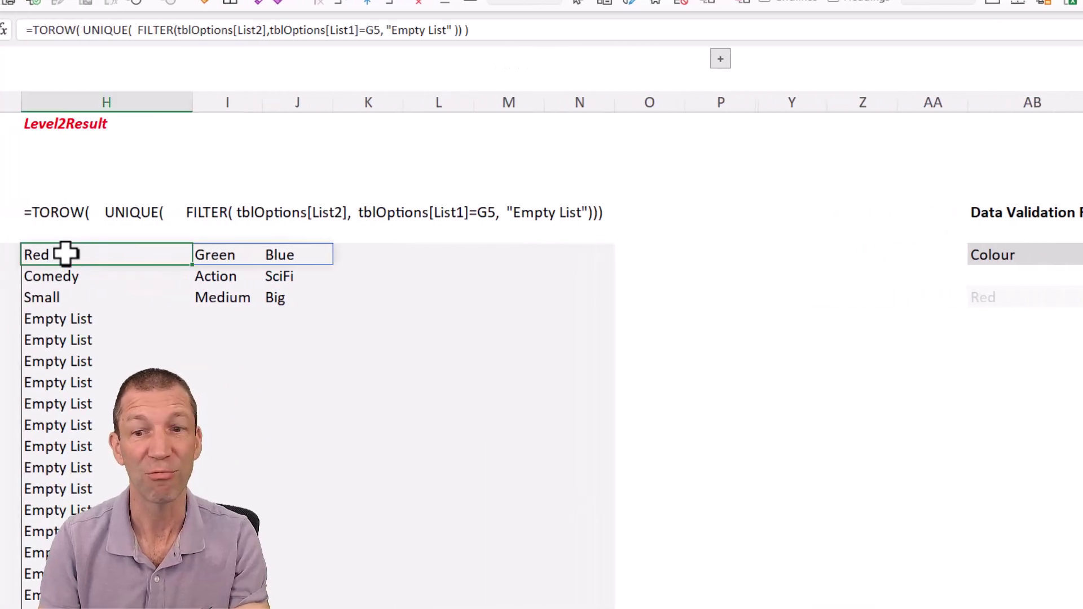
{"action": "scroll", "coordinate": [576, 361], "scroll_direction": "right", "scroll_amount": 5}
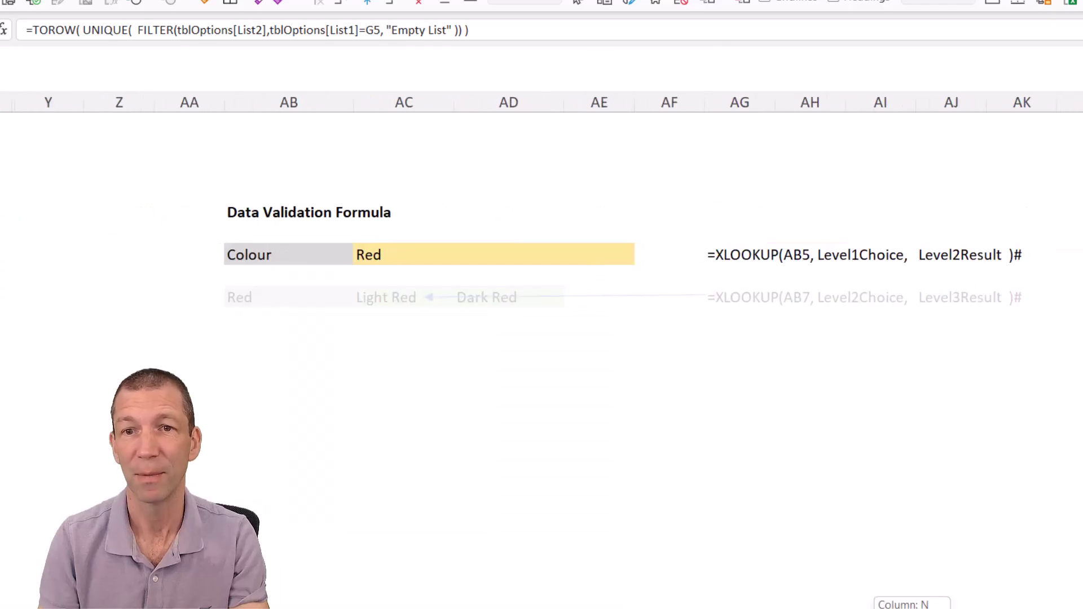
Recommit the XLOOKUP formula in AC5.
{"action": "left_click", "coordinate": [407, 262]}
{"action": "key", "text": "F2"}
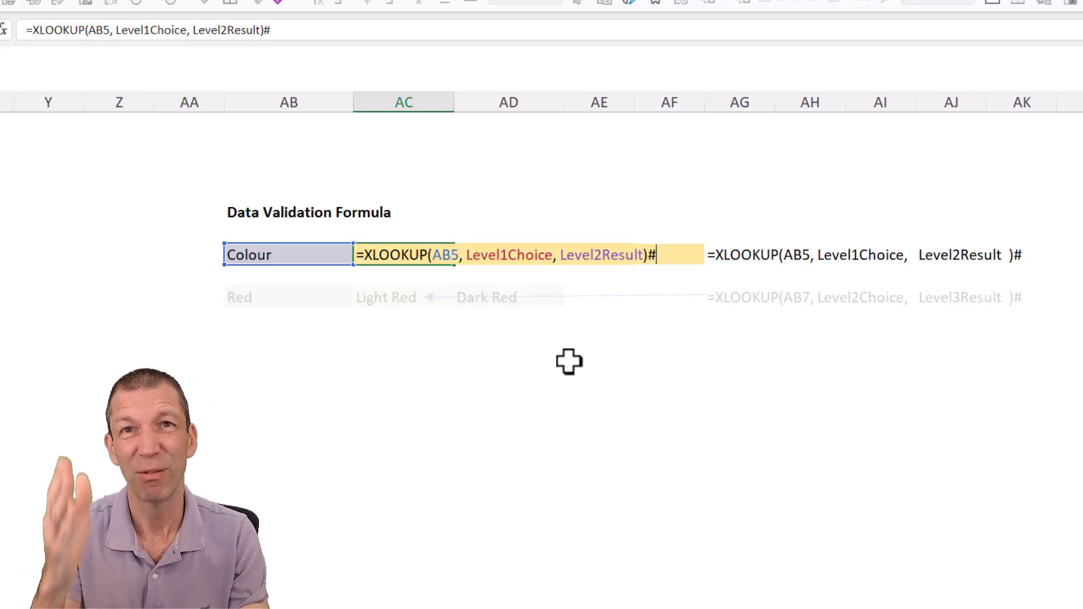
{"action": "key", "text": "Return"}
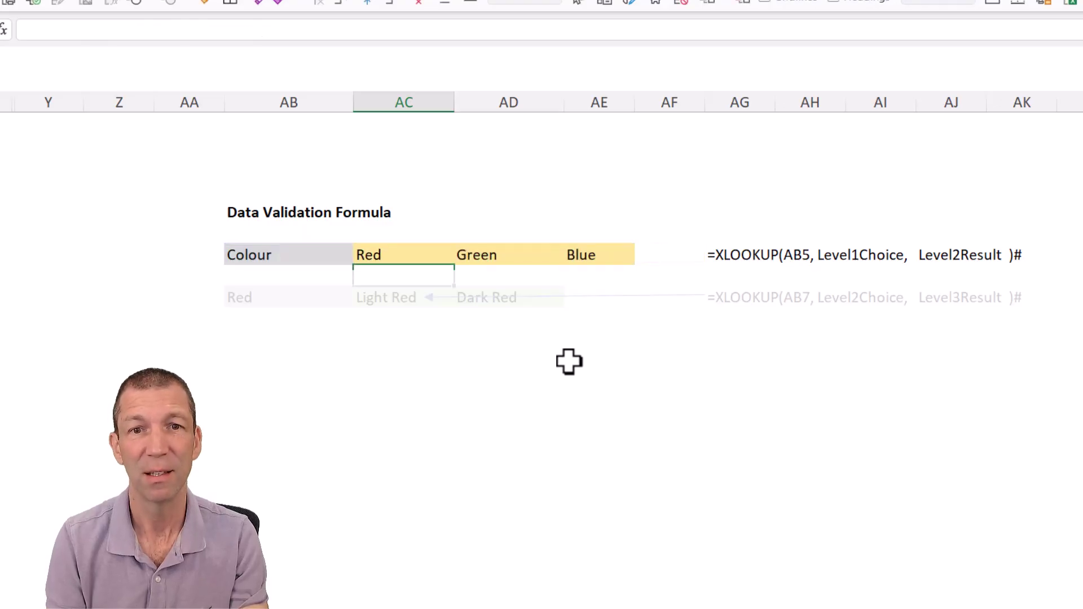
{"action": "key", "text": "Up"}
Test AB5 with Movie, then Size, and undo back to Movie.
{"action": "key", "text": "Left"}
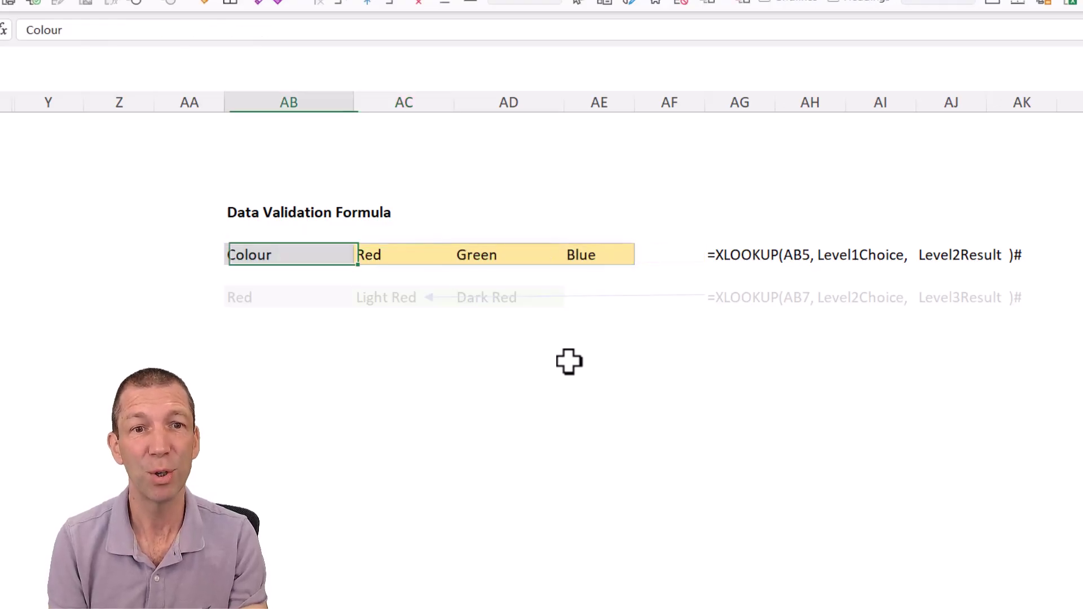
{"action": "type", "text": "Mi"}
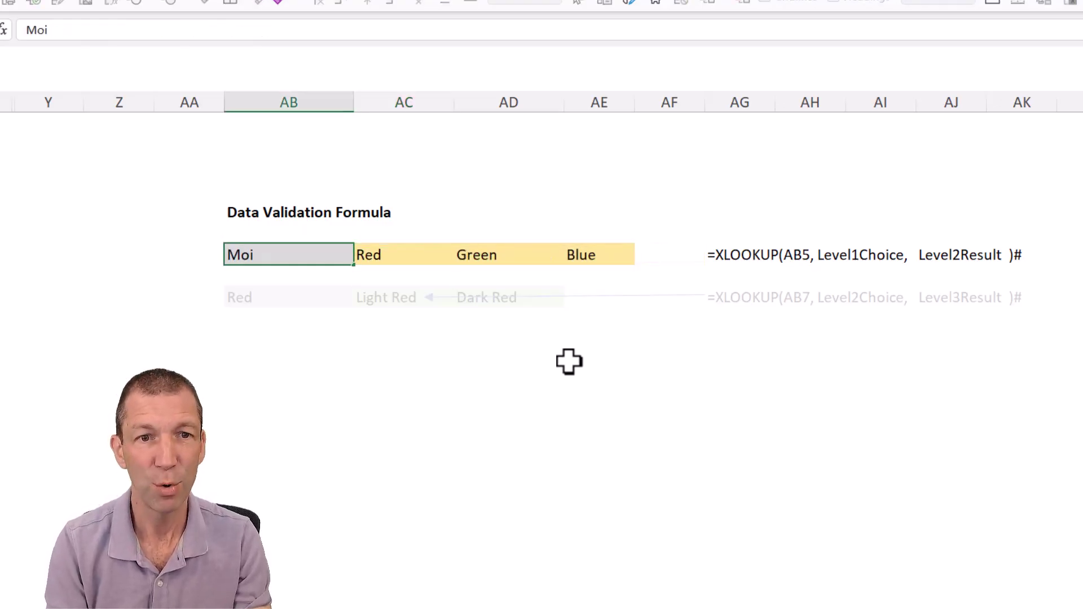
{"action": "type", "text": "vie"}
{"action": "key", "text": "Return"}
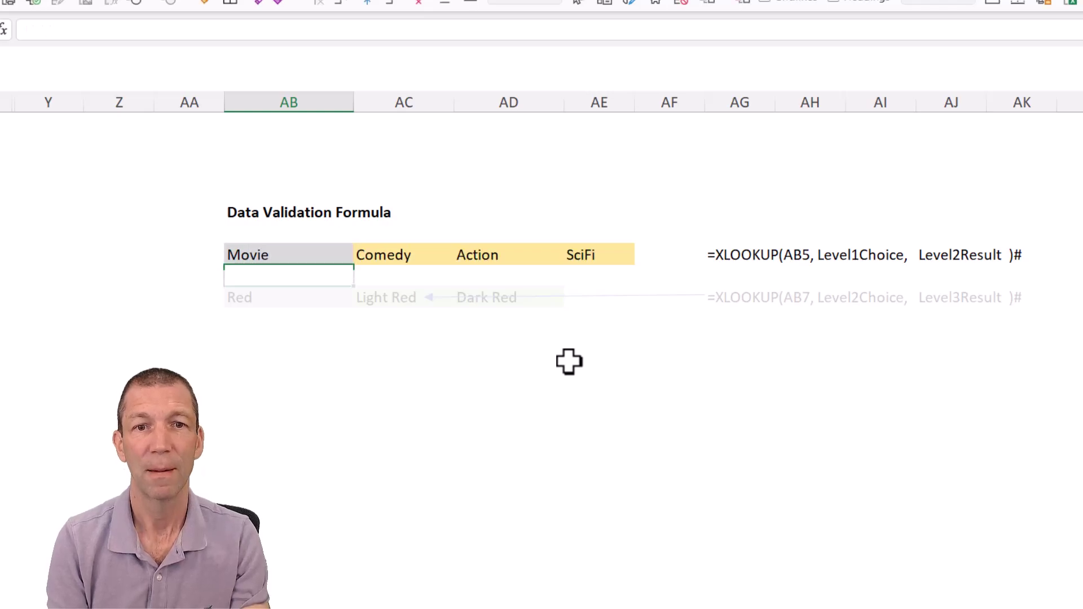
{"action": "key", "text": "Right"}
{"action": "key", "text": "Up"}
{"action": "key", "text": "Left"}
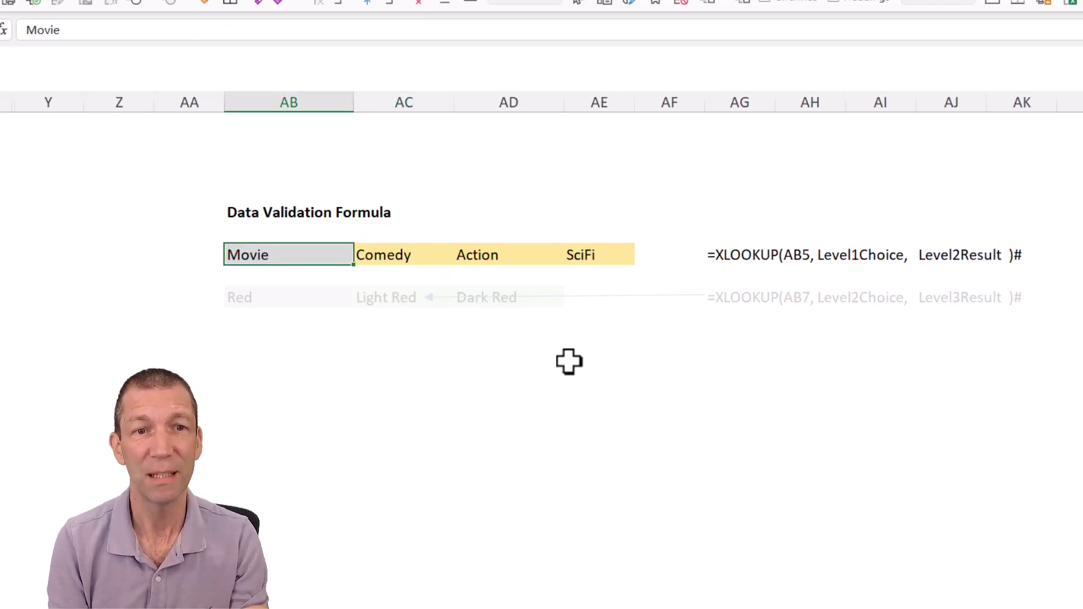
{"action": "type", "text": "Siz"}
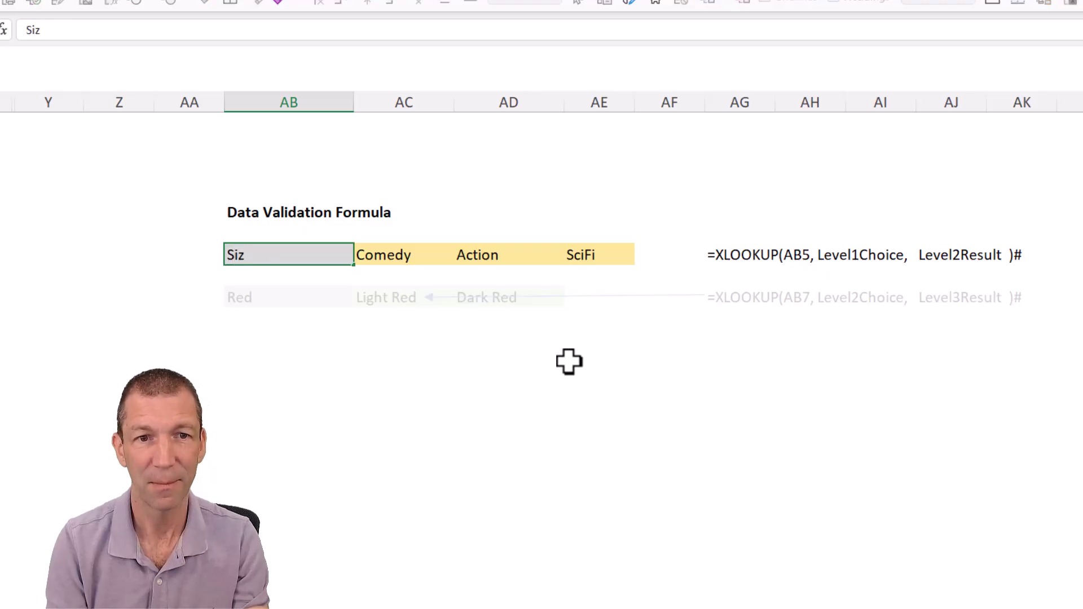
{"action": "type", "text": "e"}
{"action": "key", "text": "Return"}
{"action": "key", "text": "Up"}
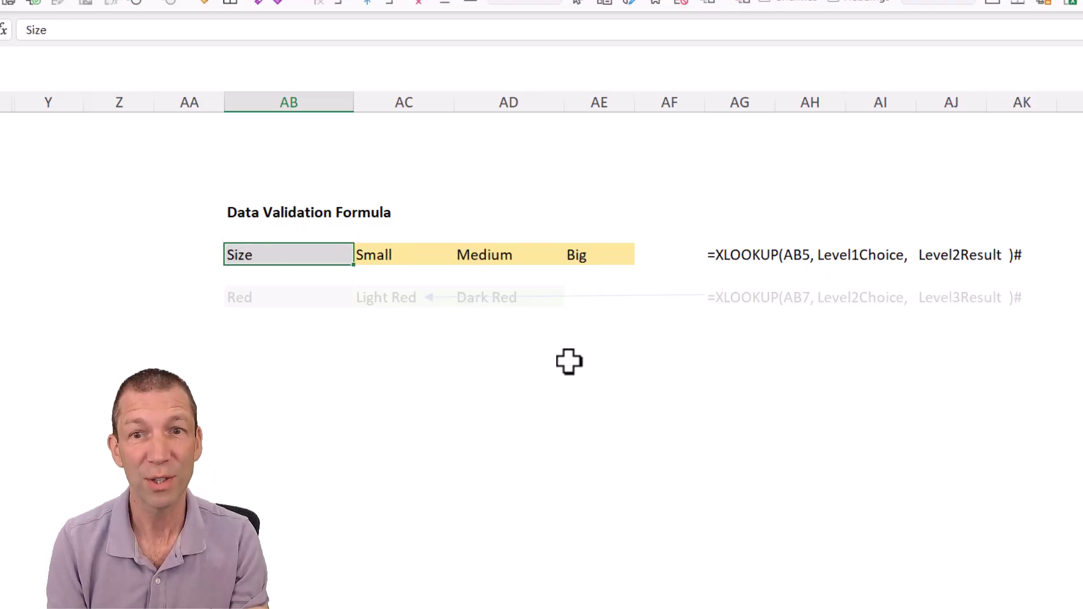
{"action": "key", "text": "ctrl+z"}
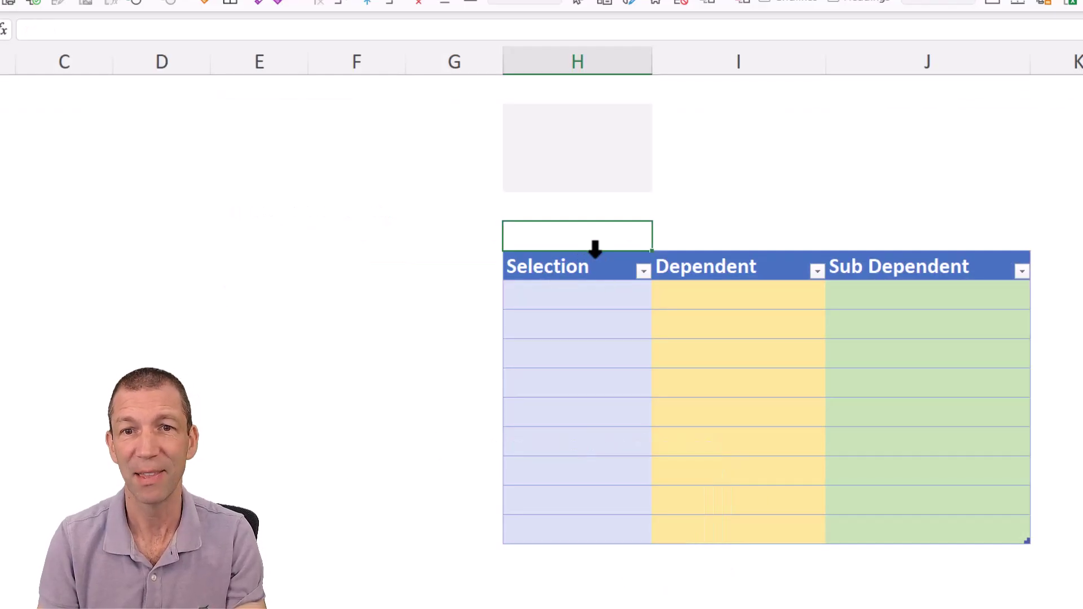
Give the Selection column cells list validation sourced from =Workings!$G$5#.
{"action": "left_click", "coordinate": [595, 248]}
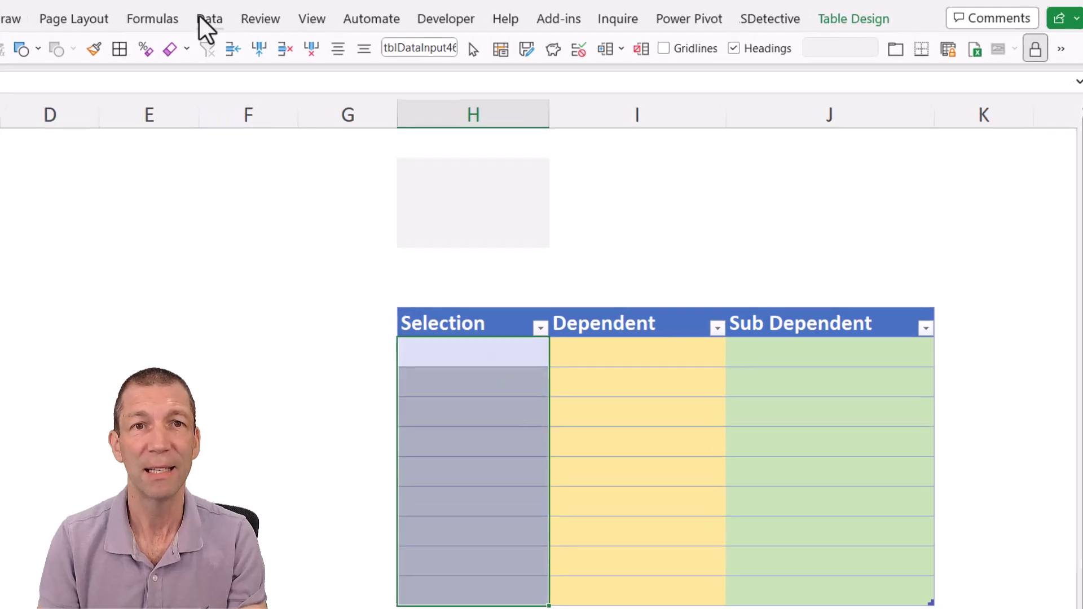
{"action": "left_click", "coordinate": [172, 20]}
{"action": "left_click", "coordinate": [685, 113]}
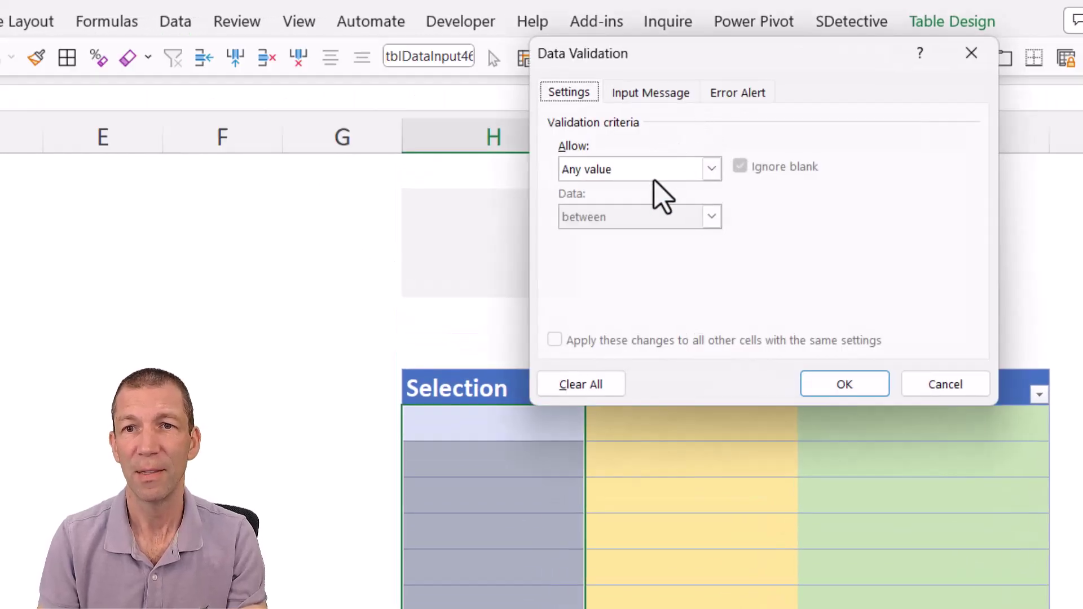
{"action": "left_click", "coordinate": [654, 177]}
{"action": "left_click", "coordinate": [625, 237]}
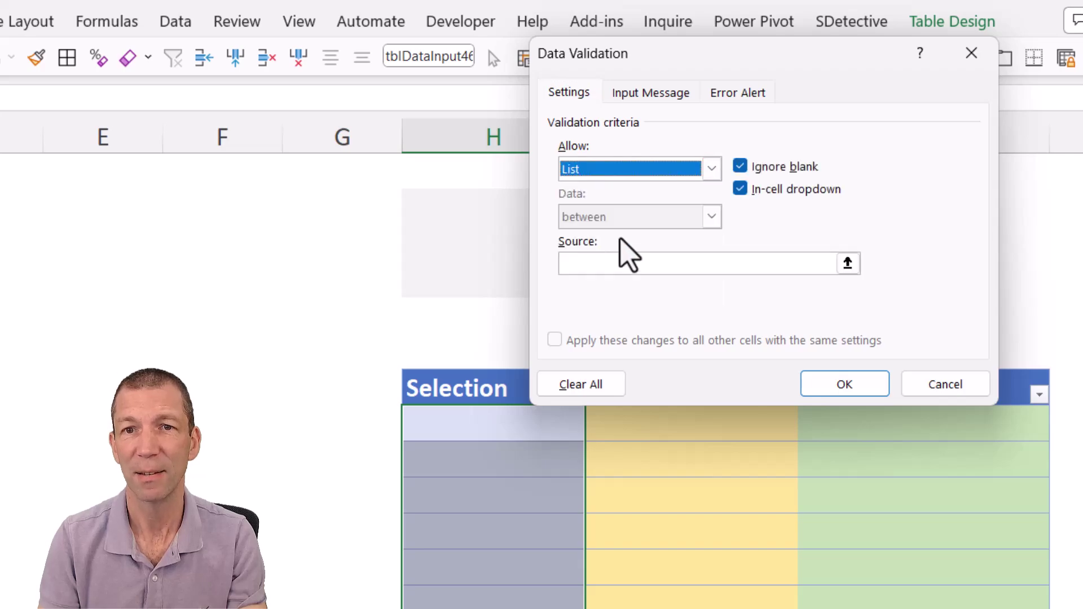
{"action": "left_click", "coordinate": [631, 269]}
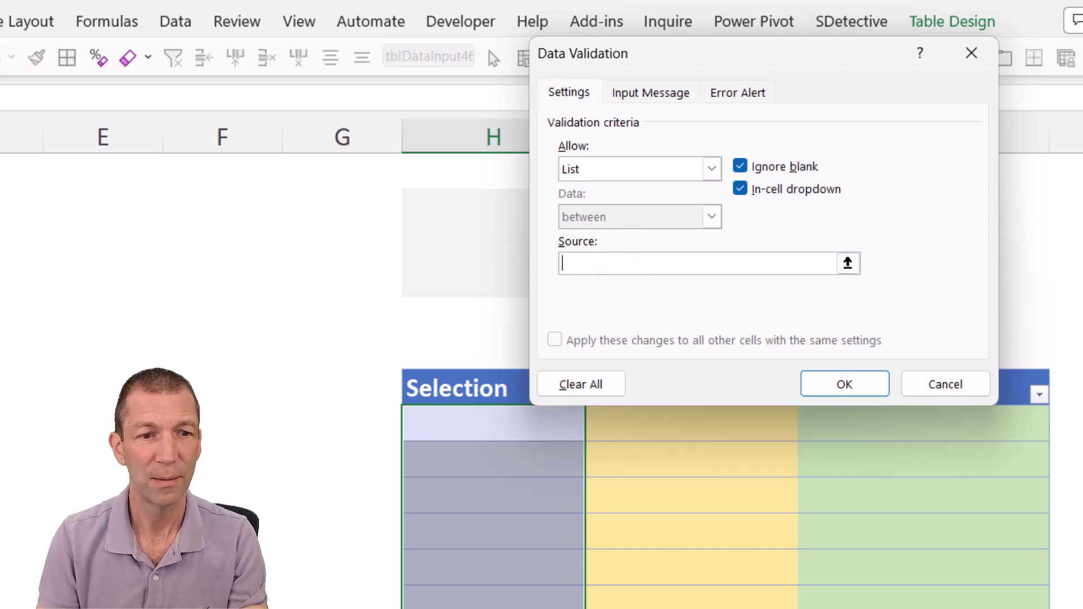
{"action": "key", "text": "ctrl+Page_Down"}
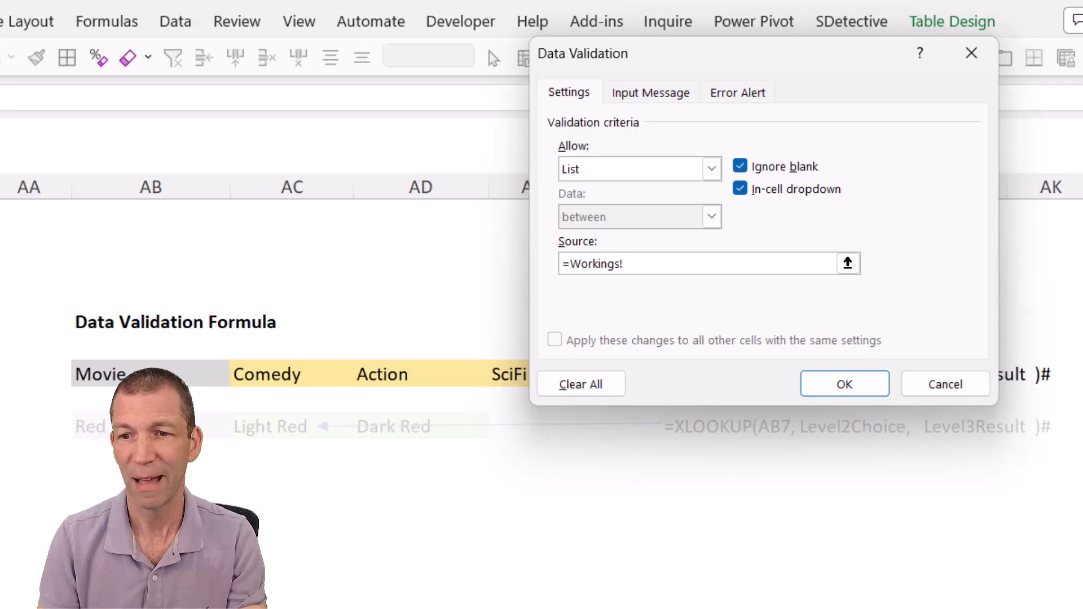
{"action": "scroll", "coordinate": [282, 254], "scroll_direction": "left", "scroll_amount": 10}
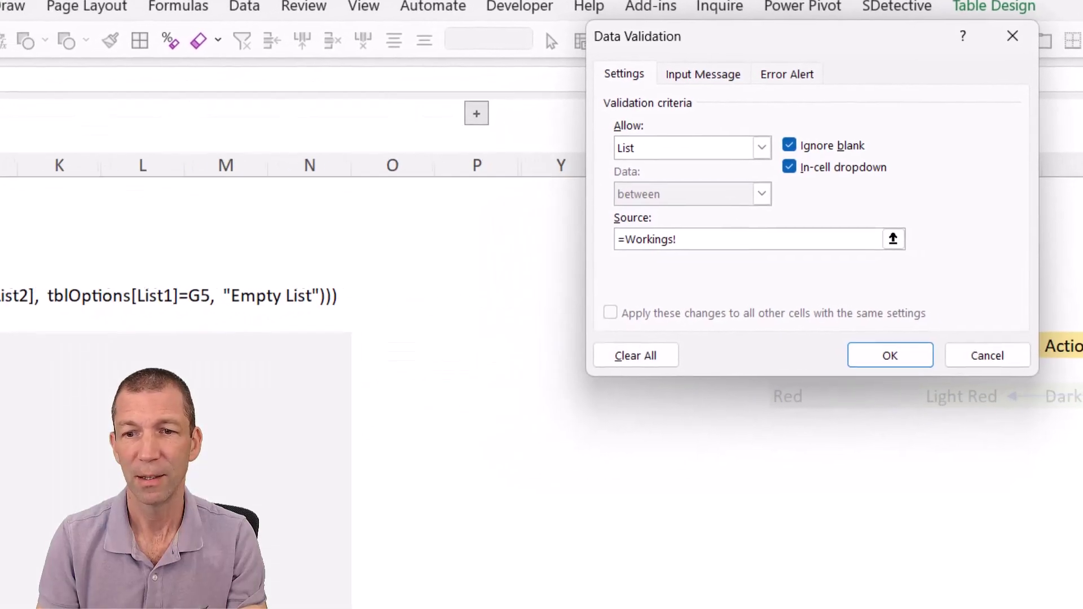
{"action": "scroll", "coordinate": [282, 282], "scroll_direction": "left", "scroll_amount": 5}
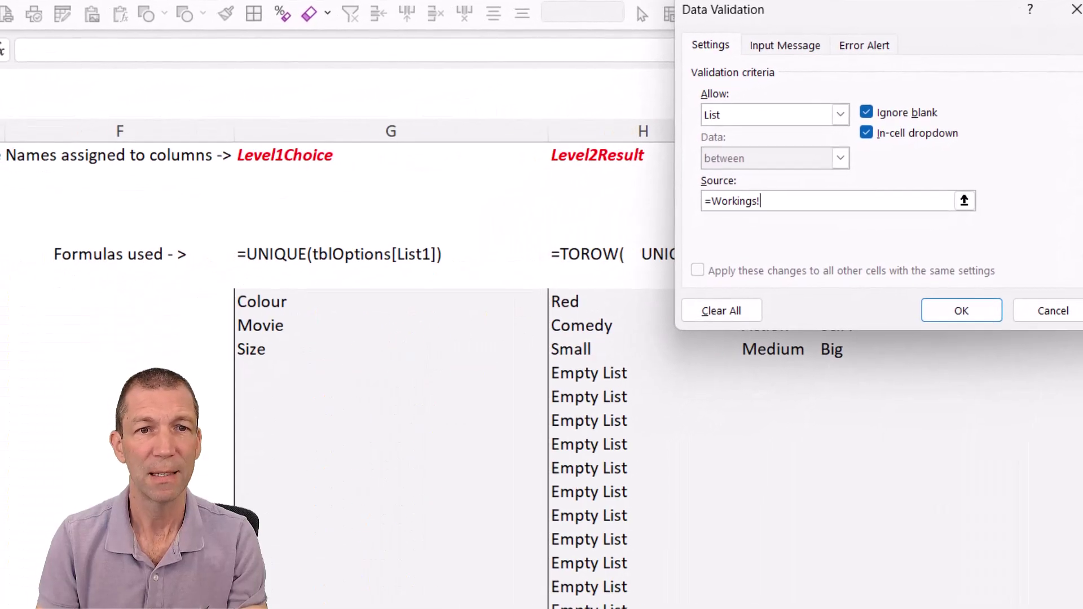
{"action": "left_click", "coordinate": [277, 301]}
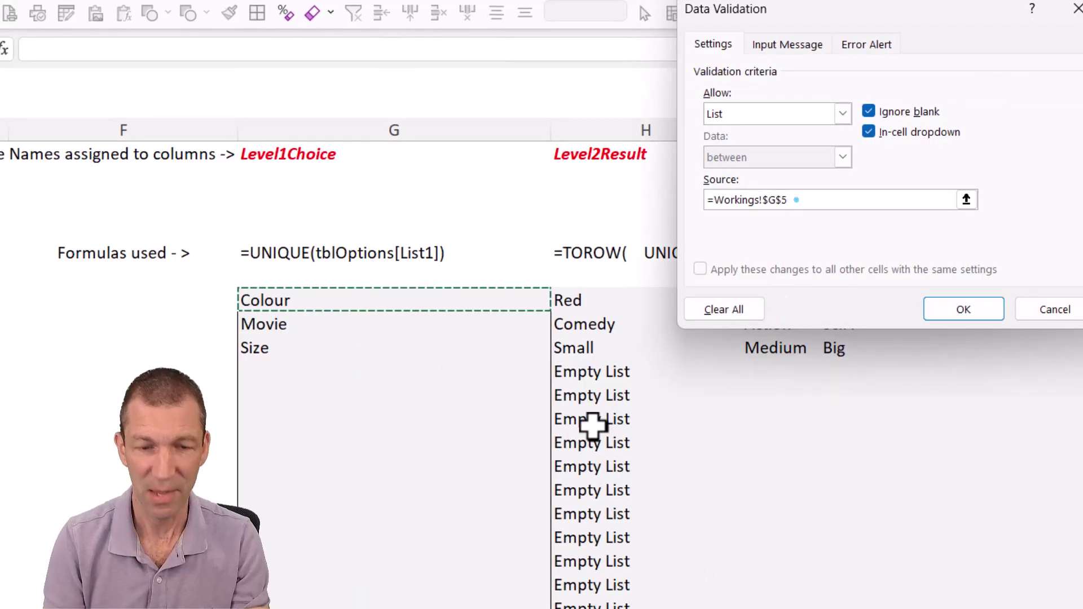
{"action": "type", "text": "#"}
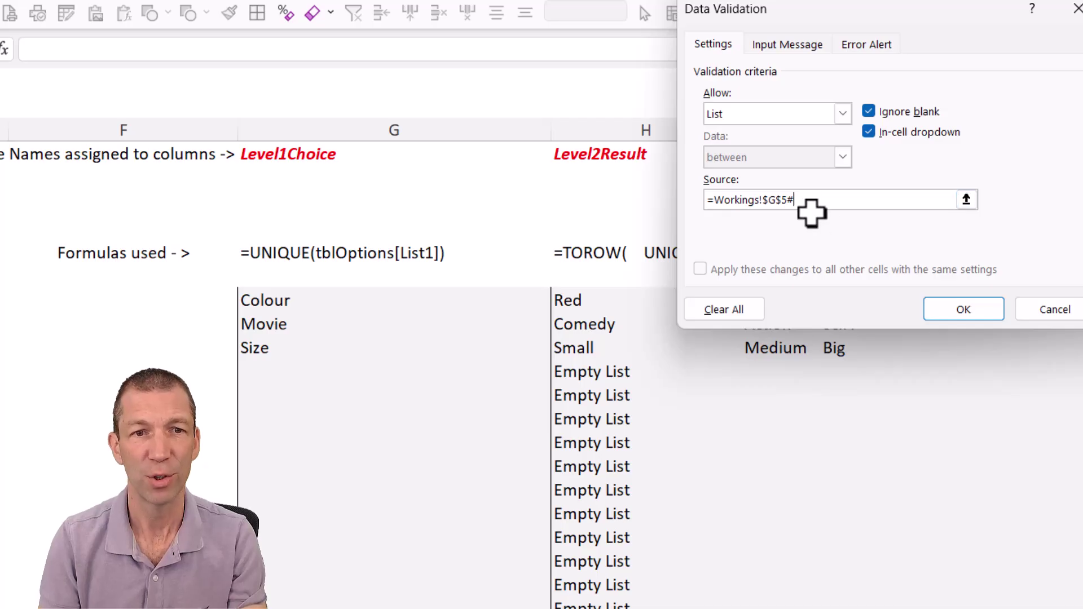
Confirm the Selection list validation and check that H5's drop-down offers Colour, Movie and Size.
{"action": "left_click", "coordinate": [970, 314]}
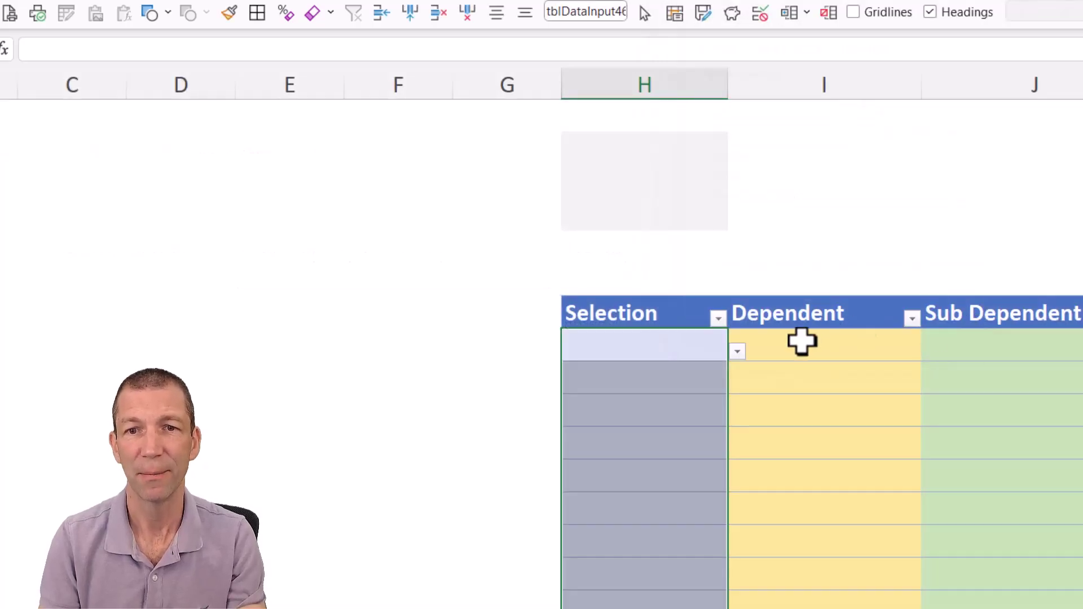
{"action": "left_click", "coordinate": [737, 352]}
{"action": "left_click", "coordinate": [734, 353]}
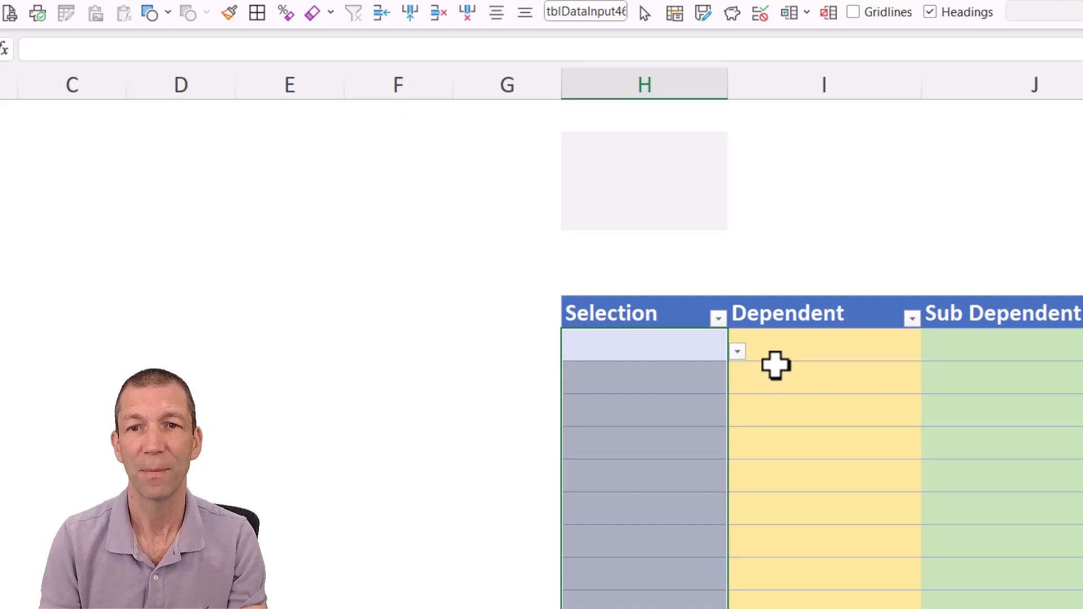
Select the Dependent column cells and copy the XLOOKUP formula from Workings AC5.
{"action": "left_click", "coordinate": [796, 306]}
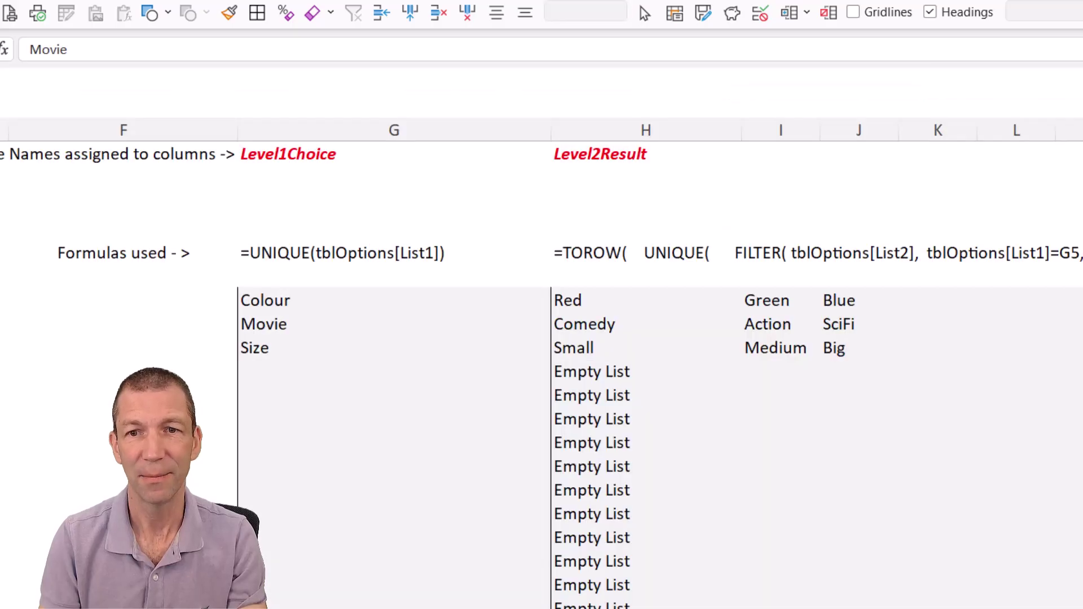
{"action": "key", "text": "ctrl+BackSpace"}
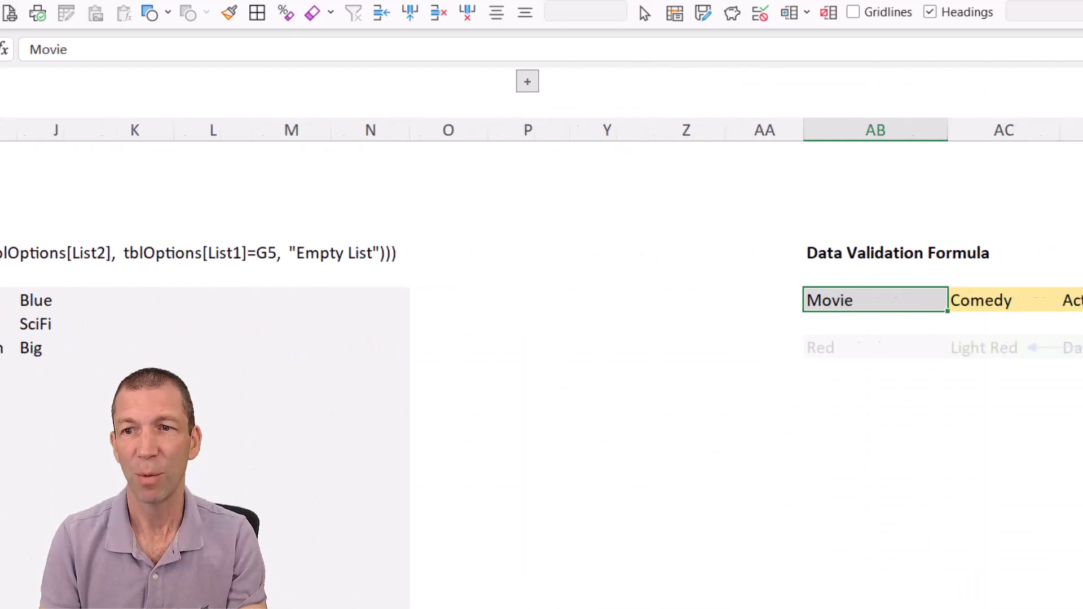
{"action": "scroll", "coordinate": [542, 226], "scroll_direction": "right", "scroll_amount": 5}
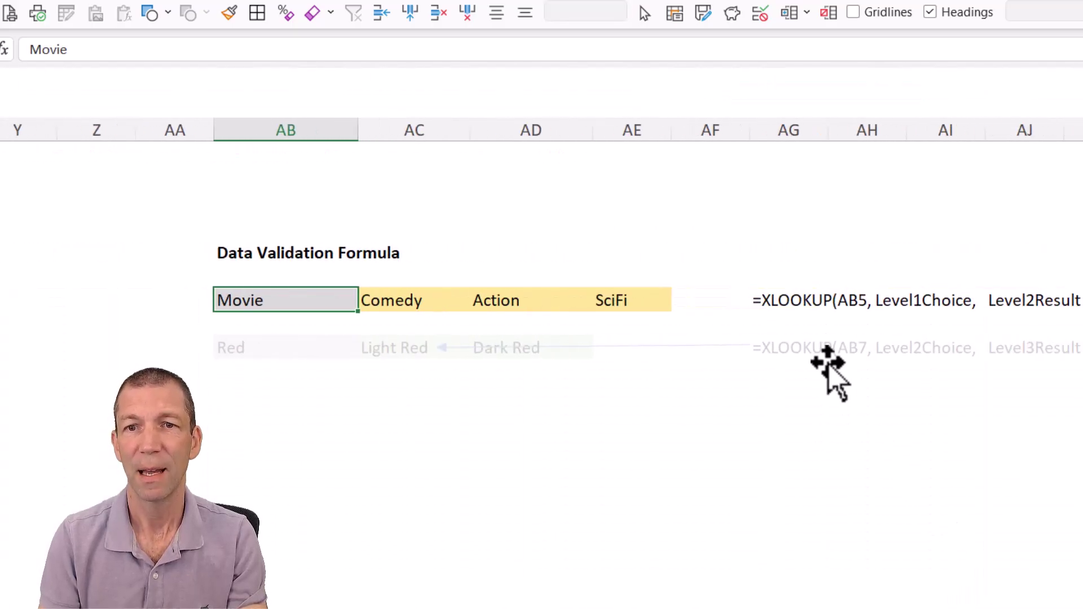
{"action": "left_click", "coordinate": [790, 313]}
{"action": "left_click", "coordinate": [392, 310]}
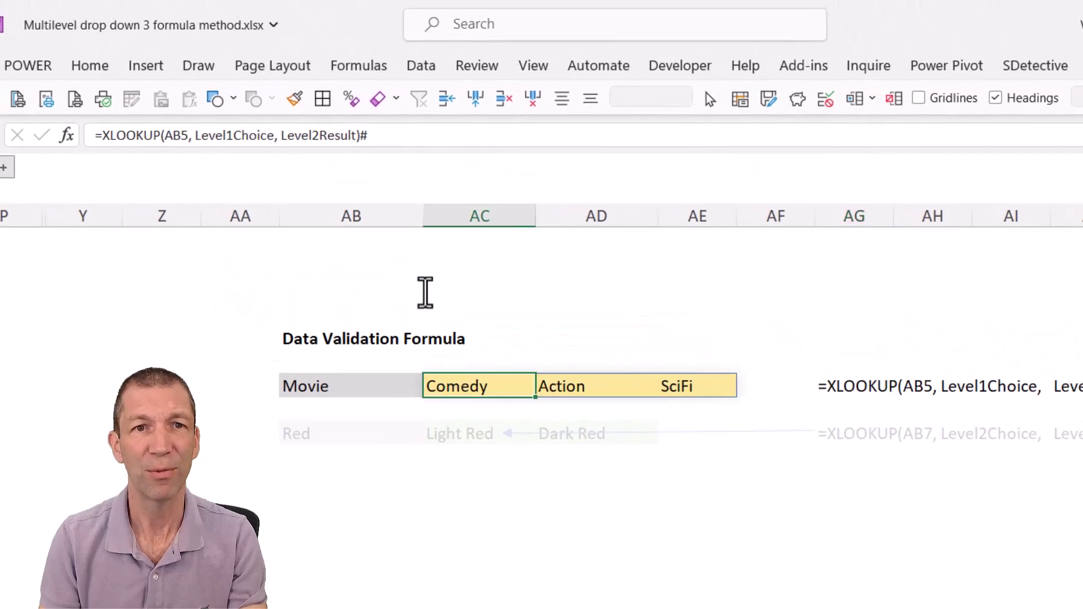
{"action": "left_click", "coordinate": [392, 140]}
{"action": "key", "text": "ctrl+a"}
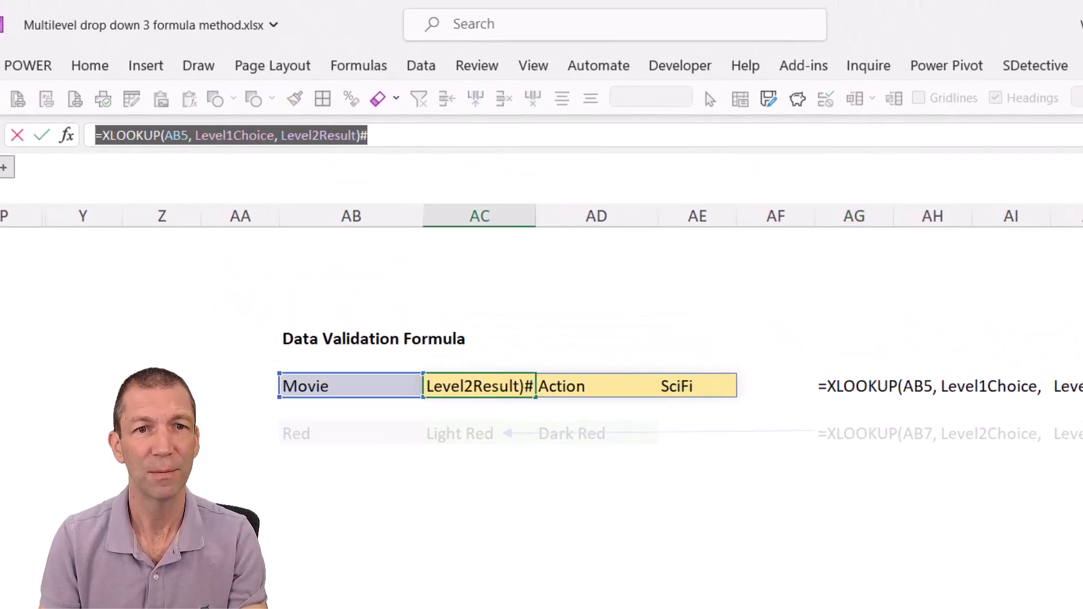
{"action": "key", "text": "Escape"}
{"action": "key", "text": "ctrl+Page_Up"}
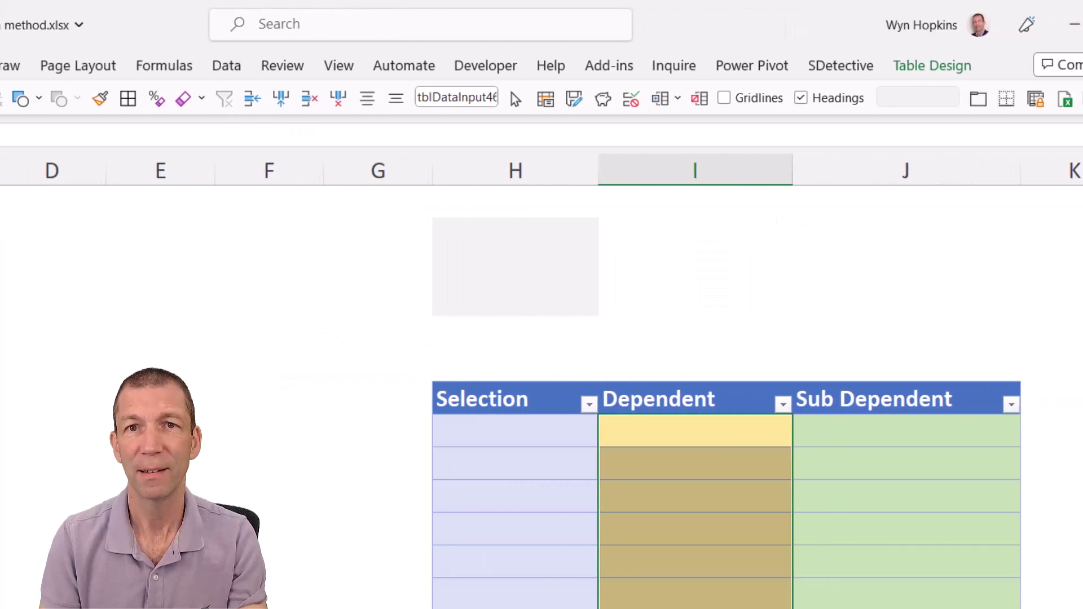
Give the Dependent column list validation with source =XLOOKUP(H8, Level1Choice, Level2Result)#.
{"action": "left_click", "coordinate": [223, 66]}
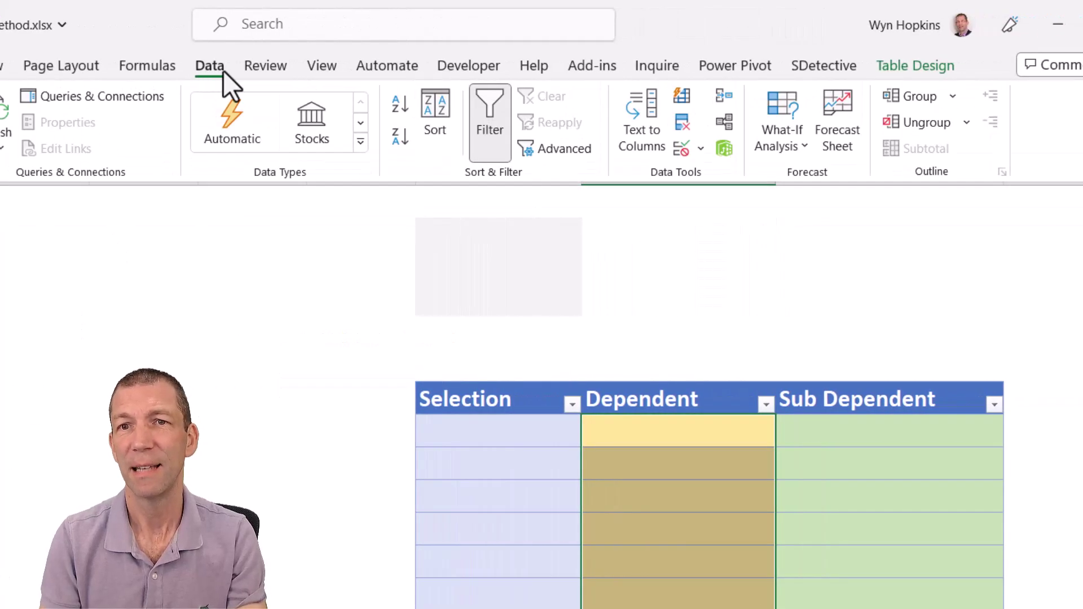
{"action": "left_click", "coordinate": [682, 148]}
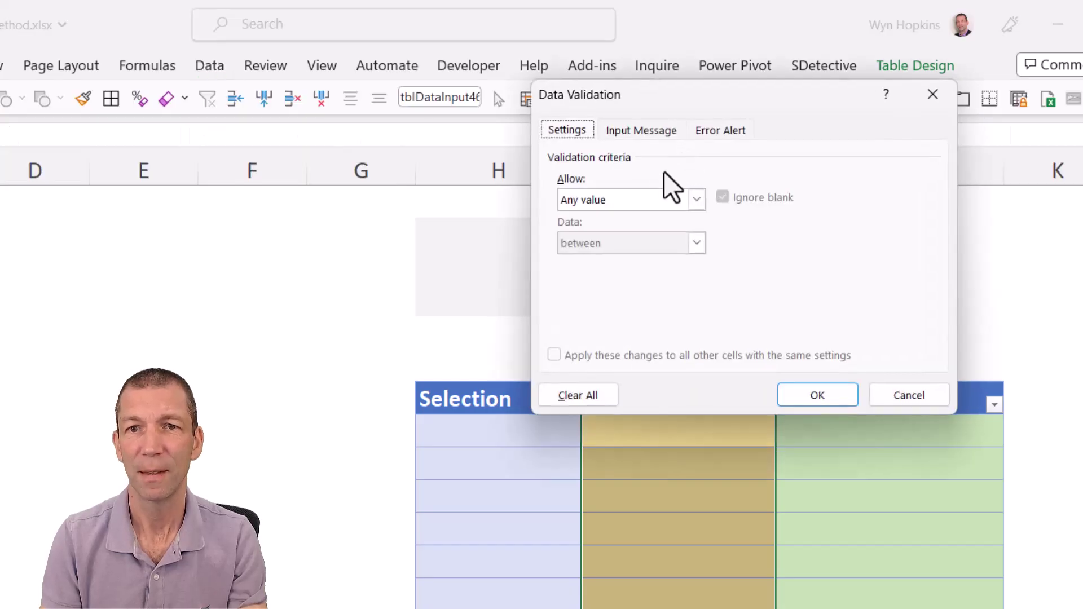
{"action": "left_click", "coordinate": [635, 202]}
{"action": "left_click", "coordinate": [616, 262]}
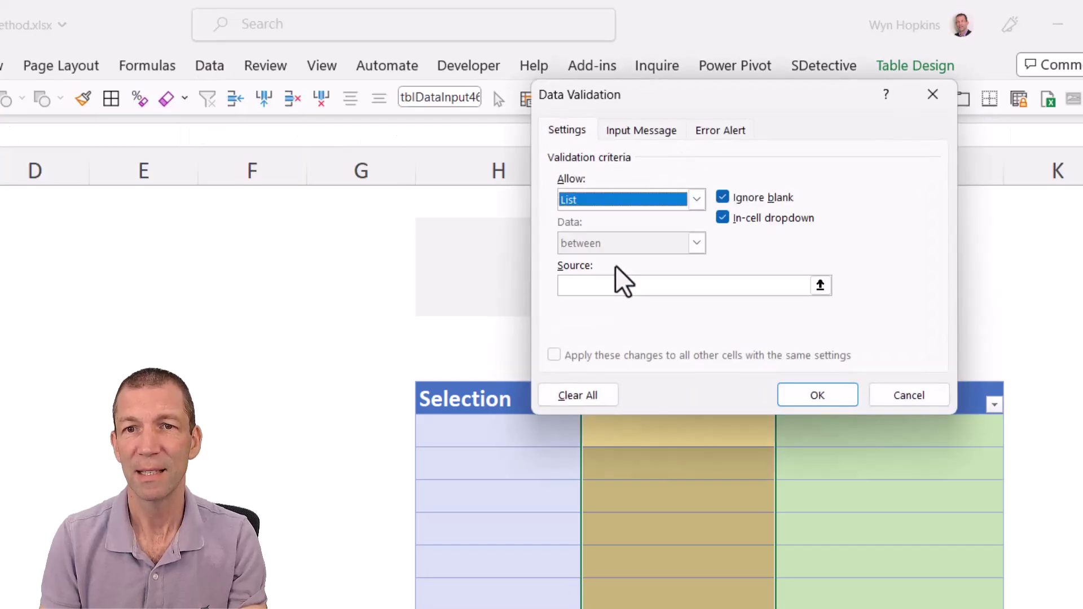
{"action": "left_click", "coordinate": [622, 292]}
{"action": "key", "text": "ctrl+v"}
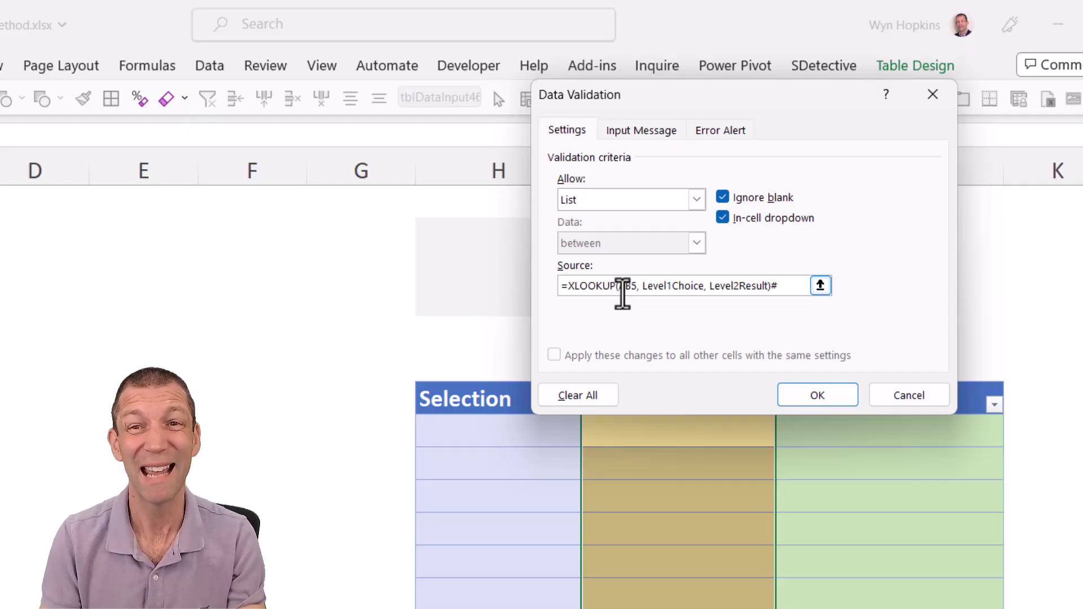
{"action": "left_click_drag", "start_coordinate": [669, 100], "coordinate": [743, 83]}
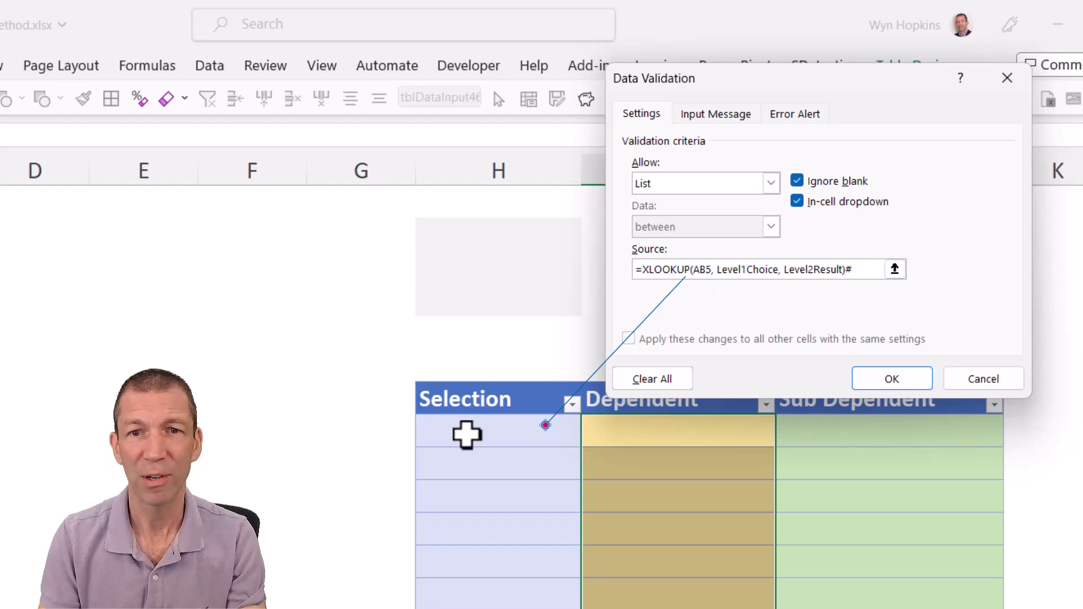
{"action": "double_click", "coordinate": [698, 270]}
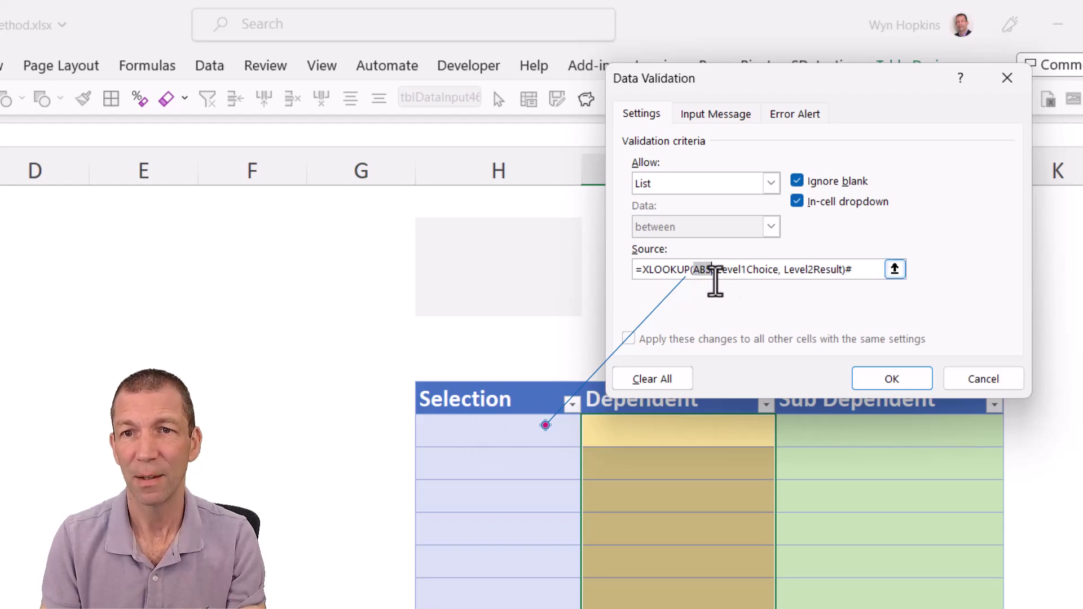
{"action": "type", "text": "H8"}
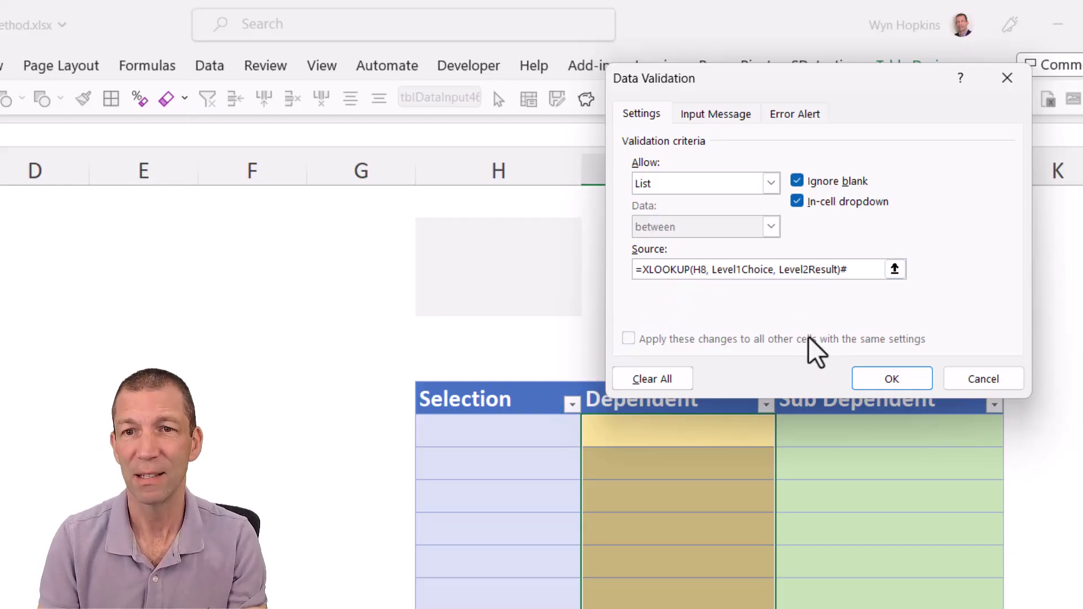
{"action": "left_click", "coordinate": [895, 377]}
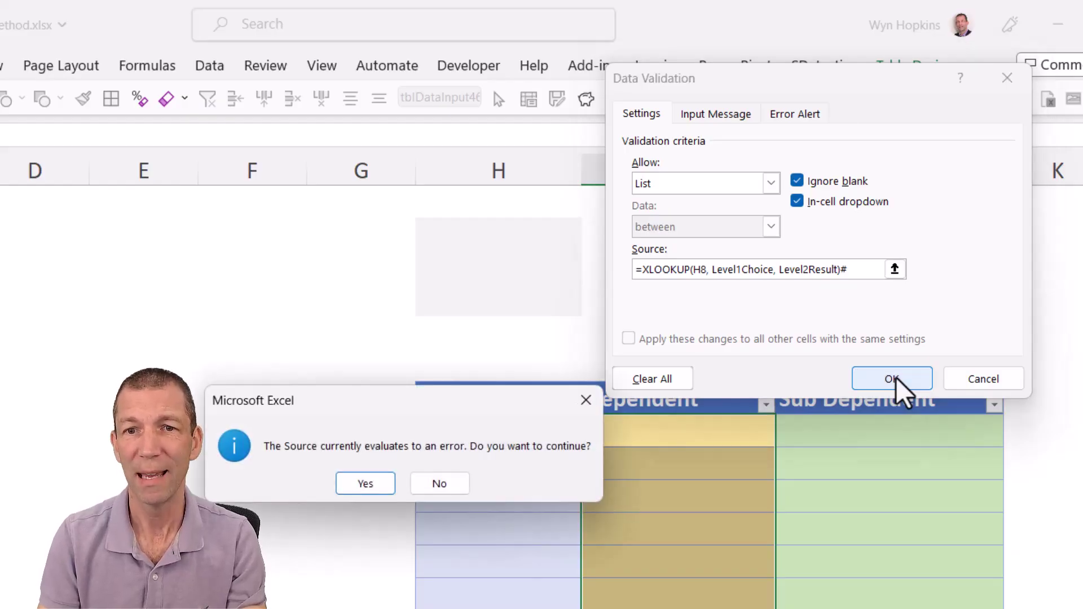
Accept the error warning and fill the first row with Colour / Red.
{"action": "left_click", "coordinate": [377, 483]}
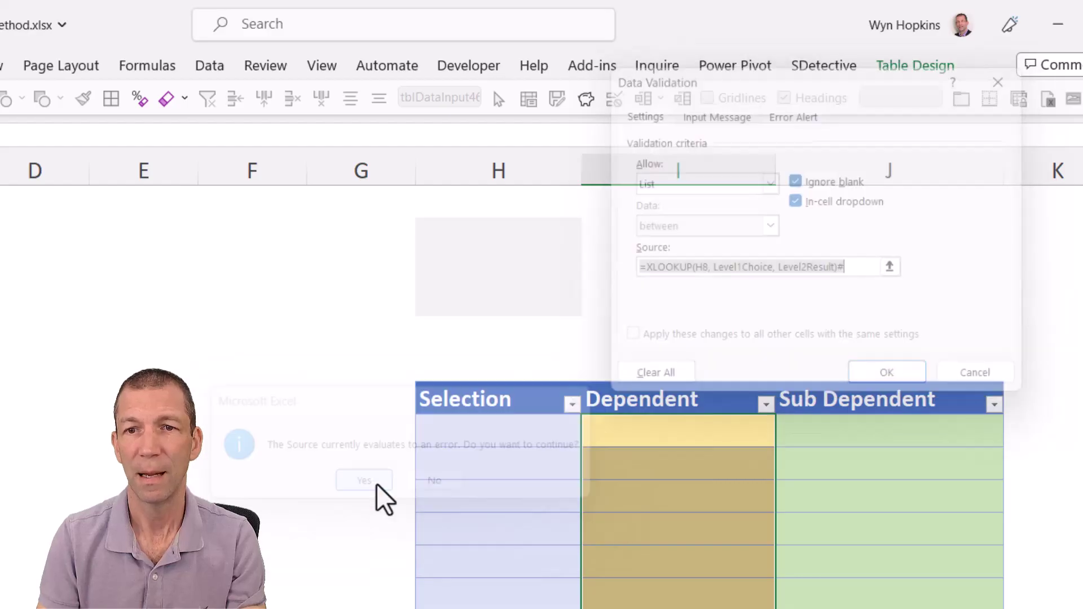
{"action": "left_click", "coordinate": [529, 432]}
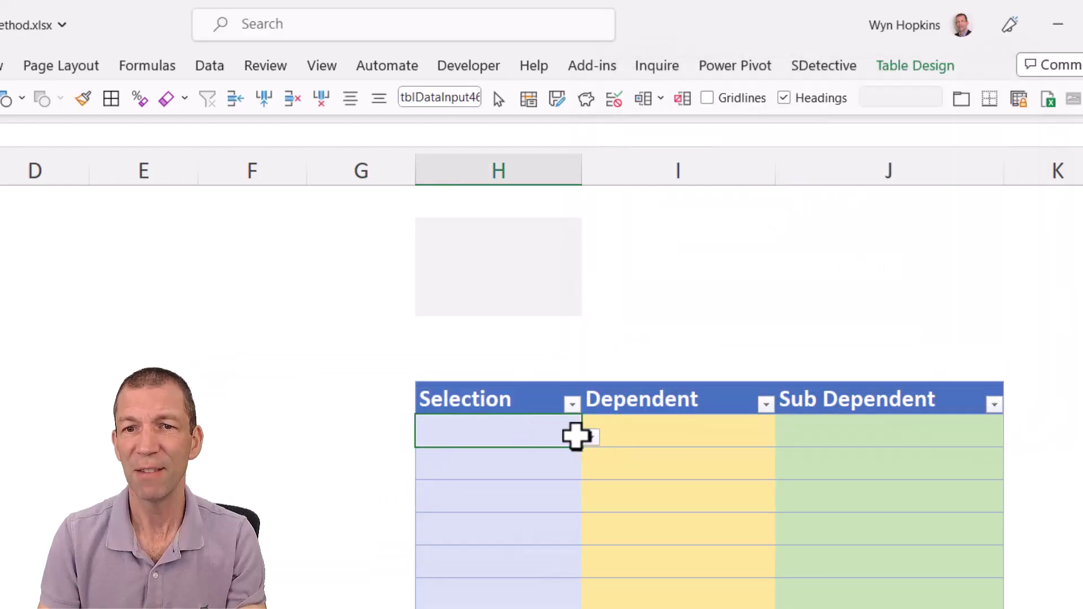
{"action": "left_click", "coordinate": [591, 438]}
{"action": "left_click", "coordinate": [556, 456]}
{"action": "left_click", "coordinate": [658, 428]}
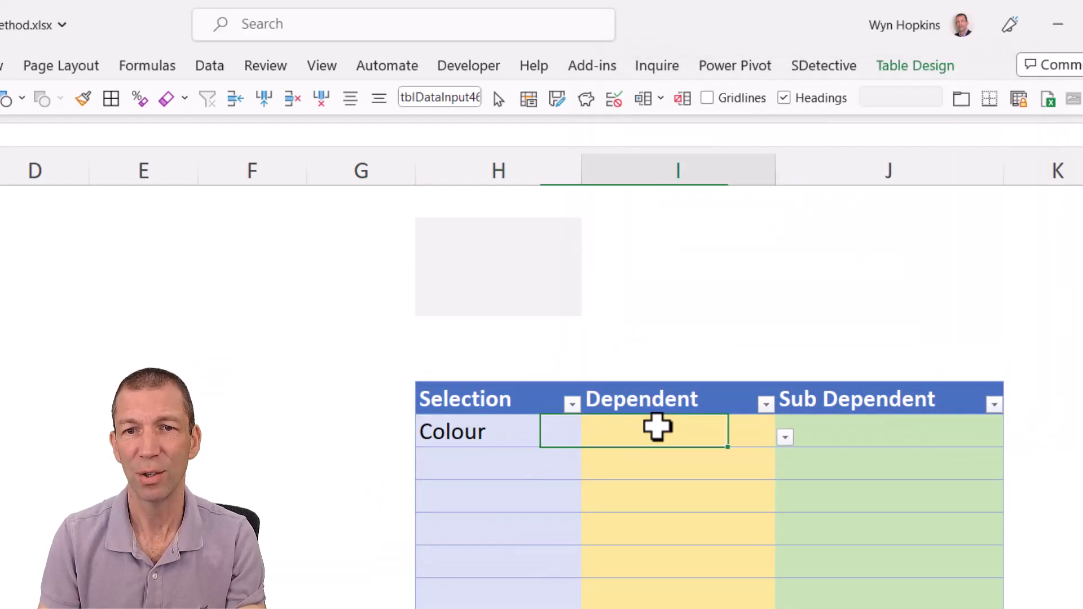
{"action": "left_click", "coordinate": [785, 438]}
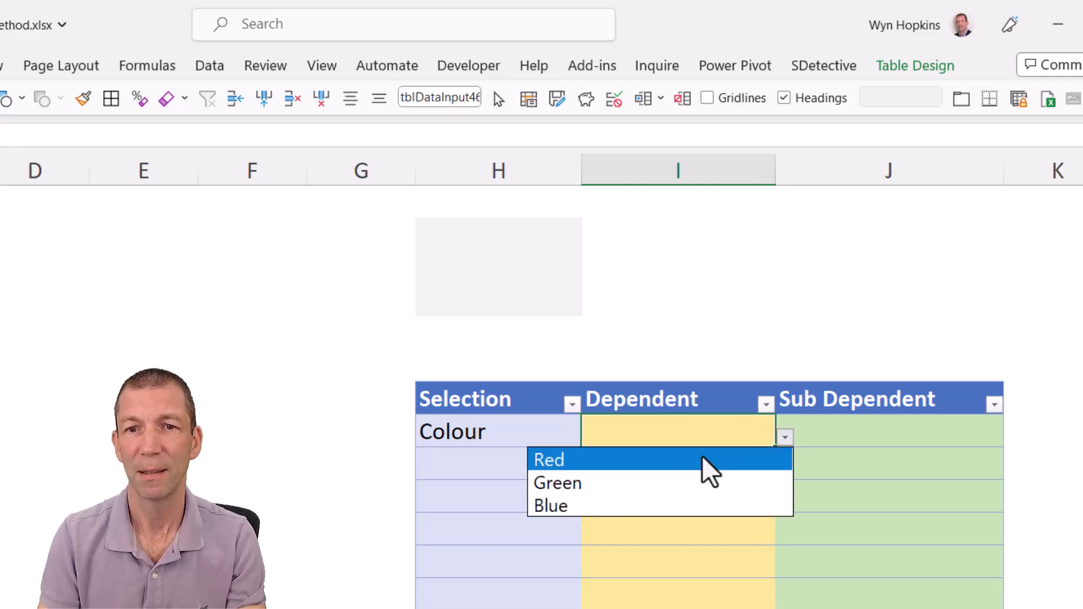
{"action": "left_click", "coordinate": [702, 460]}
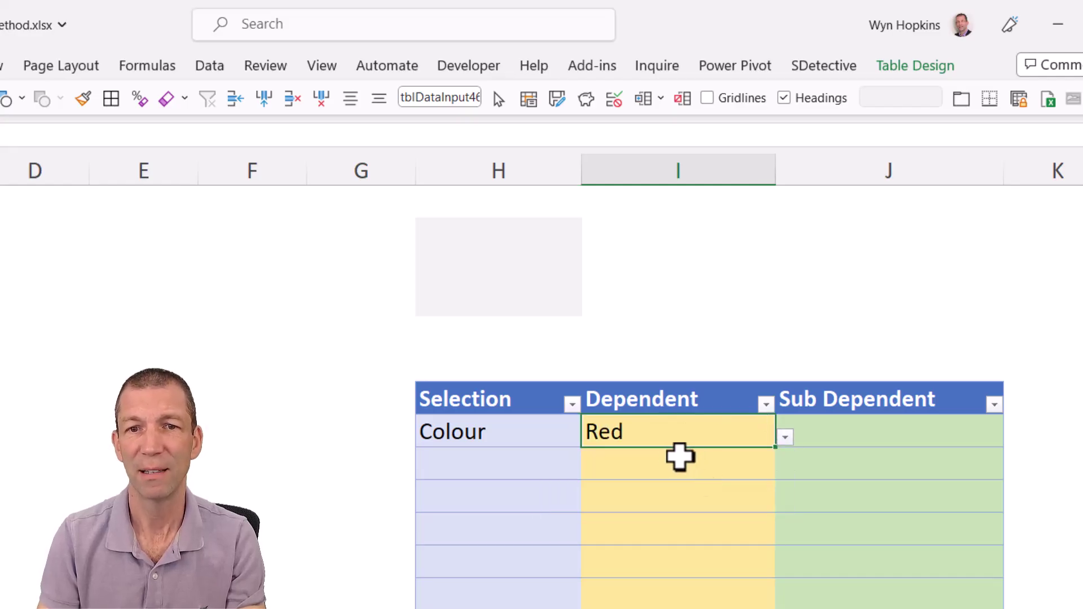
Fill the second row with Size / Medium from the drop-downs.
{"action": "left_click", "coordinate": [660, 458]}
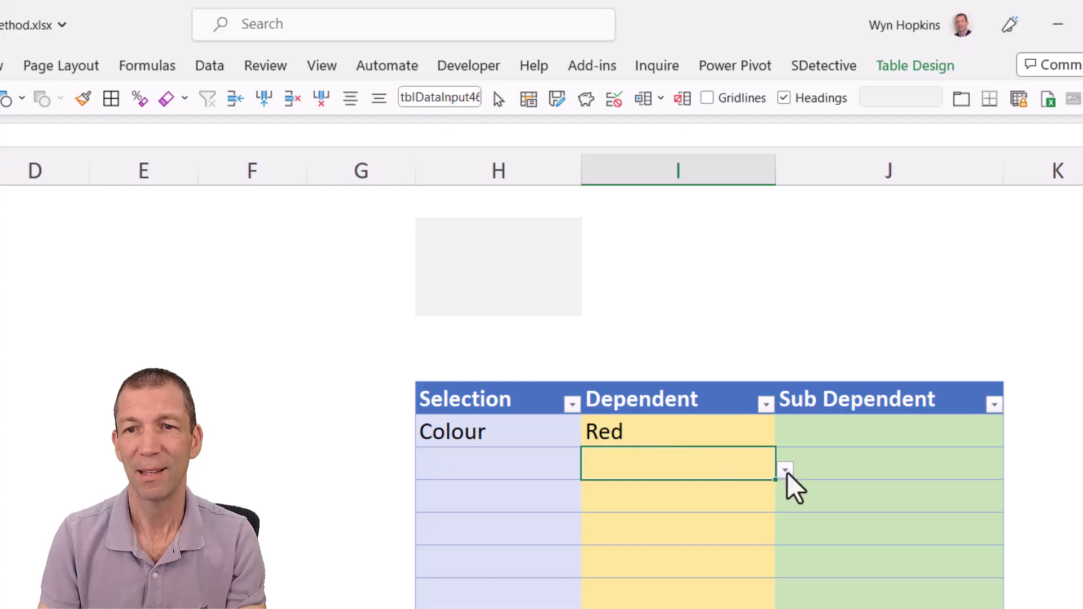
{"action": "left_click", "coordinate": [518, 477]}
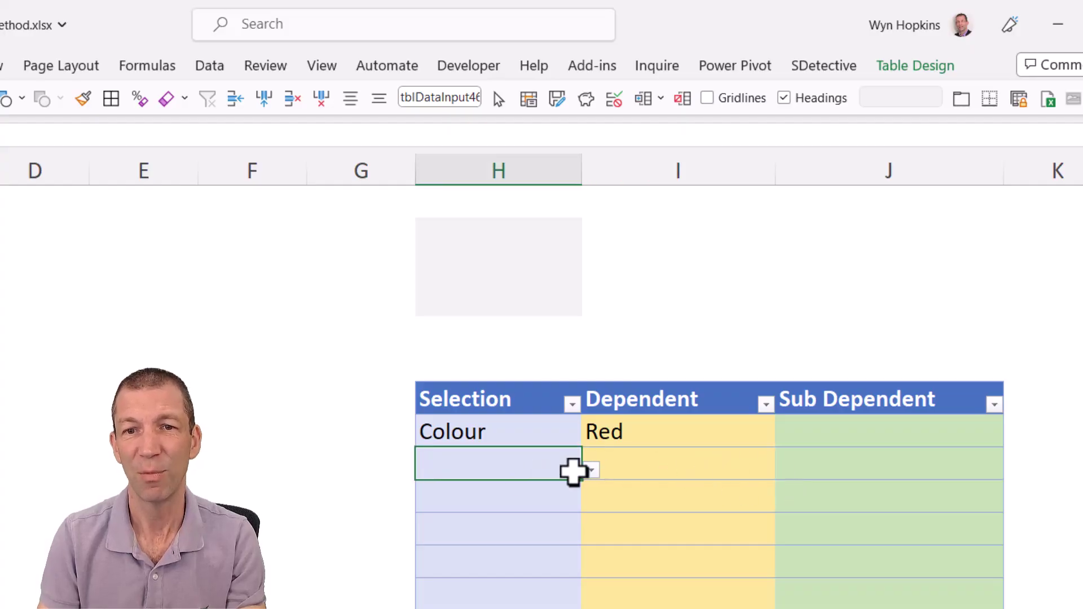
{"action": "left_click", "coordinate": [591, 470]}
{"action": "left_click", "coordinate": [545, 536]}
{"action": "left_click", "coordinate": [684, 466]}
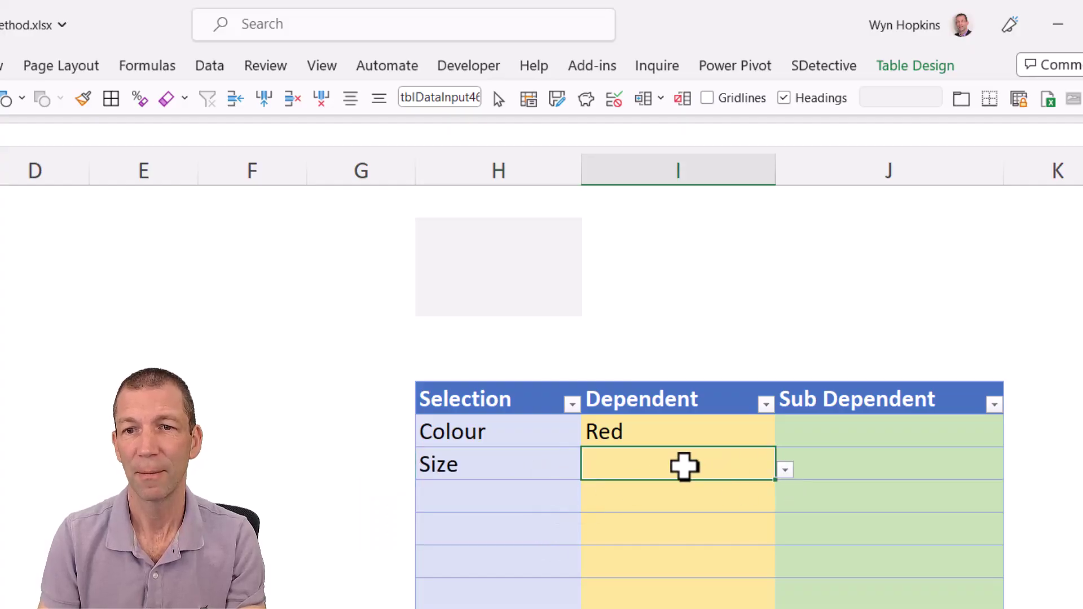
{"action": "left_click", "coordinate": [783, 467]}
{"action": "left_click", "coordinate": [699, 514]}
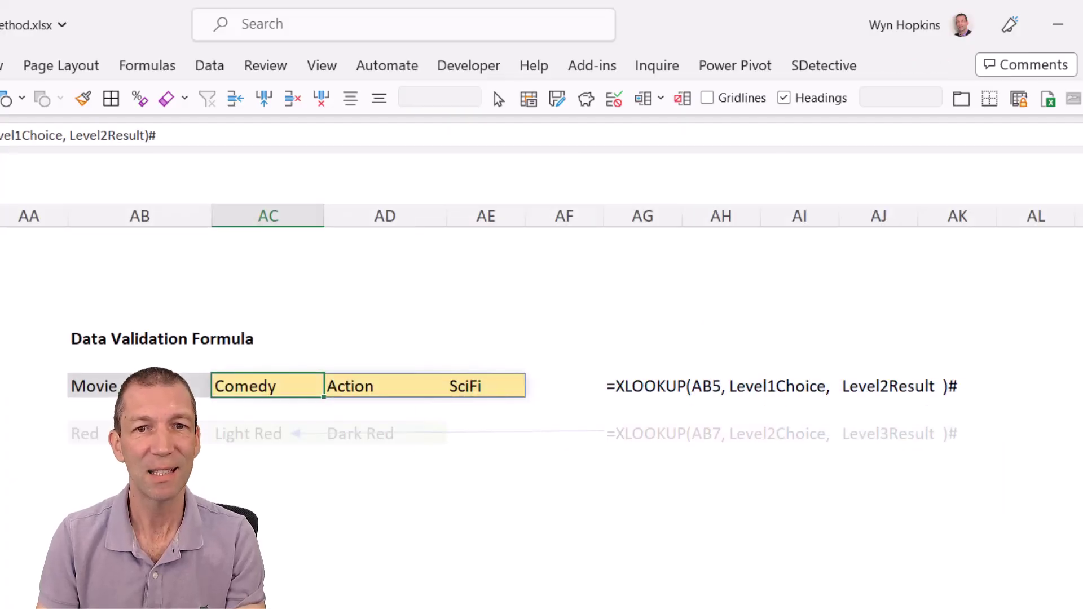
Expand the grouped helper columns Q–X and inspect the Level2Choice UNIQUE formula.
{"action": "scroll", "coordinate": [542, 406], "scroll_direction": "left", "scroll_amount": 10}
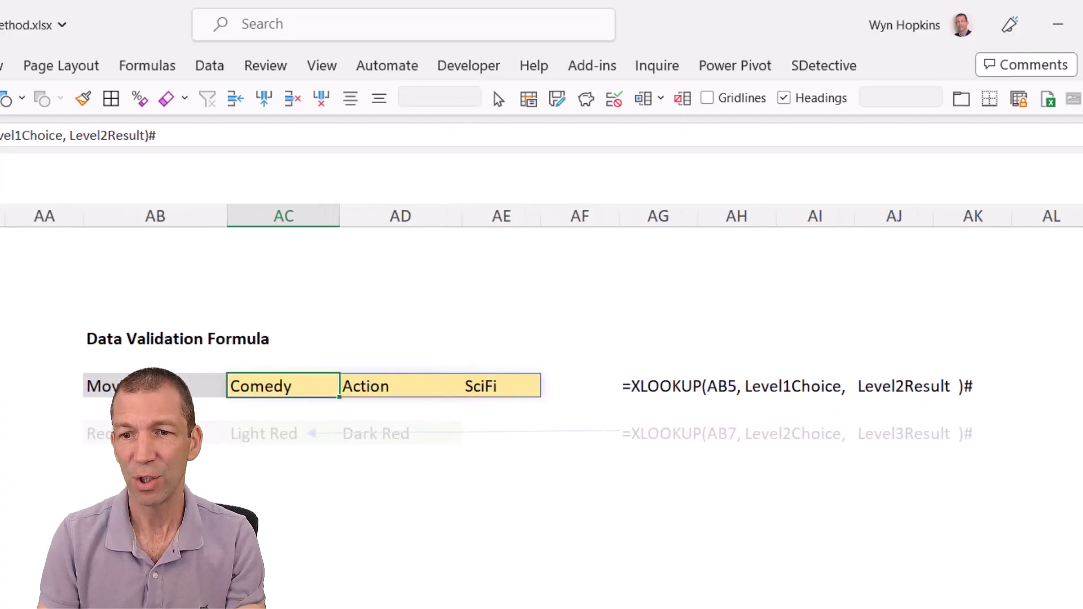
{"action": "scroll", "coordinate": [542, 406], "scroll_direction": "left", "scroll_amount": 3}
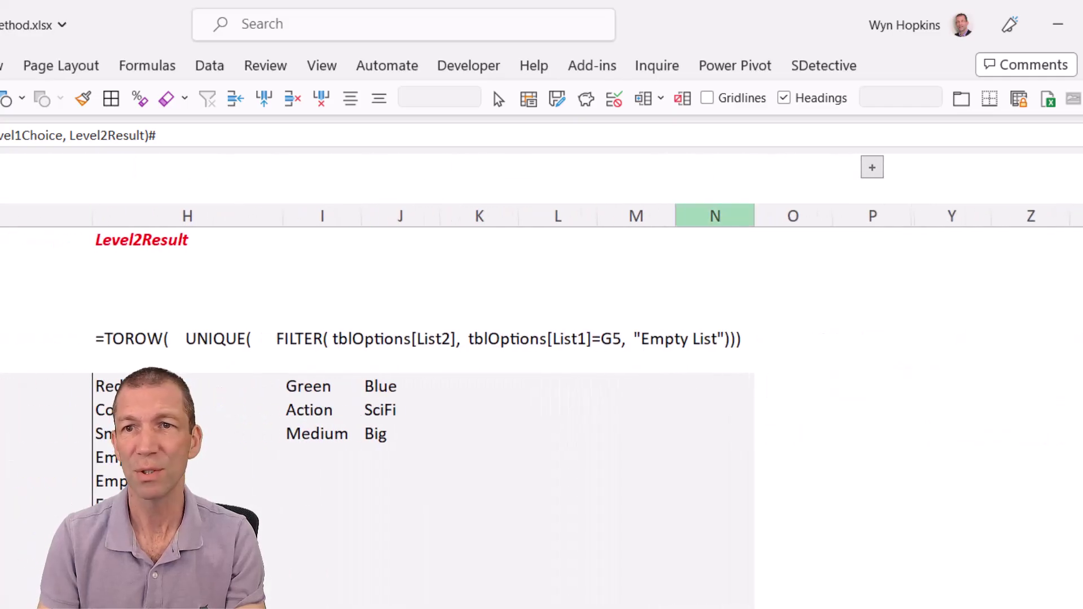
{"action": "left_click", "coordinate": [872, 167]}
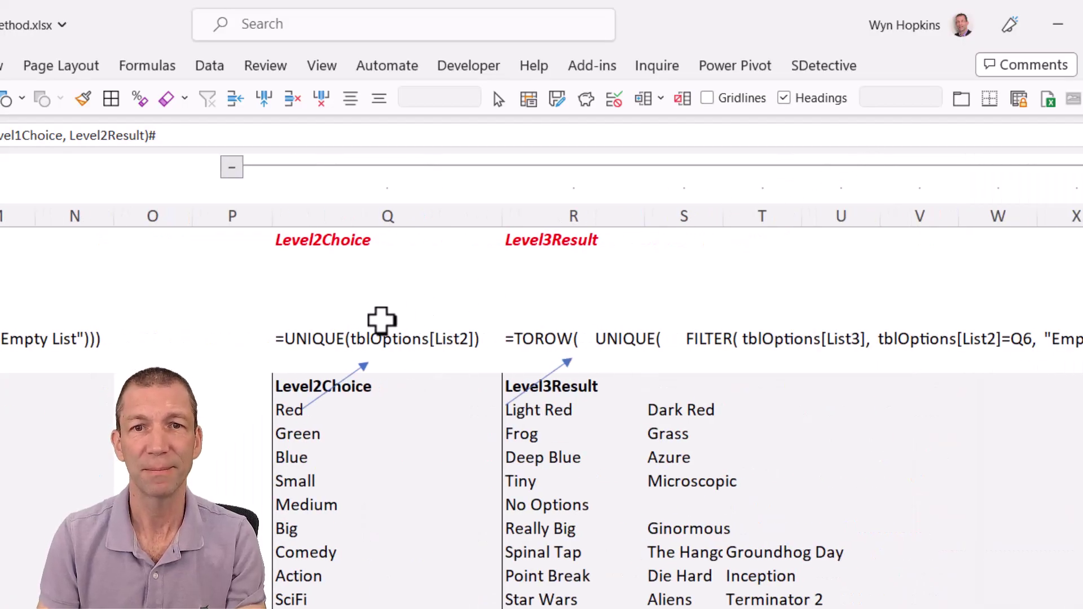
{"action": "left_click", "coordinate": [350, 214]}
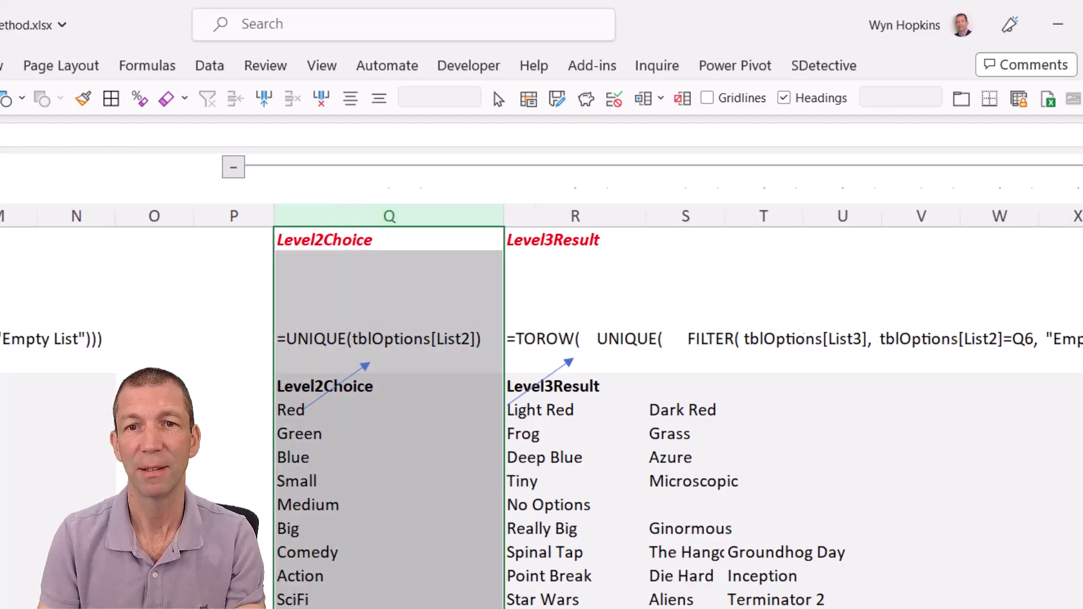
{"action": "scroll", "coordinate": [541, 406], "scroll_direction": "left", "scroll_amount": 5}
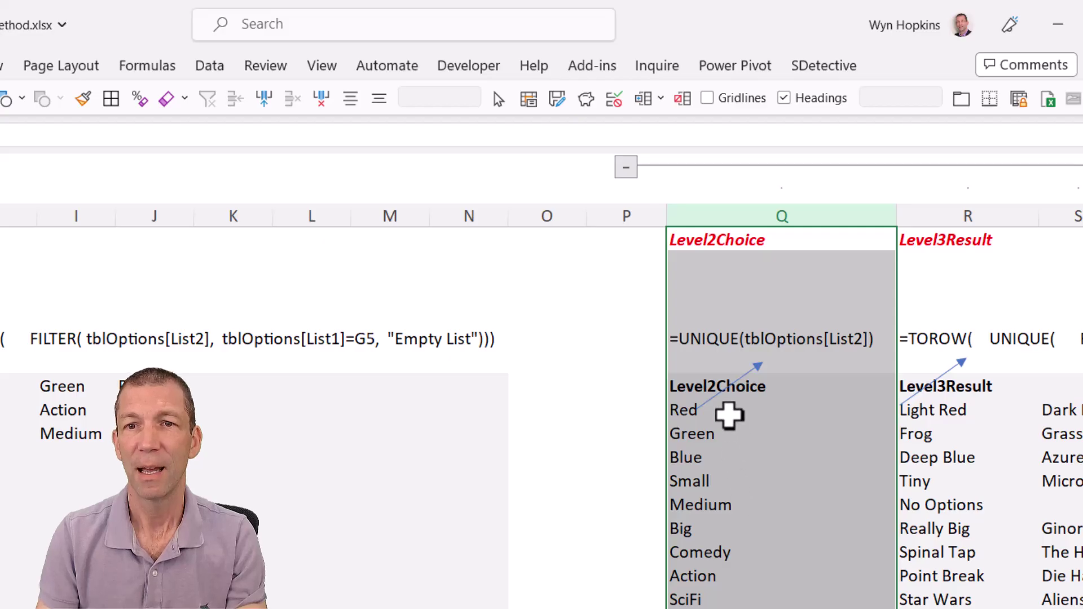
{"action": "left_click", "coordinate": [728, 412]}
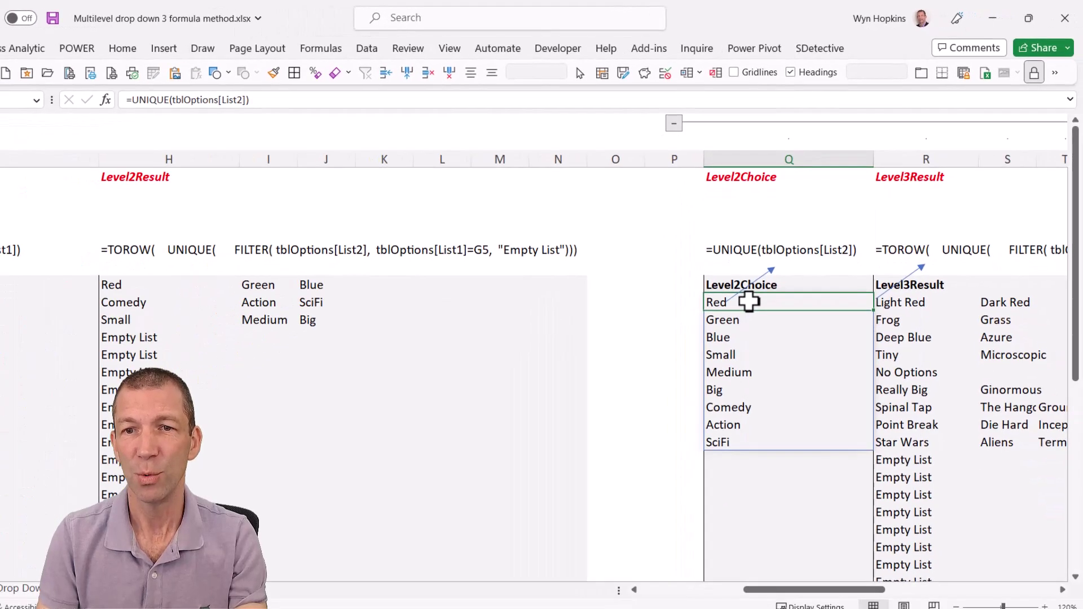
{"action": "key", "text": "F2"}
{"action": "left_click_drag", "start_coordinate": [777, 591], "coordinate": [696, 589]}
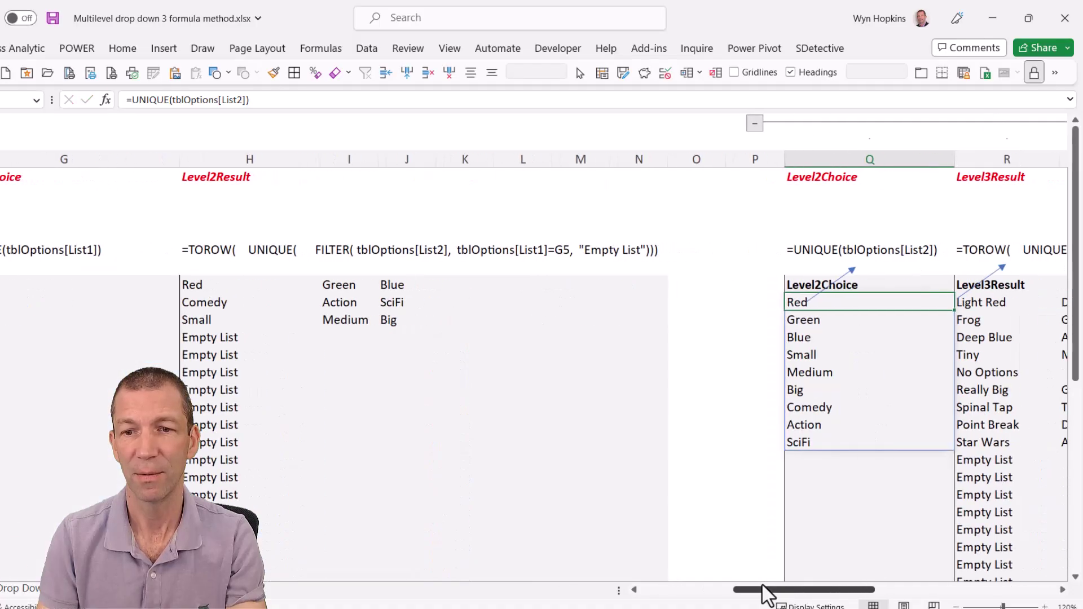
{"action": "left_click_drag", "start_coordinate": [769, 589], "coordinate": [845, 590]}
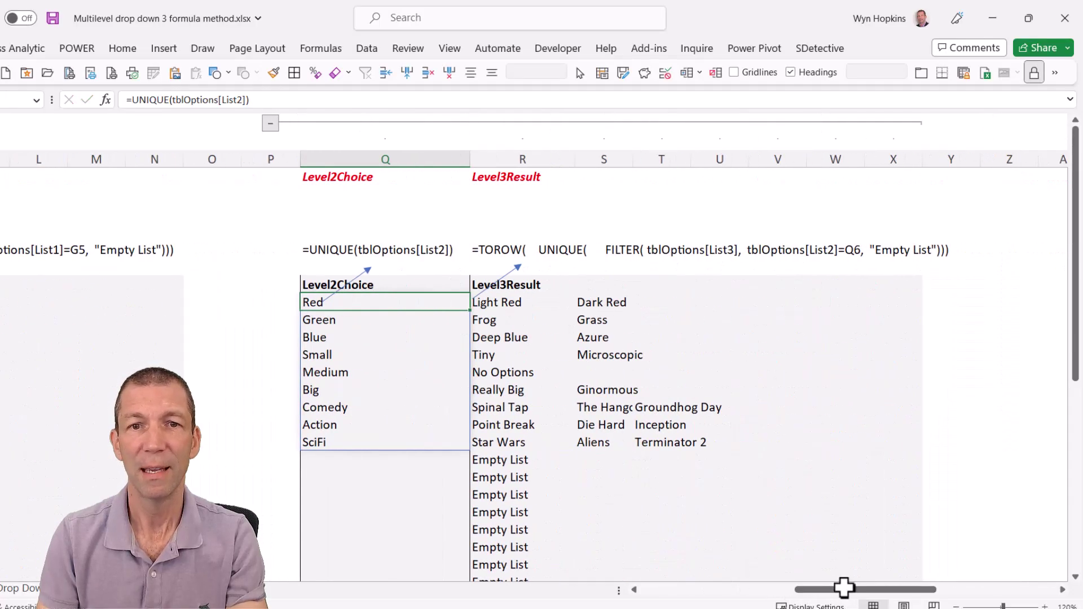
Inspect the Level3Result TOROW formula in R6, then leave it unchanged.
{"action": "left_click", "coordinate": [509, 302]}
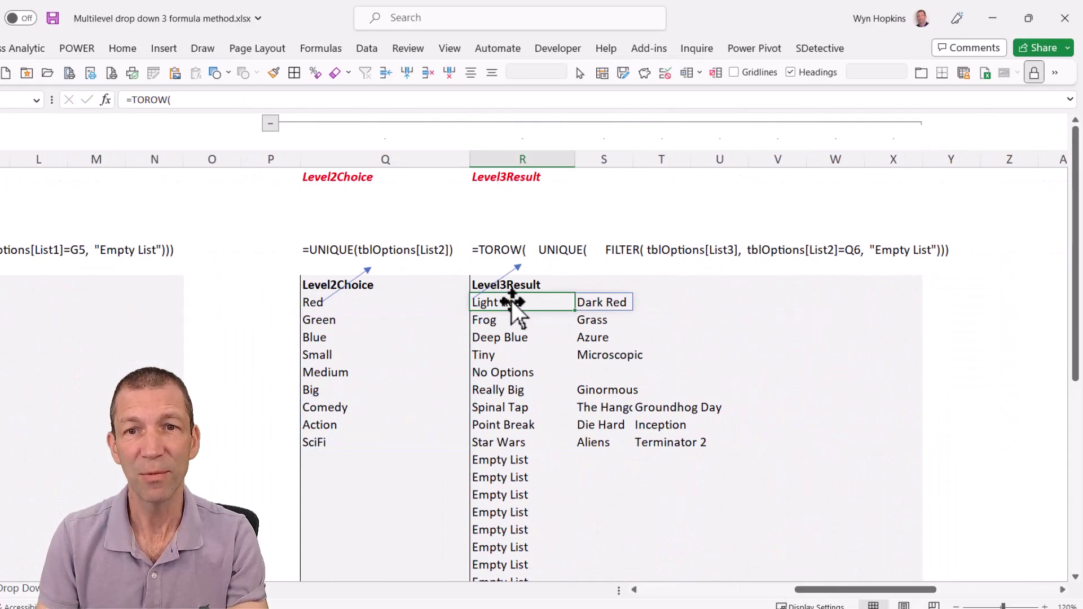
{"action": "double_click", "coordinate": [509, 302]}
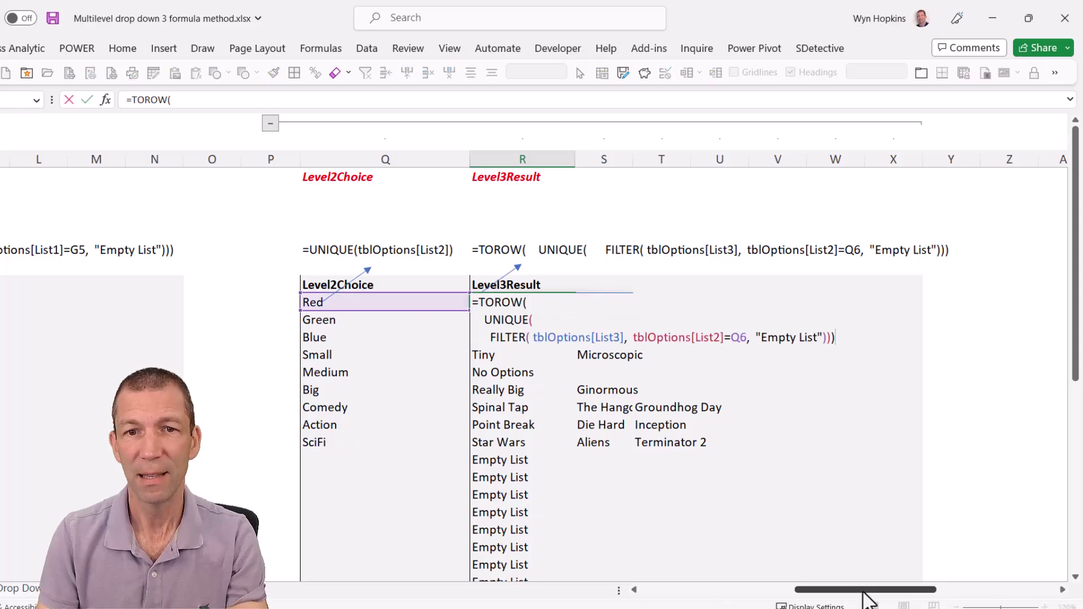
{"action": "left_click_drag", "start_coordinate": [864, 592], "coordinate": [743, 593]}
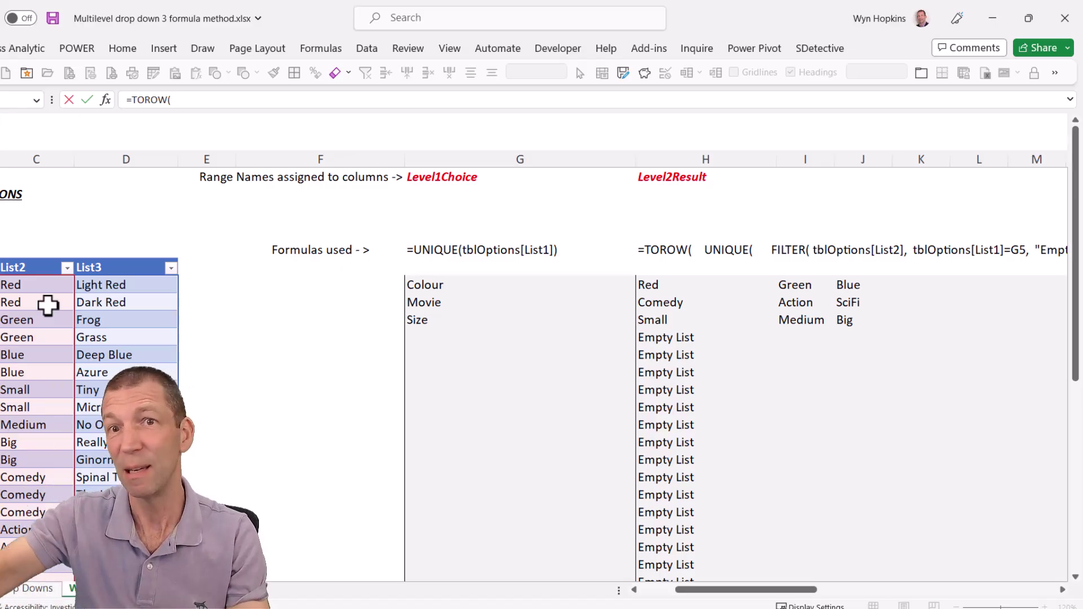
{"action": "key", "text": "ctrl+BackSpace"}
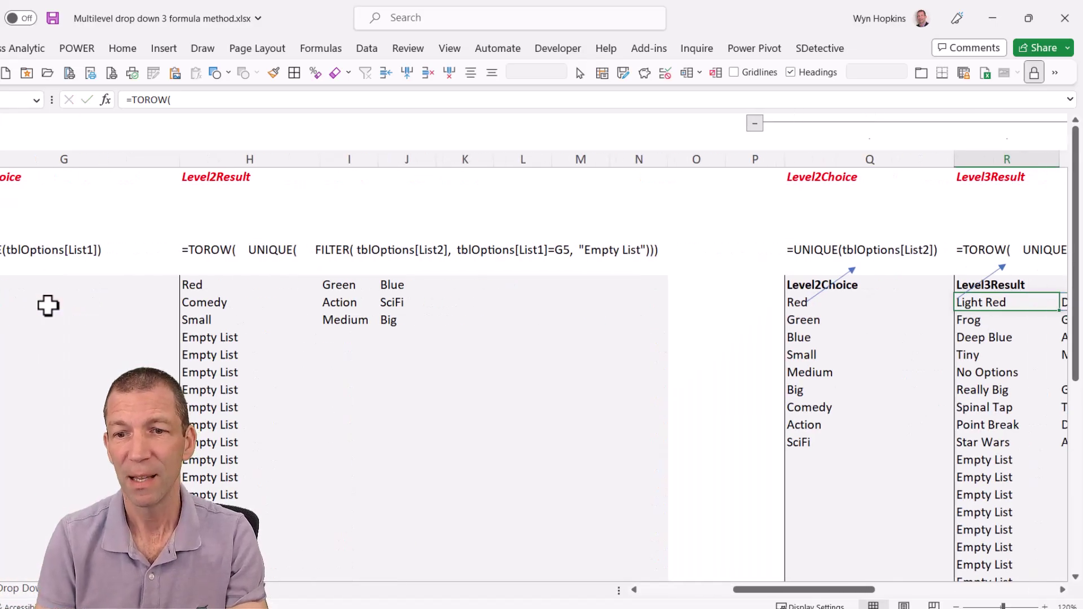
{"action": "left_click_drag", "start_coordinate": [772, 590], "coordinate": [909, 563]}
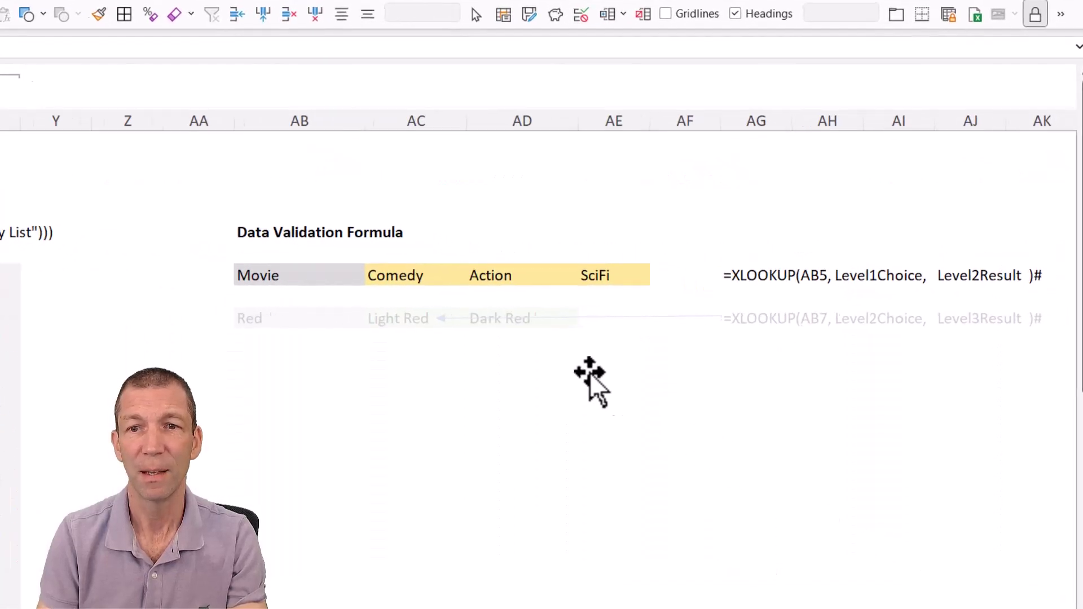
Review the XLOOKUP spill formulas in AC7 and AC5 without changing them.
{"action": "left_click", "coordinate": [529, 322]}
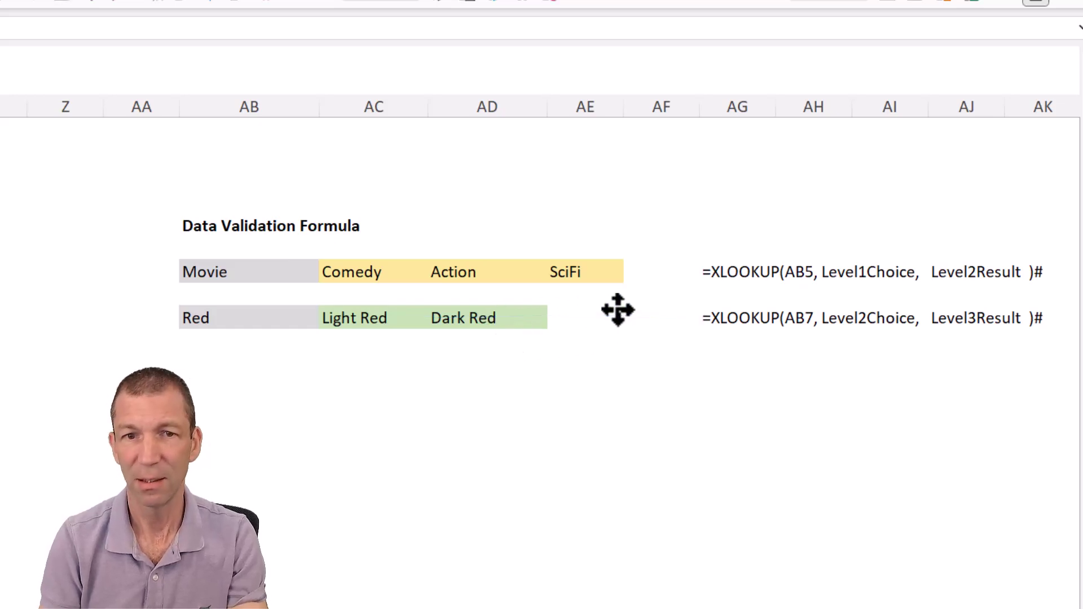
{"action": "left_click", "coordinate": [404, 320]}
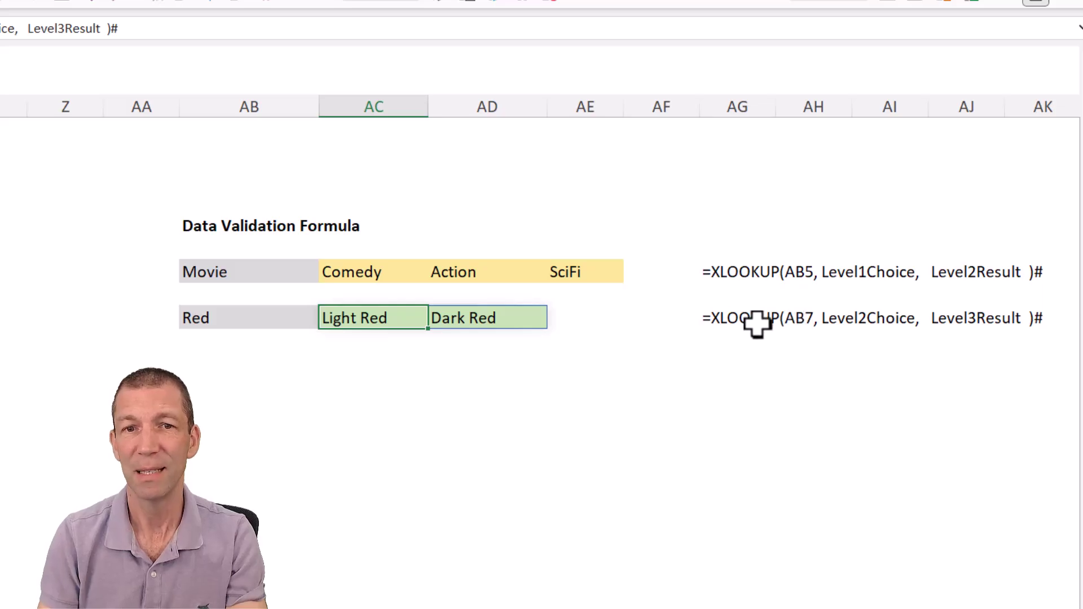
{"action": "key", "text": "F2"}
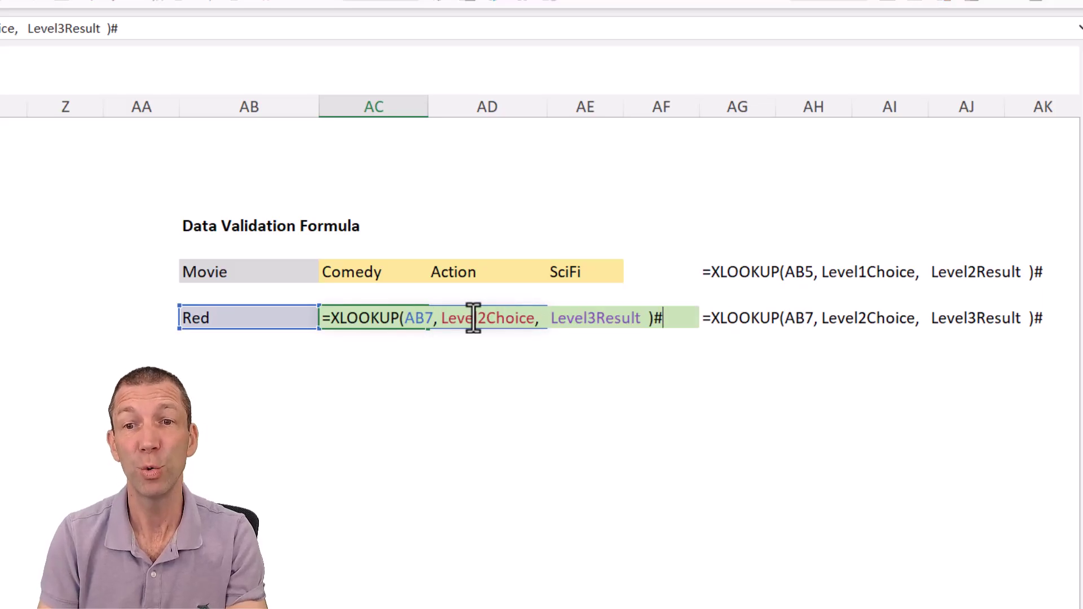
{"action": "key", "text": "Escape"}
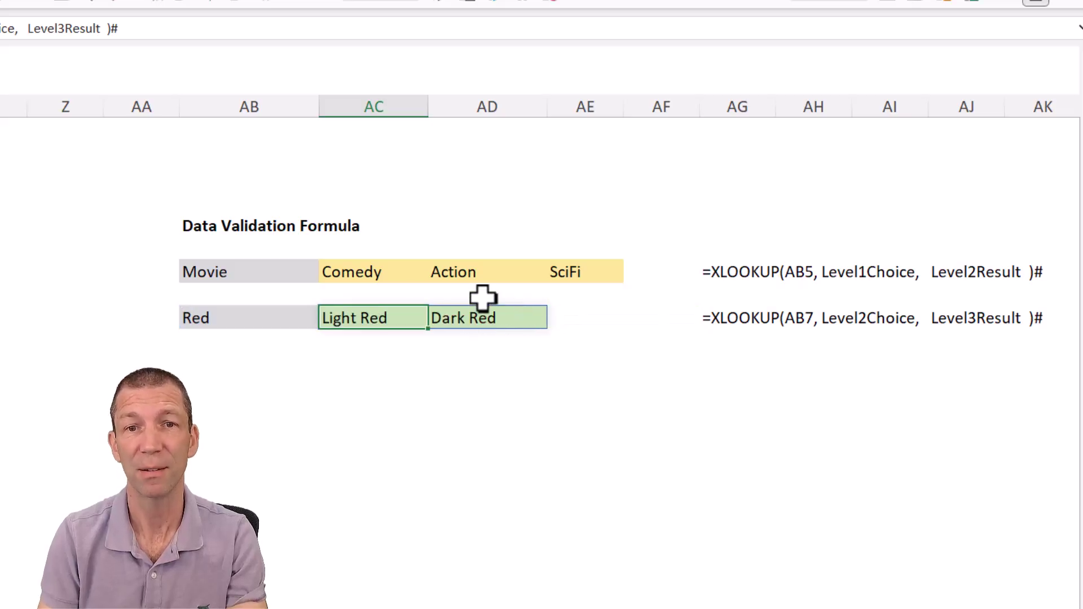
{"action": "left_click", "coordinate": [350, 273]}
{"action": "key", "text": "F2"}
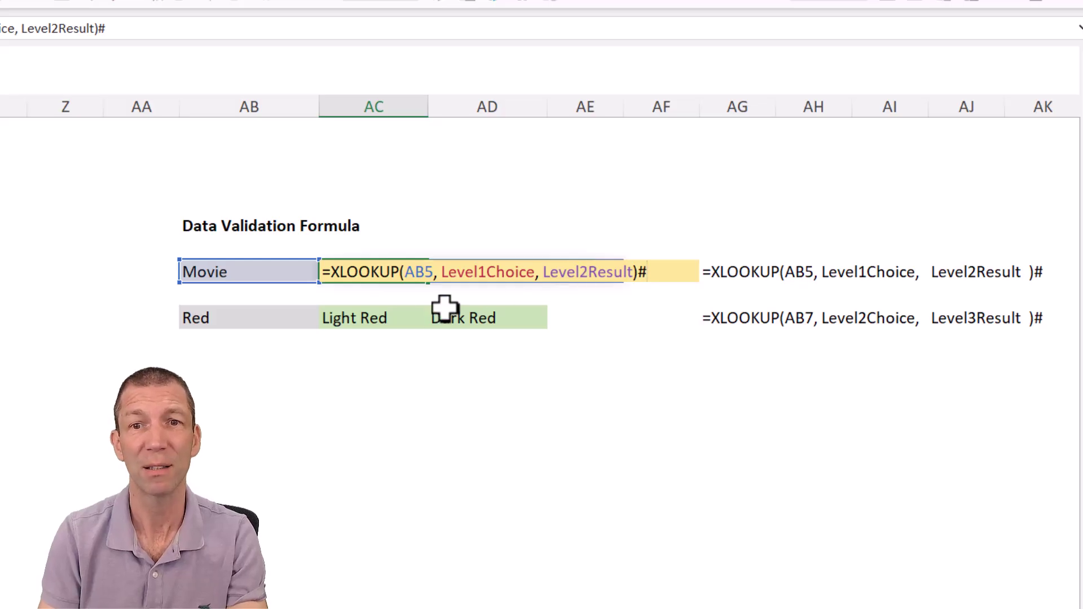
{"action": "key", "text": "Escape"}
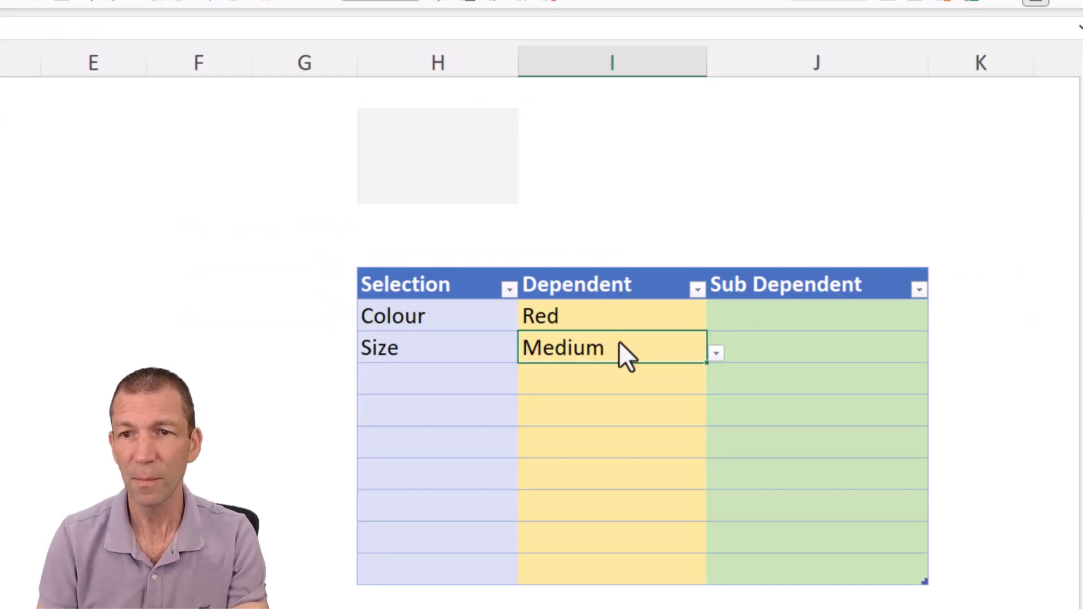
Give the Sub Dependent column list validation, pasting the copied XLOOKUP formula as source.
{"action": "left_click", "coordinate": [800, 273]}
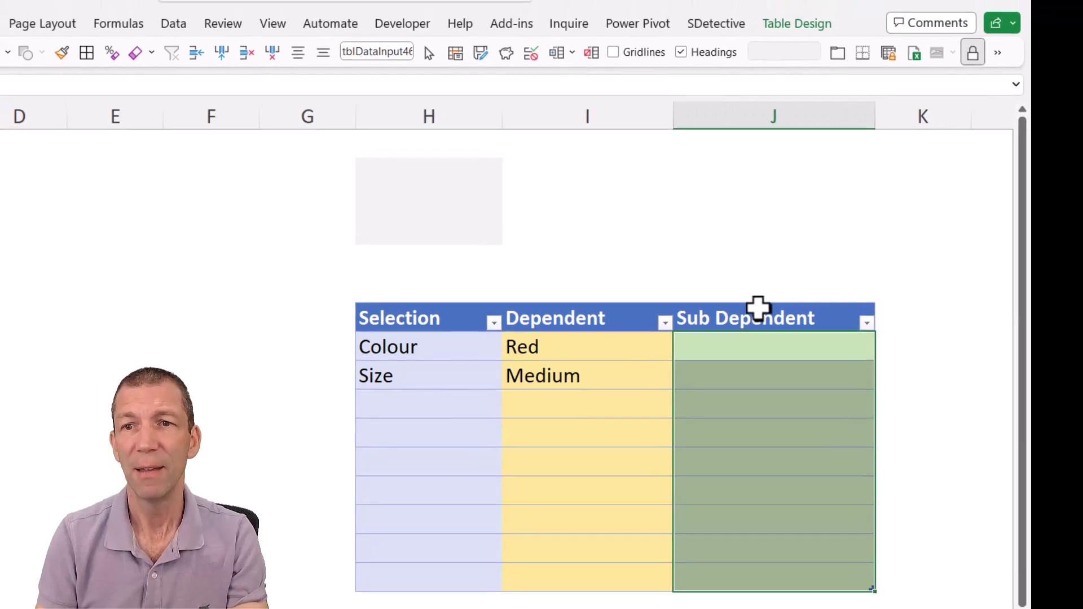
{"action": "left_click", "coordinate": [174, 30]}
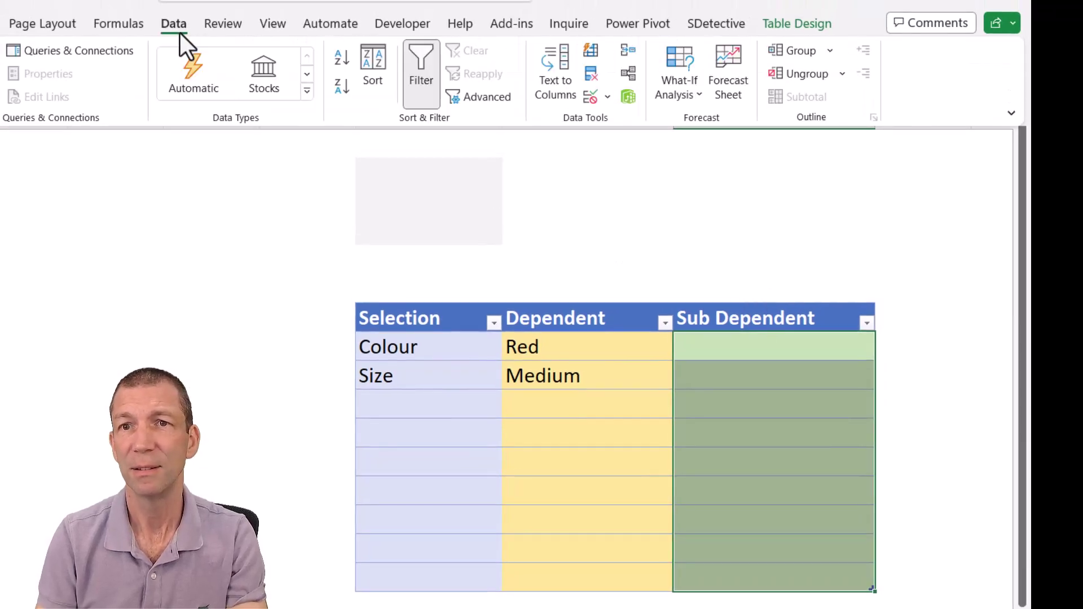
{"action": "left_click", "coordinate": [589, 104]}
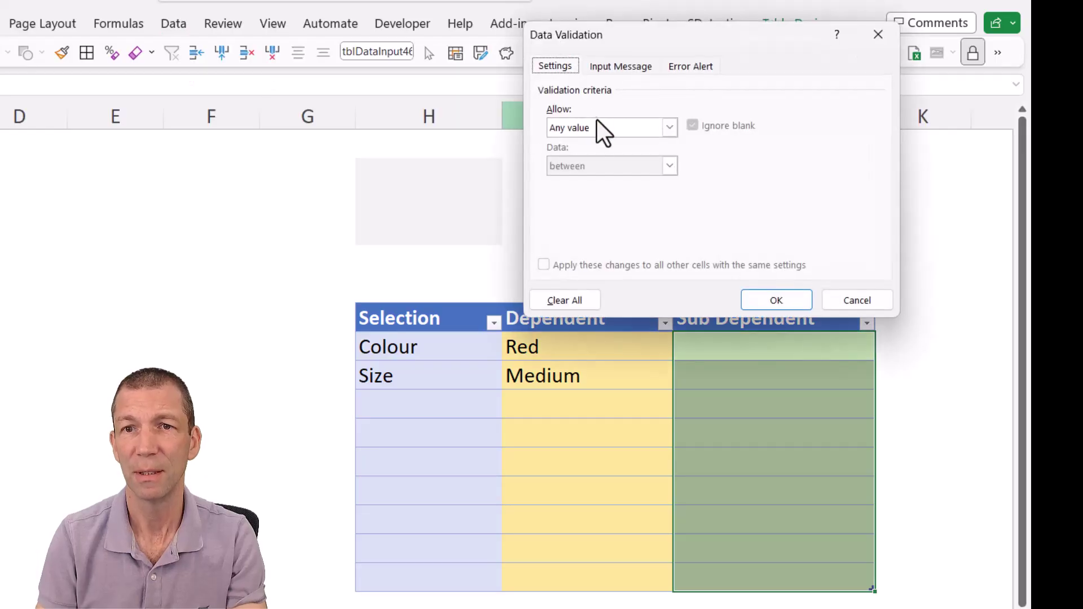
{"action": "left_click", "coordinate": [603, 131]}
{"action": "left_click", "coordinate": [594, 181]}
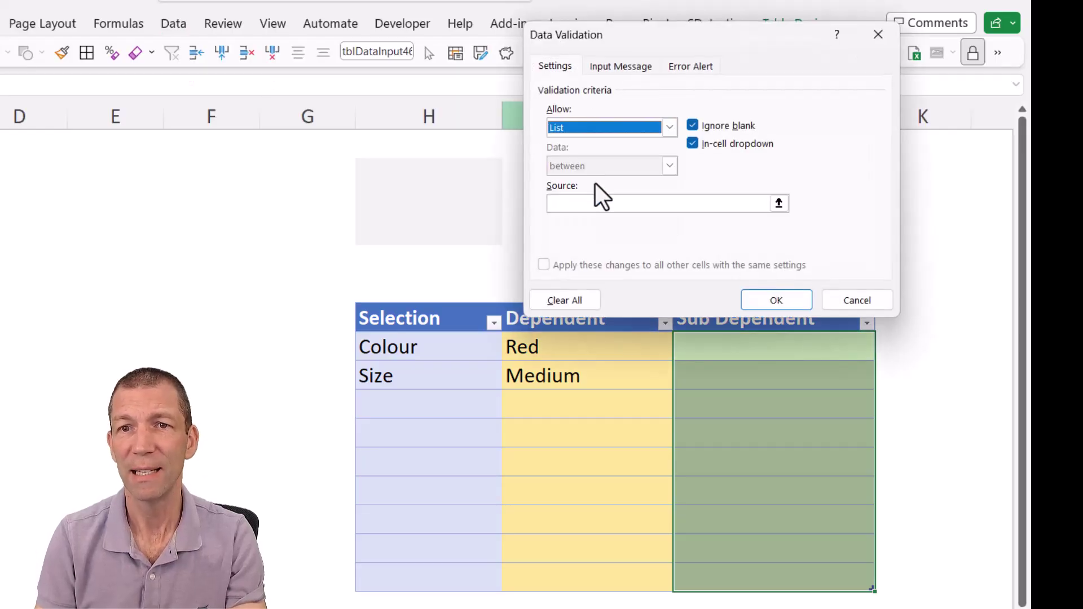
{"action": "left_click", "coordinate": [596, 205]}
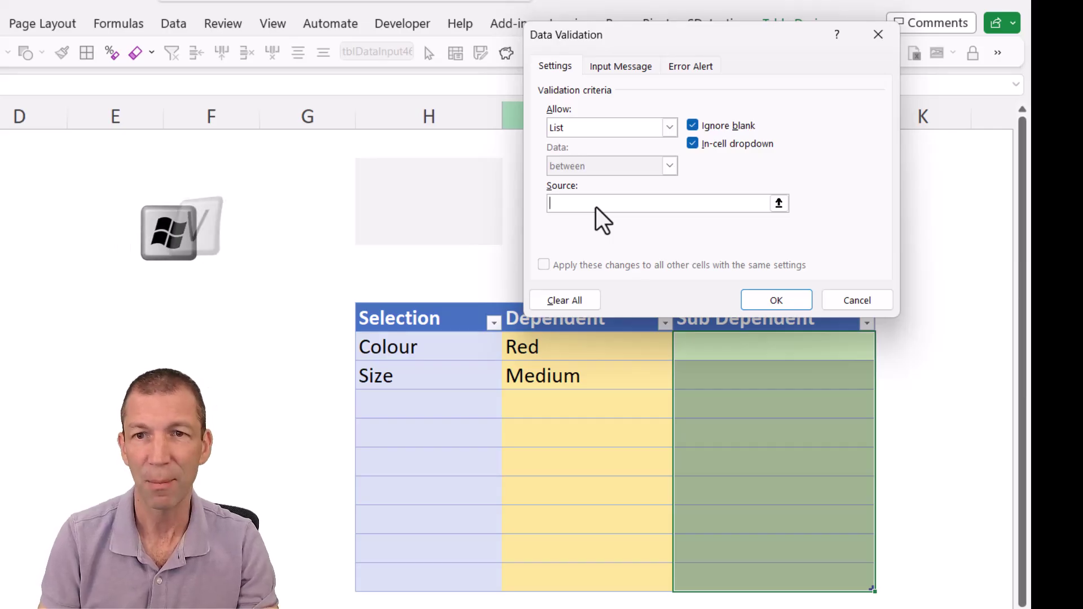
{"action": "key", "text": "super+v"}
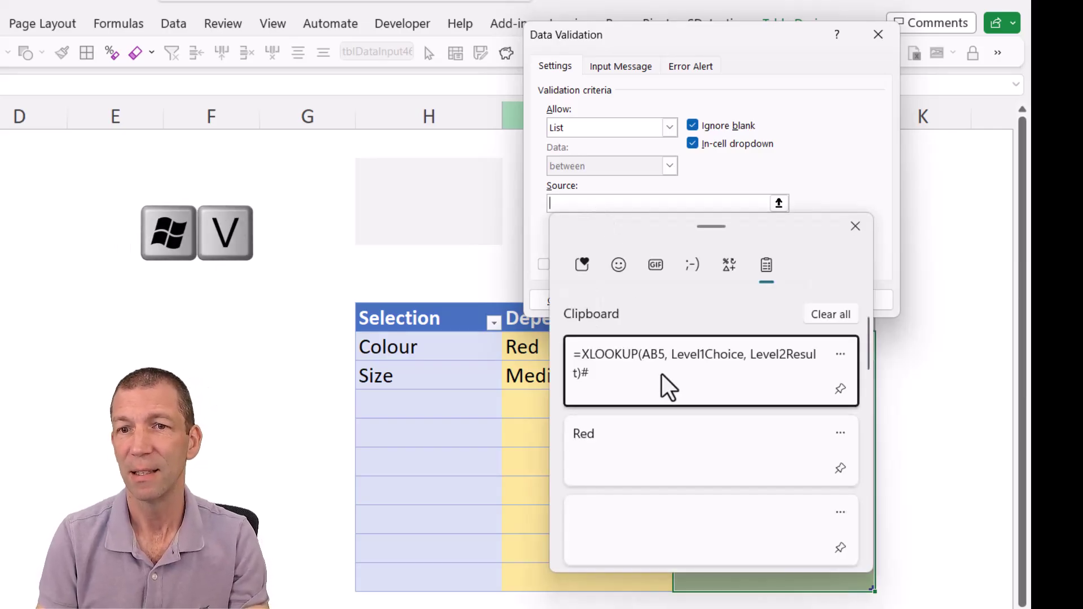
{"action": "left_click", "coordinate": [661, 374]}
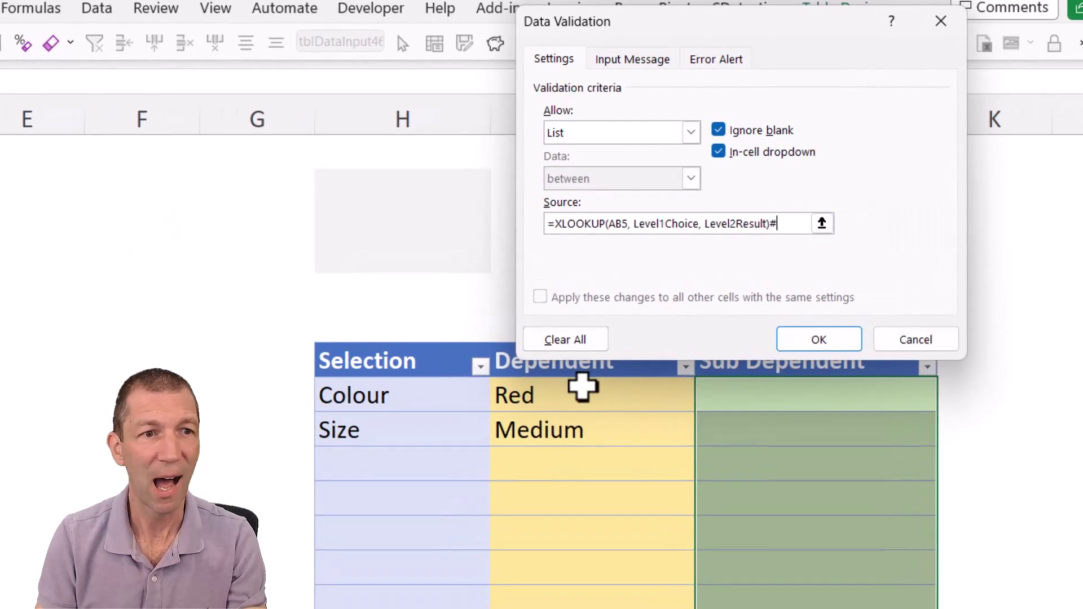
Edit the source to =XLOOKUP(I8, Level2Choice, Level3Result)# and apply the validation.
{"action": "left_click_drag", "start_coordinate": [608, 224], "coordinate": [628, 223]}
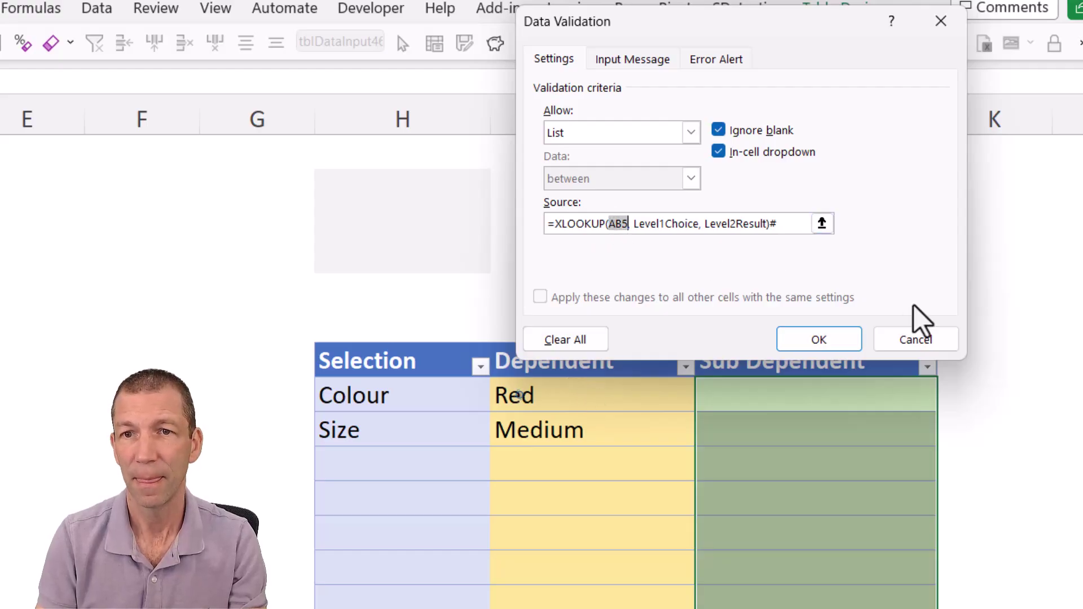
{"action": "type", "text": "I8"}
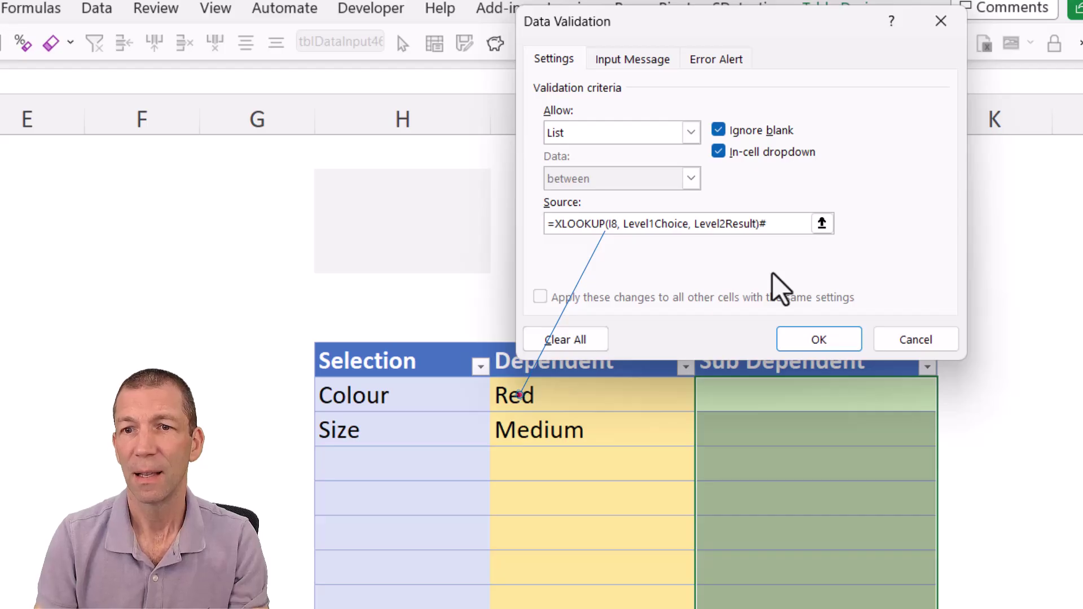
{"action": "left_click", "coordinate": [654, 224]}
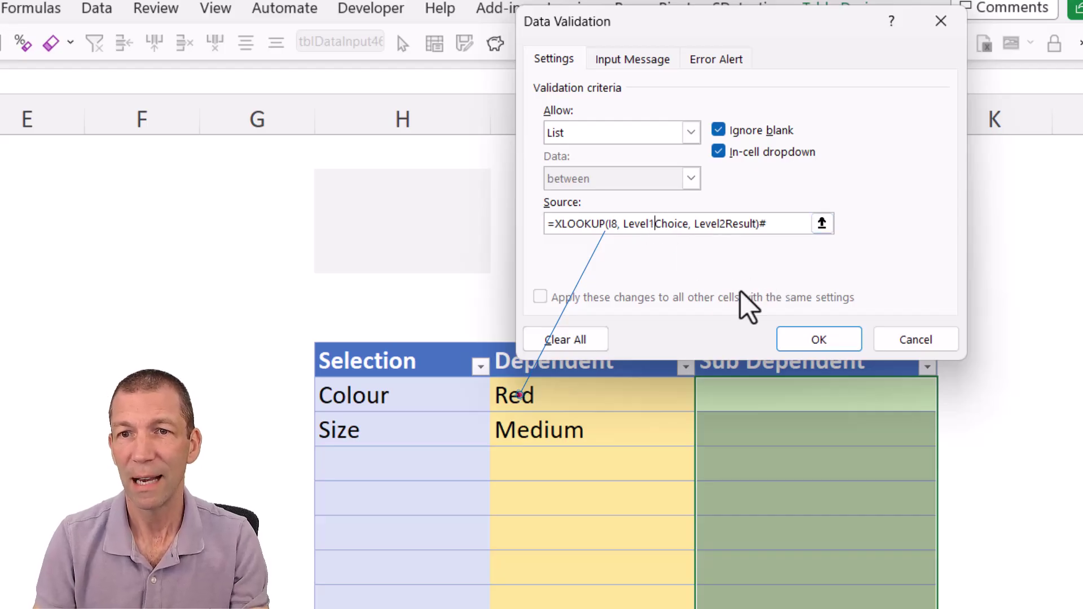
{"action": "key", "text": "BackSpace"}
{"action": "type", "text": "2"}
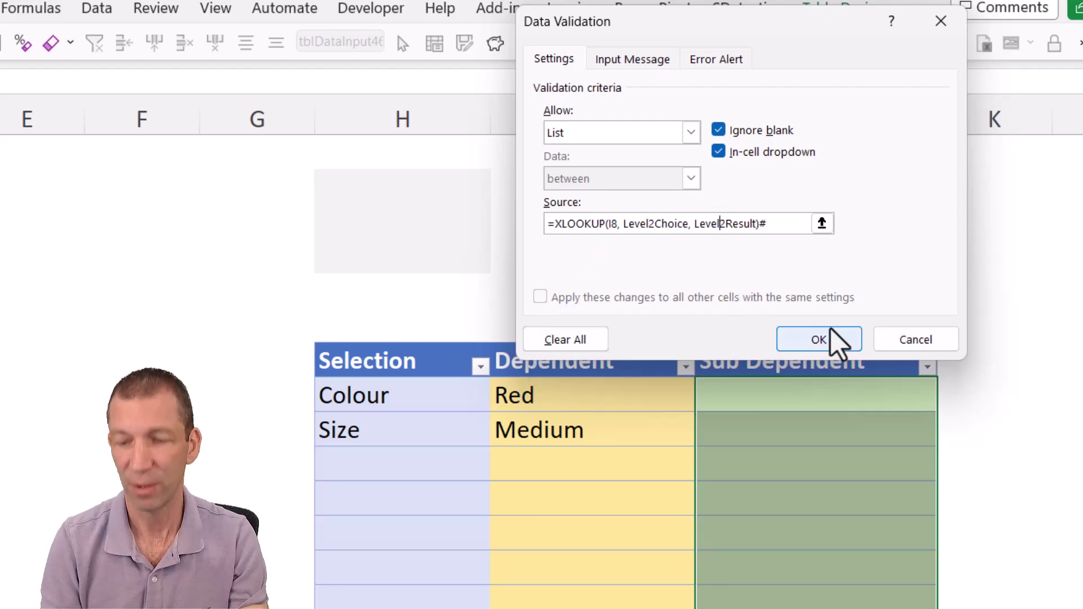
{"action": "key", "text": "BackSpace"}
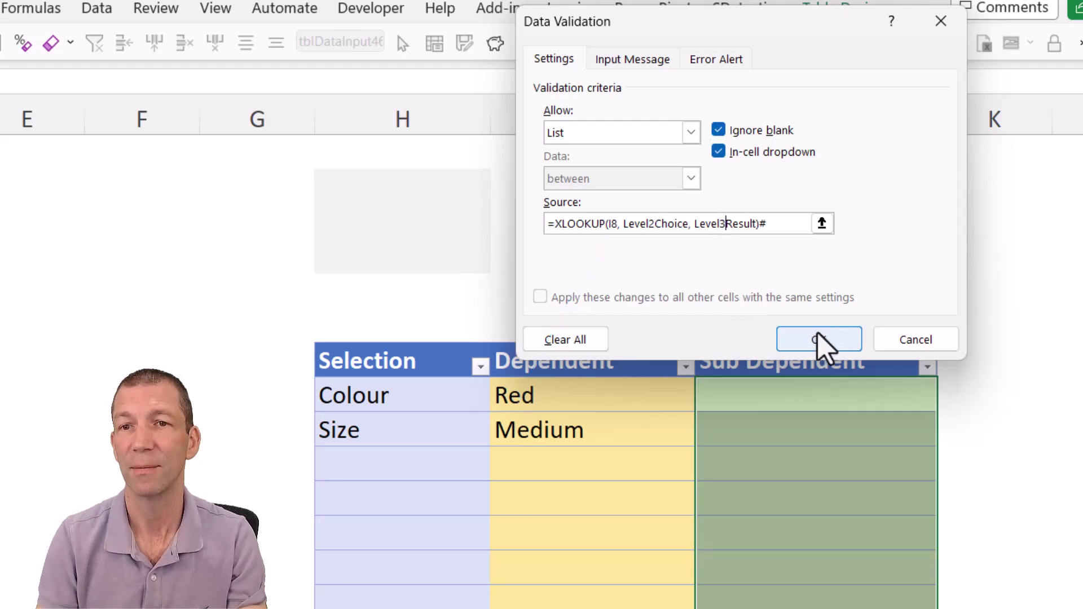
{"action": "left_click", "coordinate": [813, 335]}
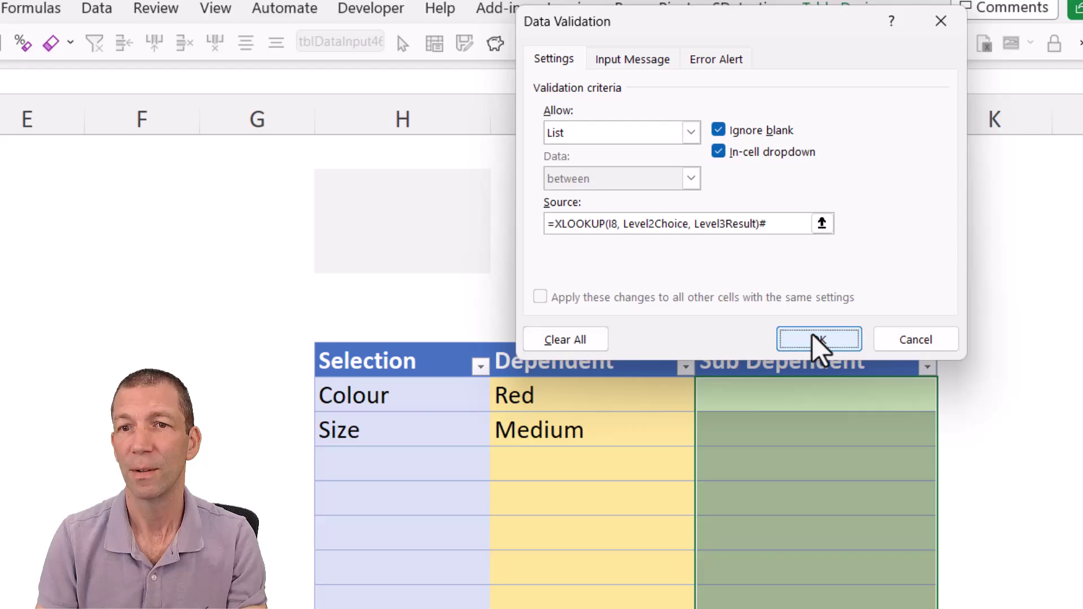
Set row 1's Sub Dependent to Light Red and change row 2 to Size / Big / Ginormous.
{"action": "left_click", "coordinate": [948, 402]}
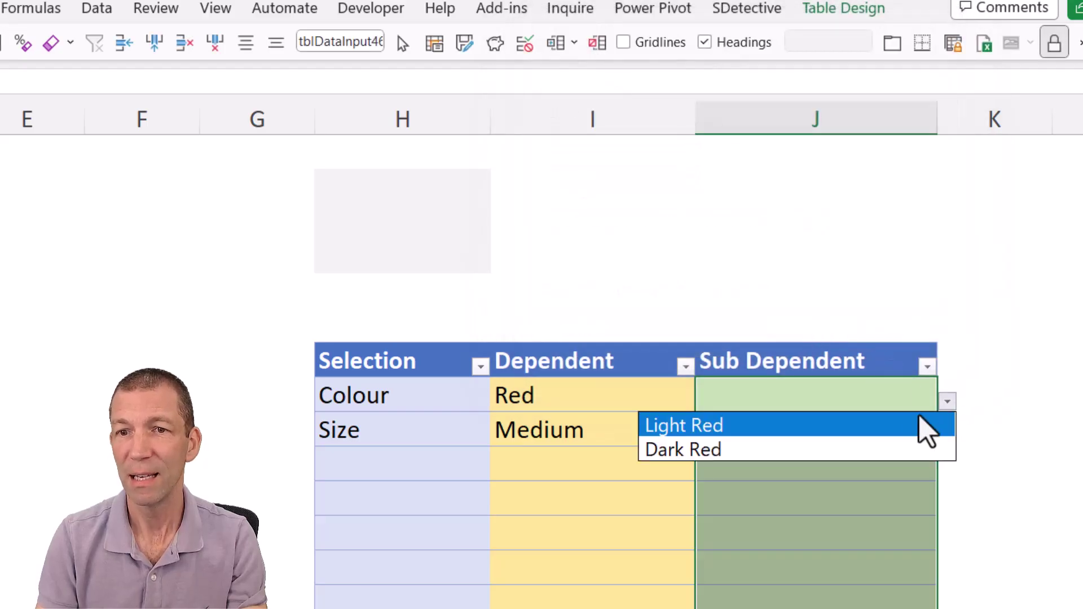
{"action": "left_click", "coordinate": [873, 427]}
{"action": "left_click", "coordinate": [873, 424]}
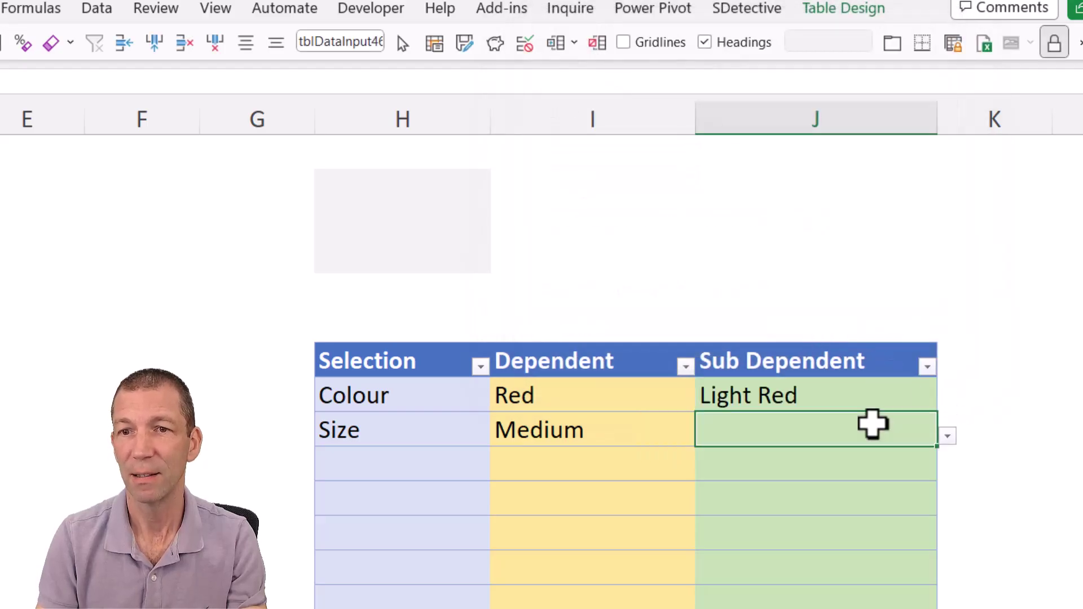
{"action": "left_click", "coordinate": [947, 436]}
{"action": "left_click", "coordinate": [882, 461]}
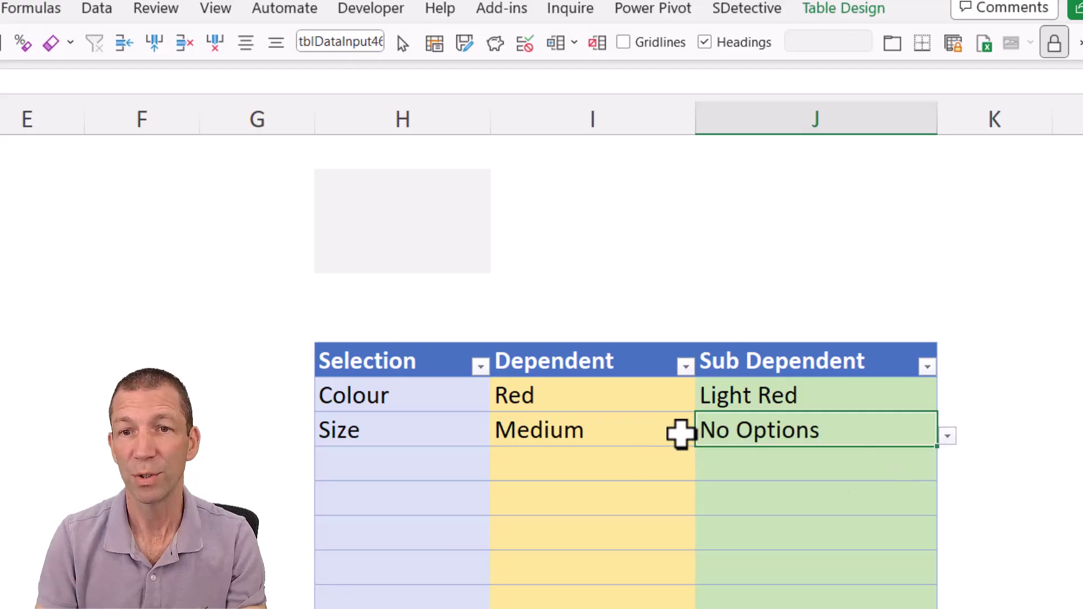
{"action": "left_click", "coordinate": [682, 430]}
{"action": "left_click", "coordinate": [705, 436]}
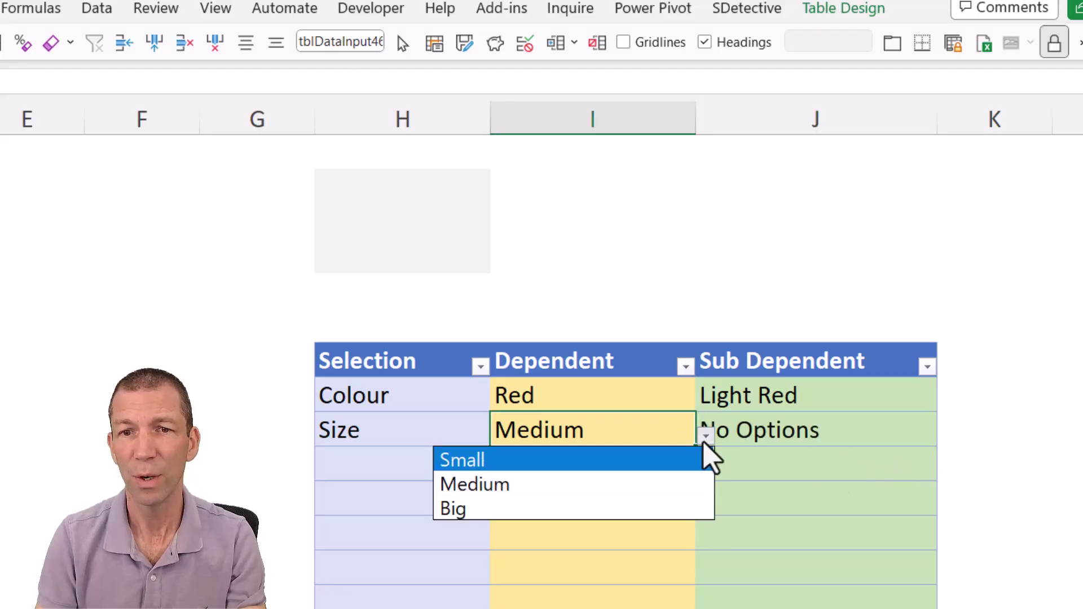
{"action": "left_click", "coordinate": [694, 510]}
{"action": "left_click", "coordinate": [860, 431]}
{"action": "left_click", "coordinate": [948, 436]}
{"action": "left_click", "coordinate": [882, 479]}
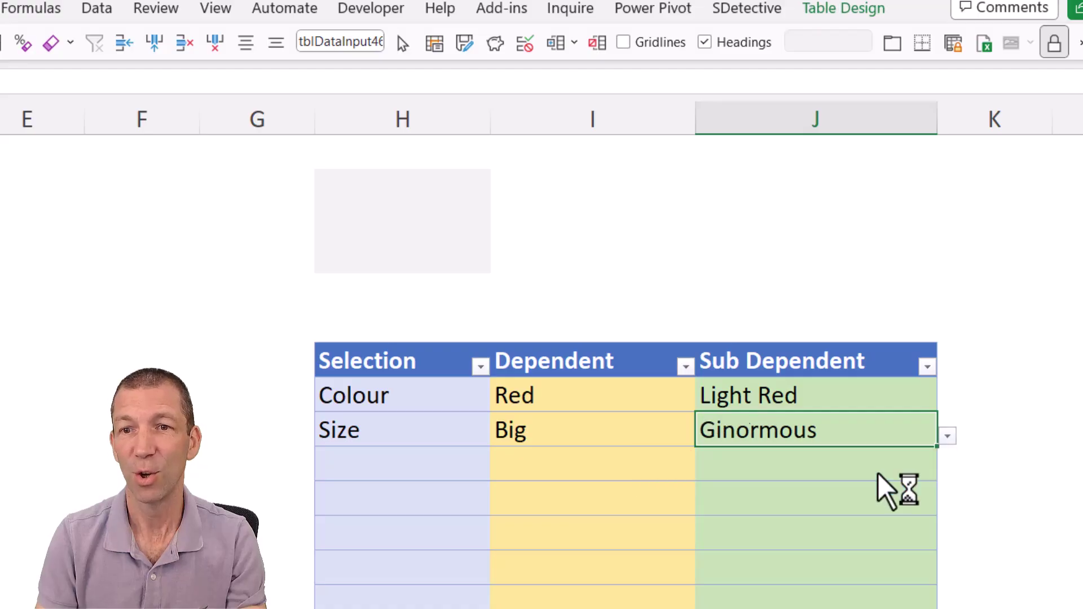
Fill row 3 with Movie / SciFi / Aliens from the drop-downs.
{"action": "left_click", "coordinate": [346, 466]}
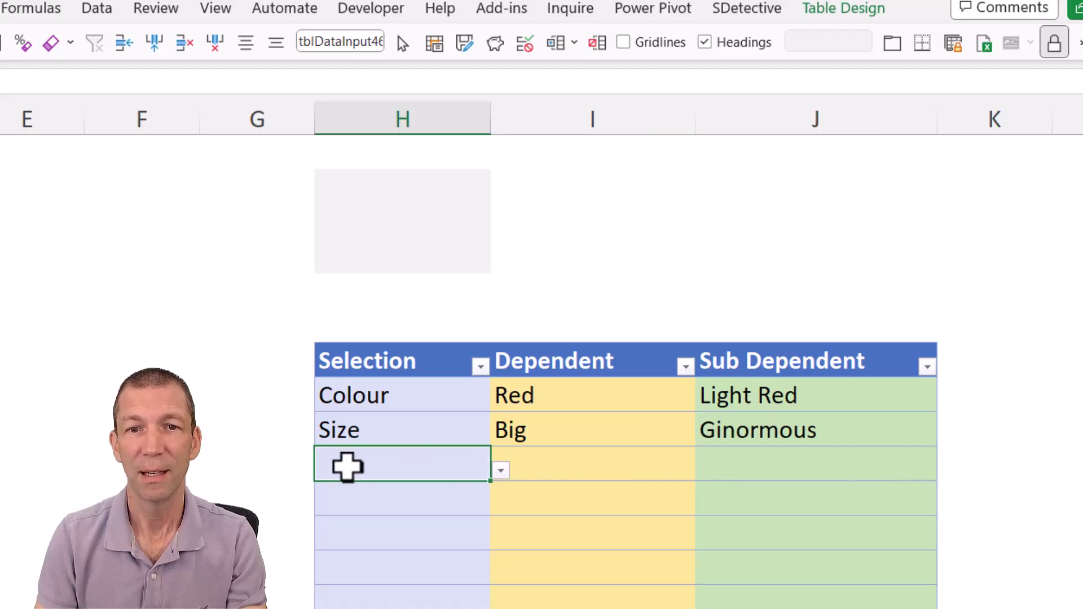
{"action": "left_click", "coordinate": [501, 471]}
{"action": "left_click", "coordinate": [451, 517]}
{"action": "left_click", "coordinate": [608, 465]}
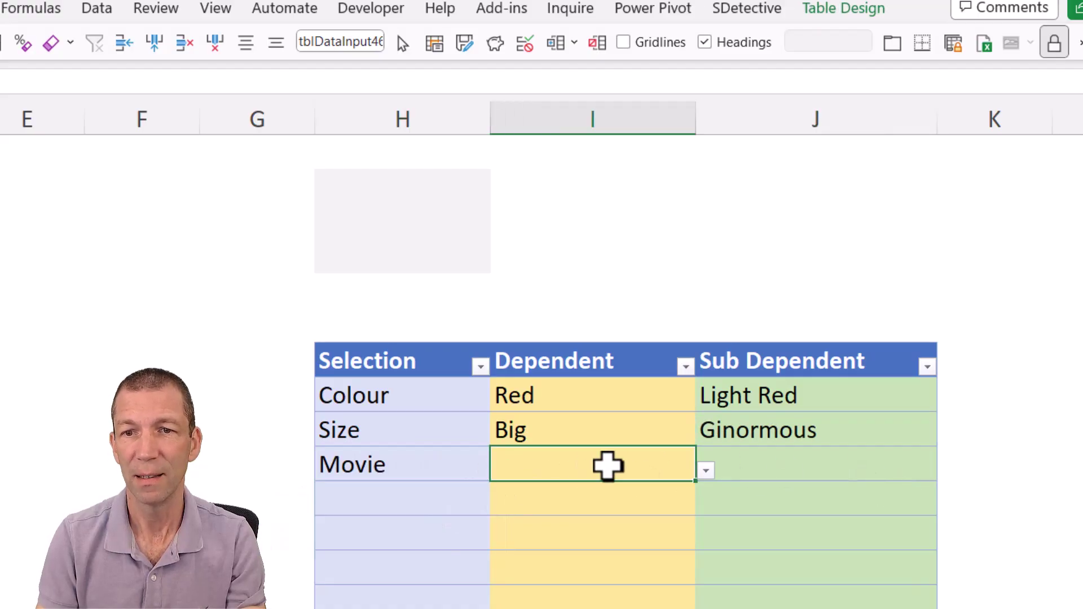
{"action": "left_click", "coordinate": [706, 471]}
{"action": "left_click", "coordinate": [621, 542]}
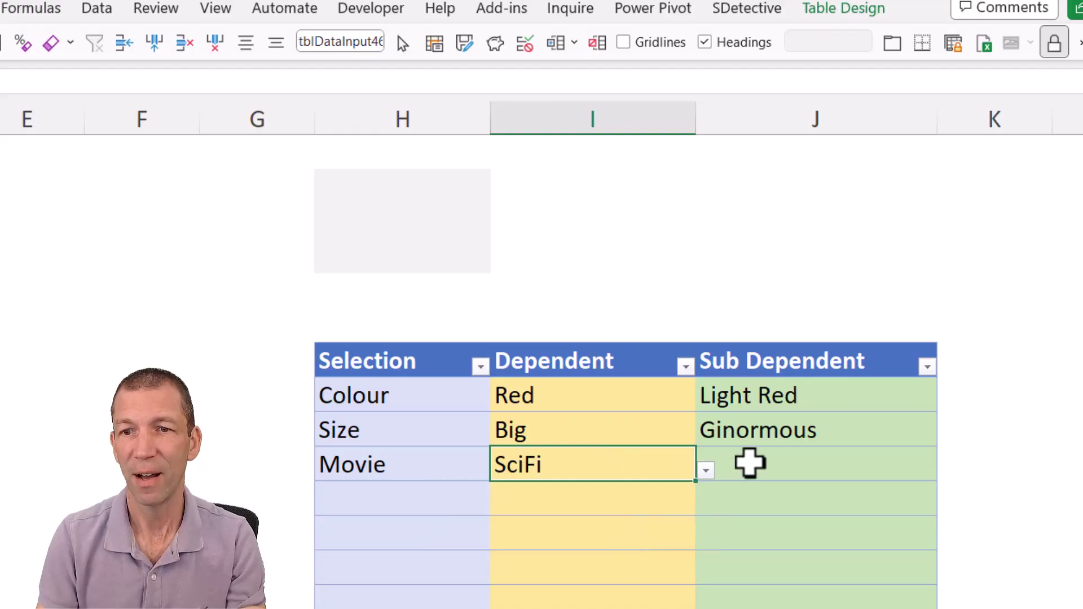
{"action": "left_click", "coordinate": [773, 464]}
{"action": "left_click", "coordinate": [948, 471]}
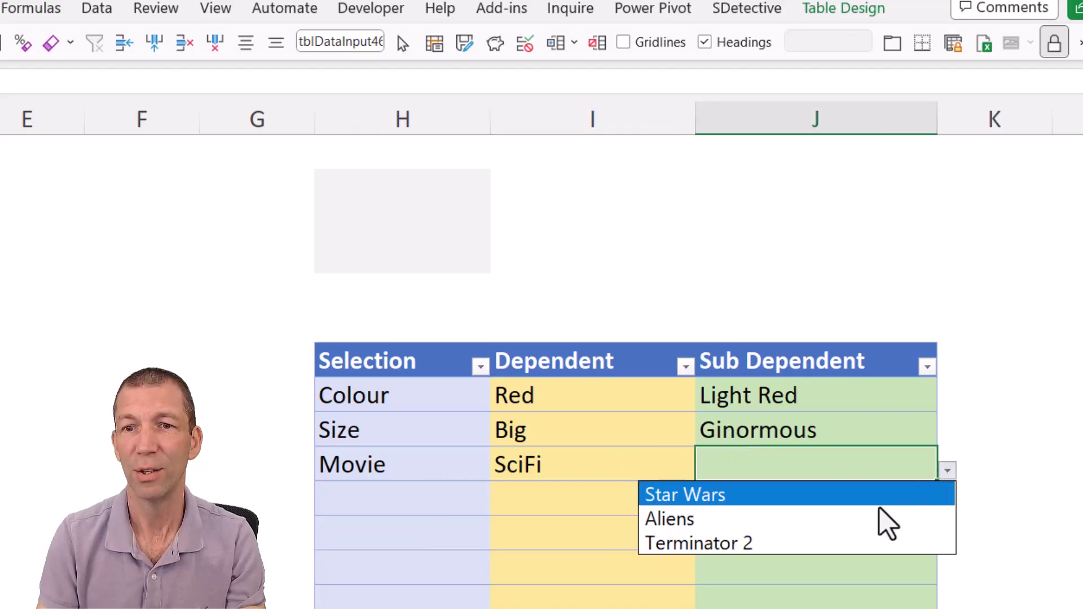
{"action": "left_click", "coordinate": [854, 519]}
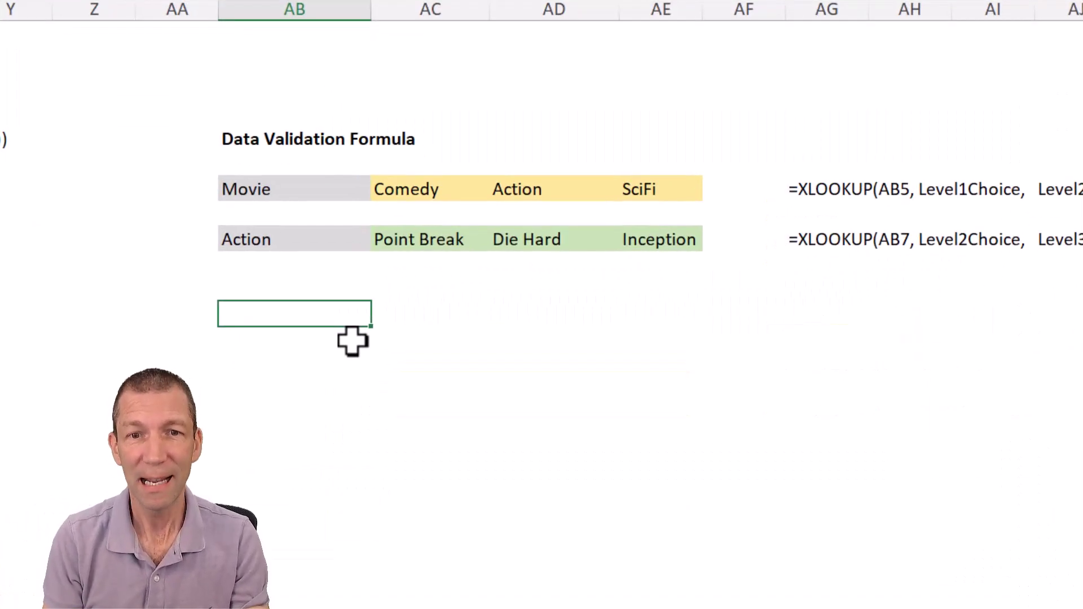
Enter Die Hard in cell AB9.
{"action": "key", "text": "Up"}
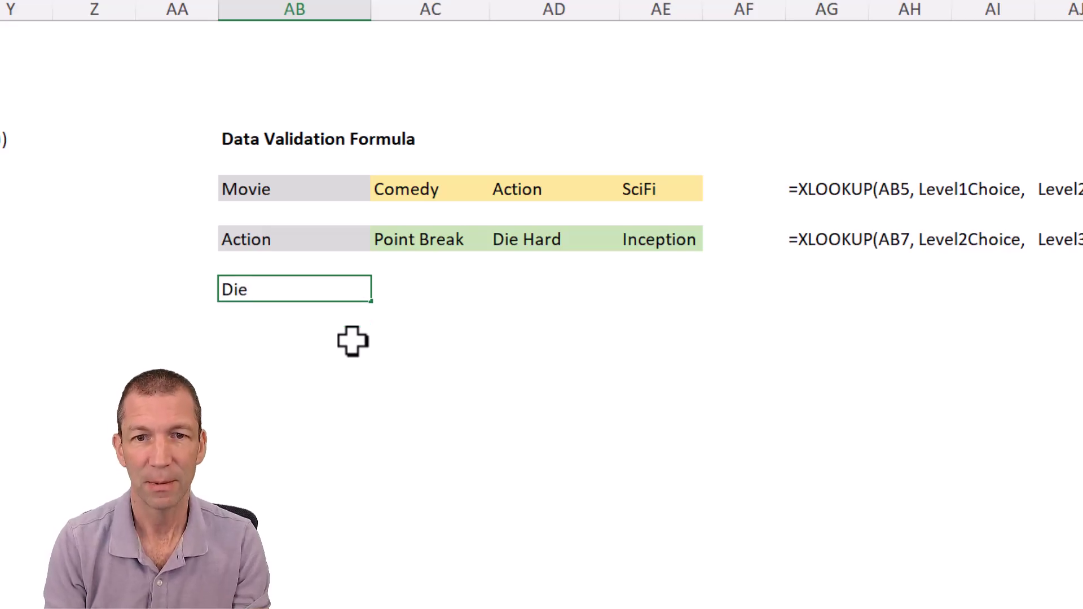
{"action": "type", "text": "Die Hard"}
{"action": "key", "text": "Tab"}
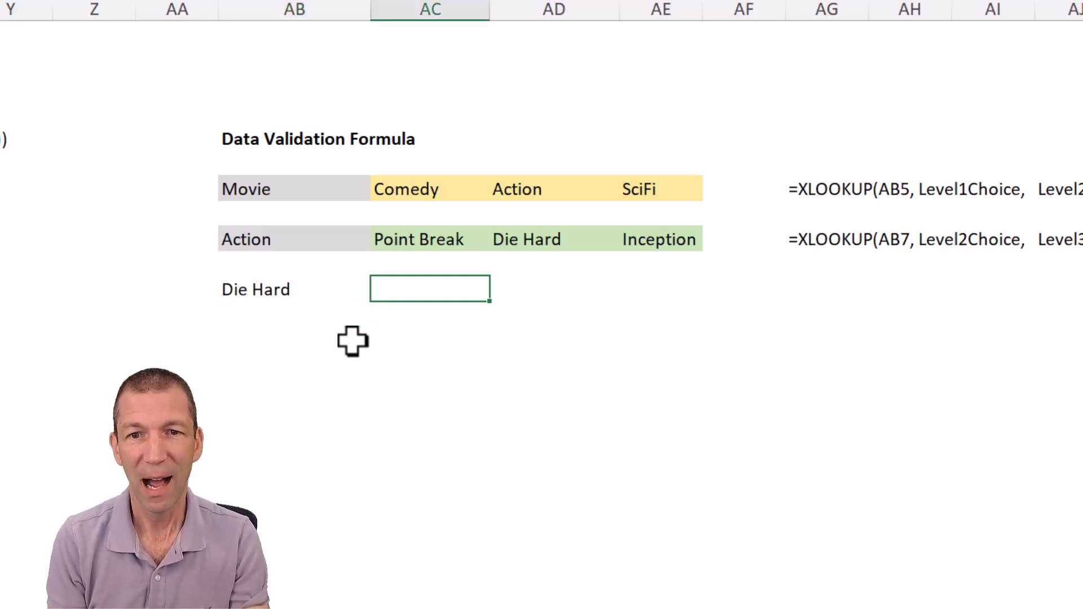
{"action": "key", "text": "Left"}
Switch the AB7 genre to Comedy, then back to Action.
{"action": "key", "text": "Up"}
{"action": "key", "text": "Up"}
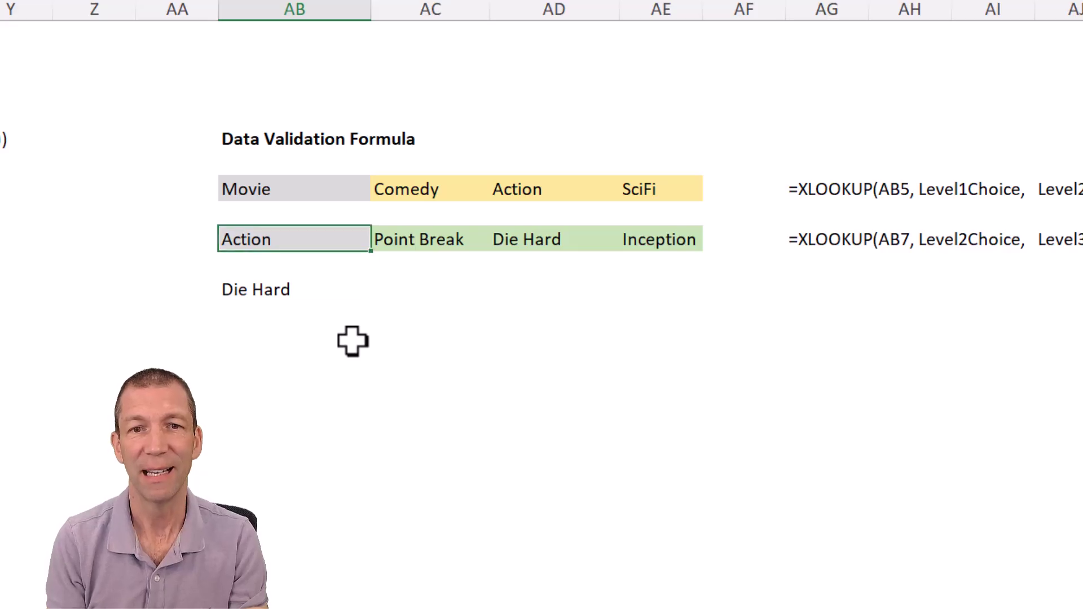
{"action": "key", "text": "Right"}
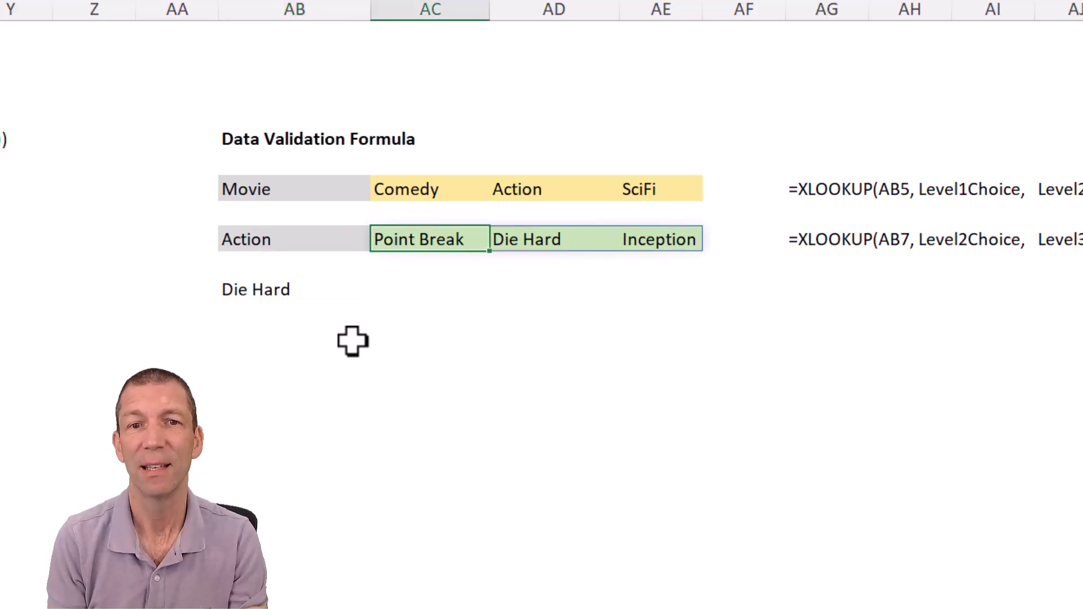
{"action": "key", "text": "Down"}
{"action": "key", "text": "Left"}
{"action": "key", "text": "Up"}
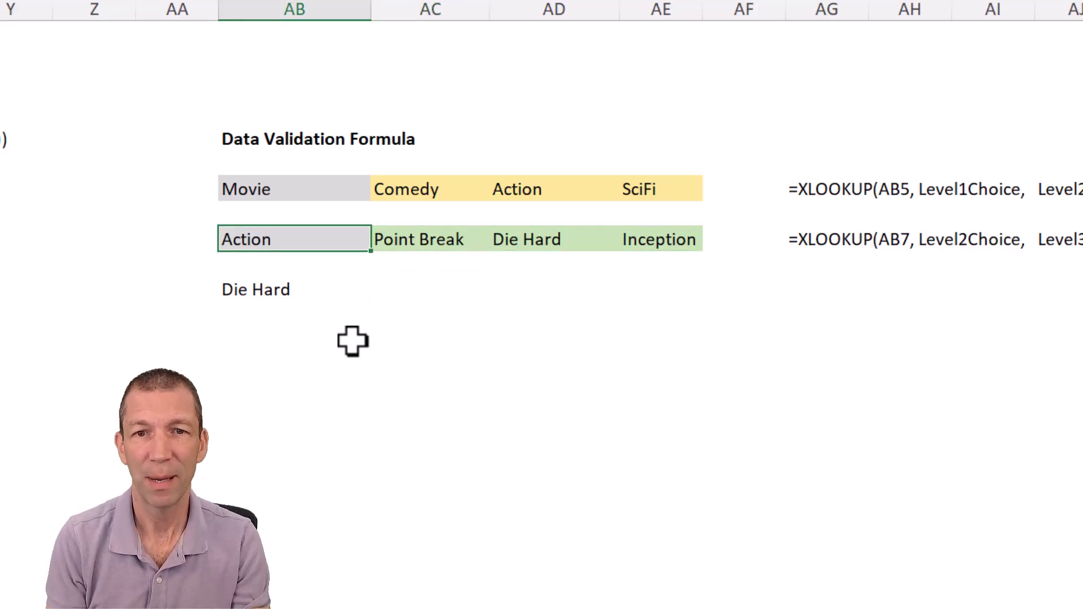
{"action": "key", "text": "Return"}
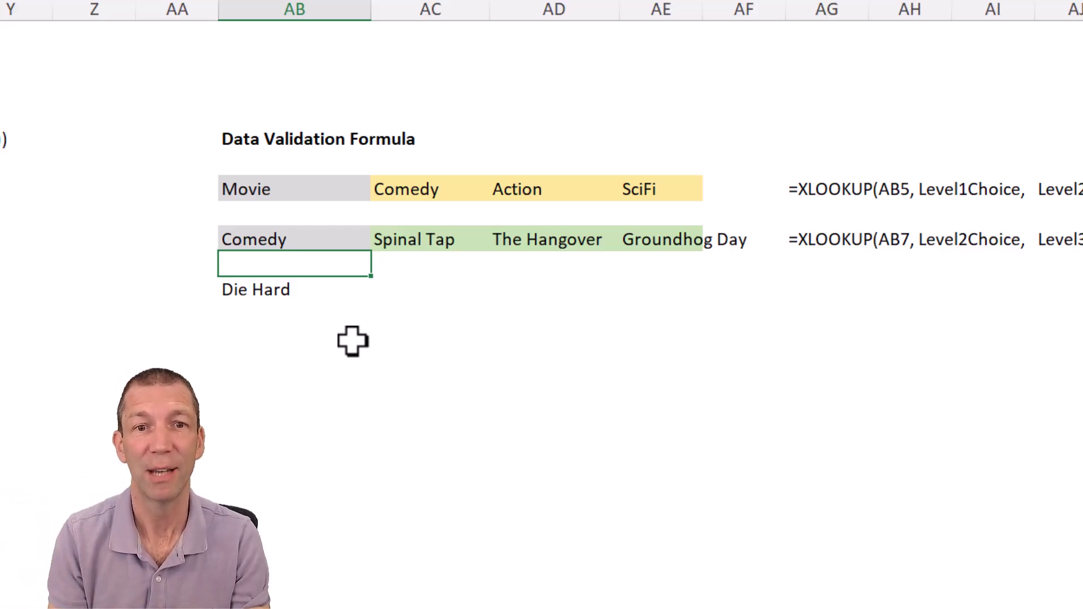
{"action": "key", "text": "Up"}
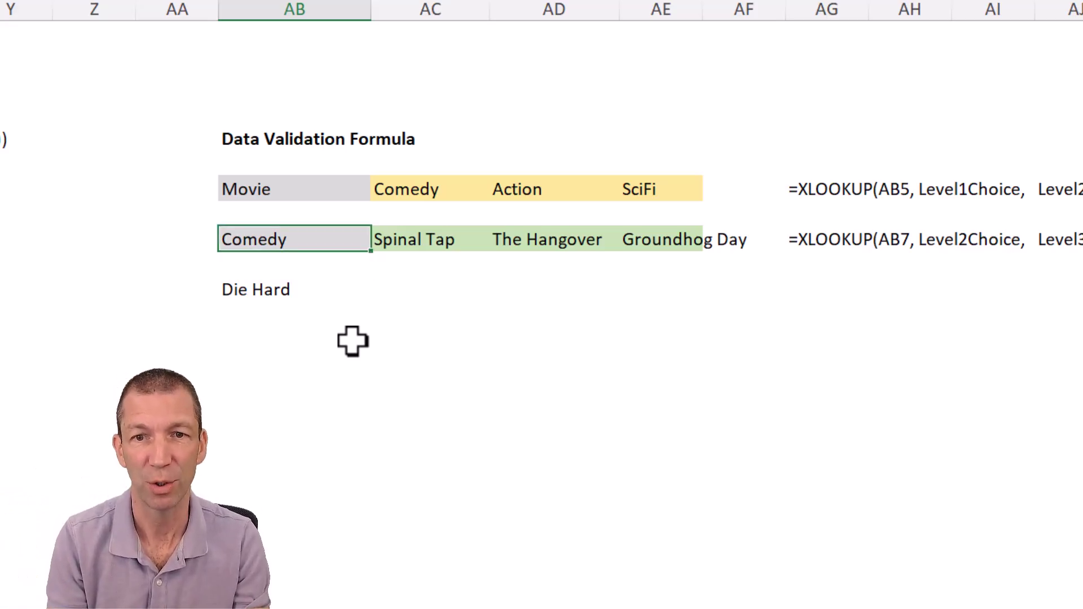
{"action": "type", "text": "Action"}
{"action": "key", "text": "Return"}
{"action": "key", "text": "Right"}
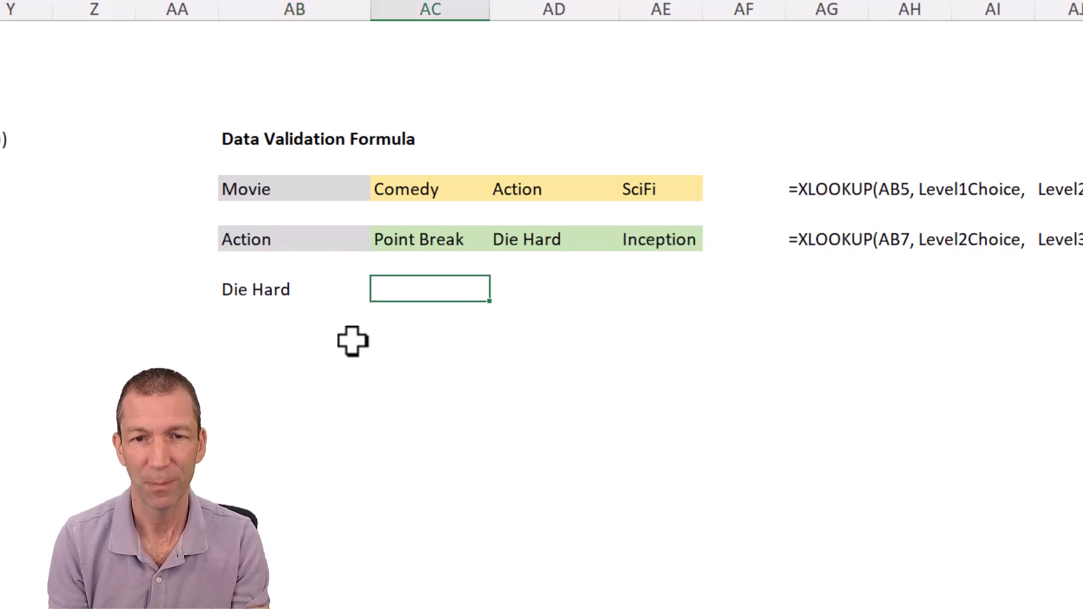
Enter a COUNTIFS counting AB9's Die Hard within the spilled Action titles.
{"action": "type", "text": "=count"}
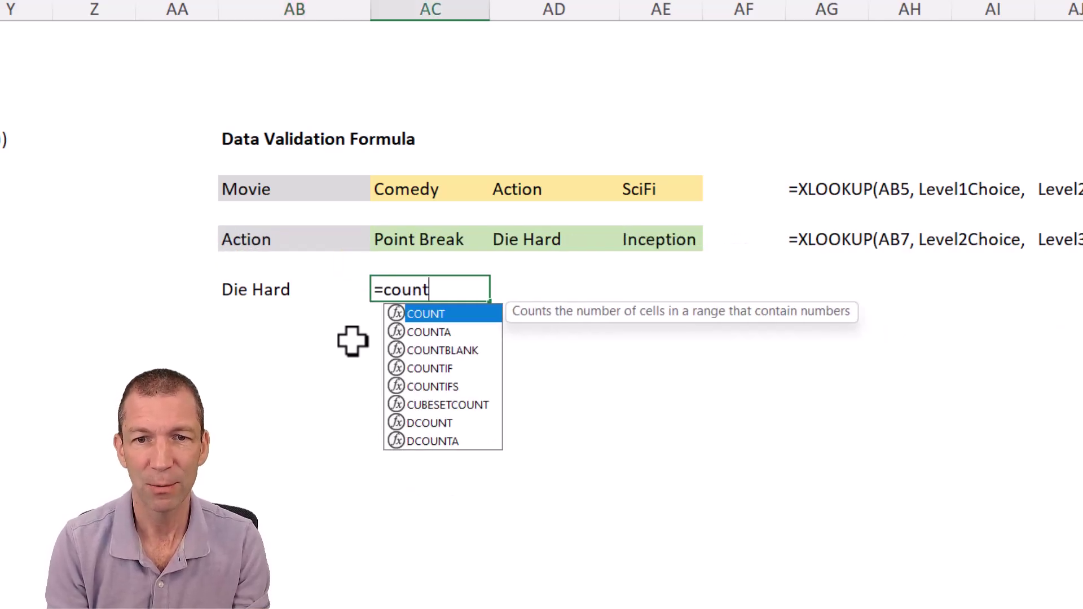
{"action": "type", "text": "ifs("}
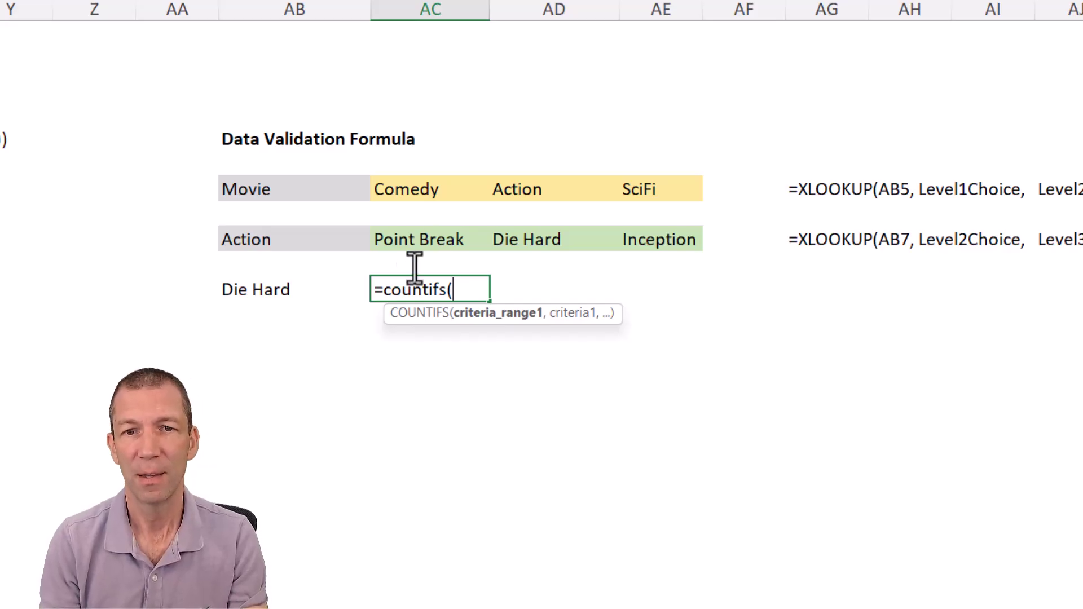
{"action": "left_click_drag", "start_coordinate": [438, 240], "coordinate": [705, 251]}
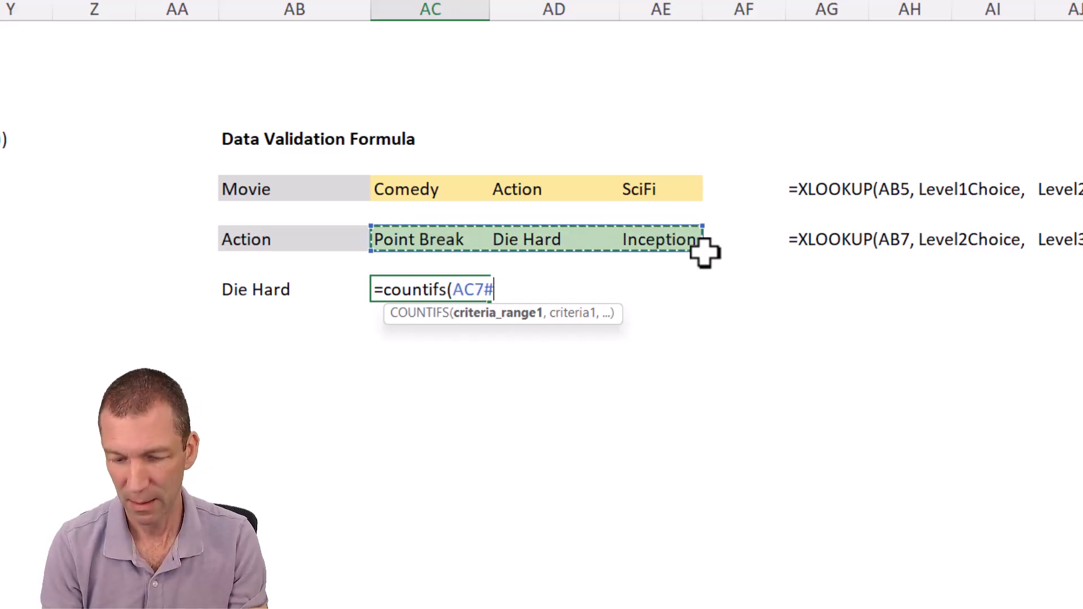
{"action": "type", "text": ","}
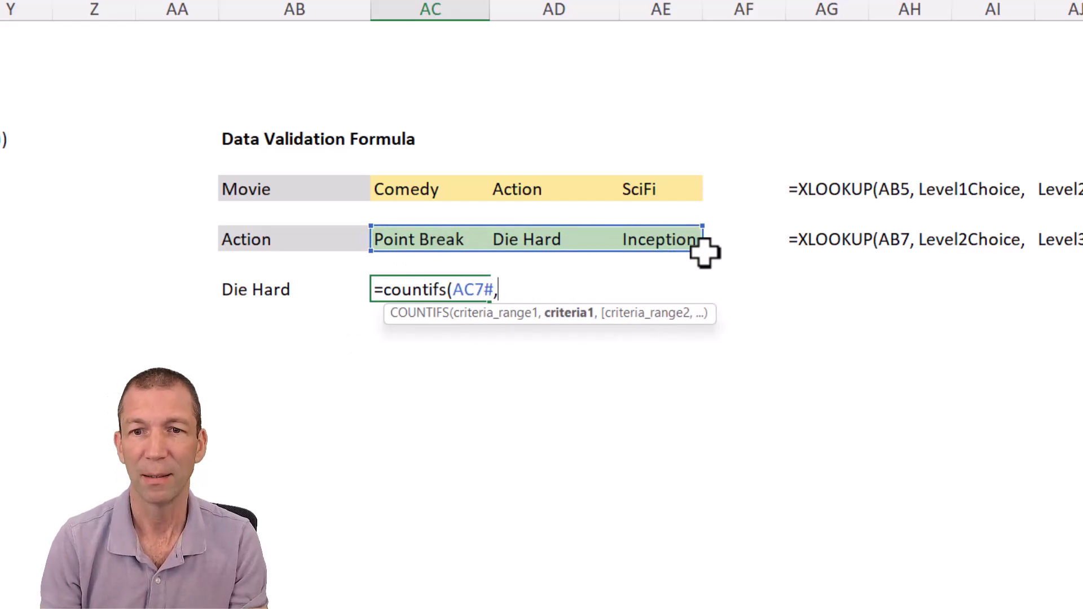
{"action": "left_click", "coordinate": [277, 290]}
{"action": "type", "text": ")"}
{"action": "key", "text": "ctrl+Return"}
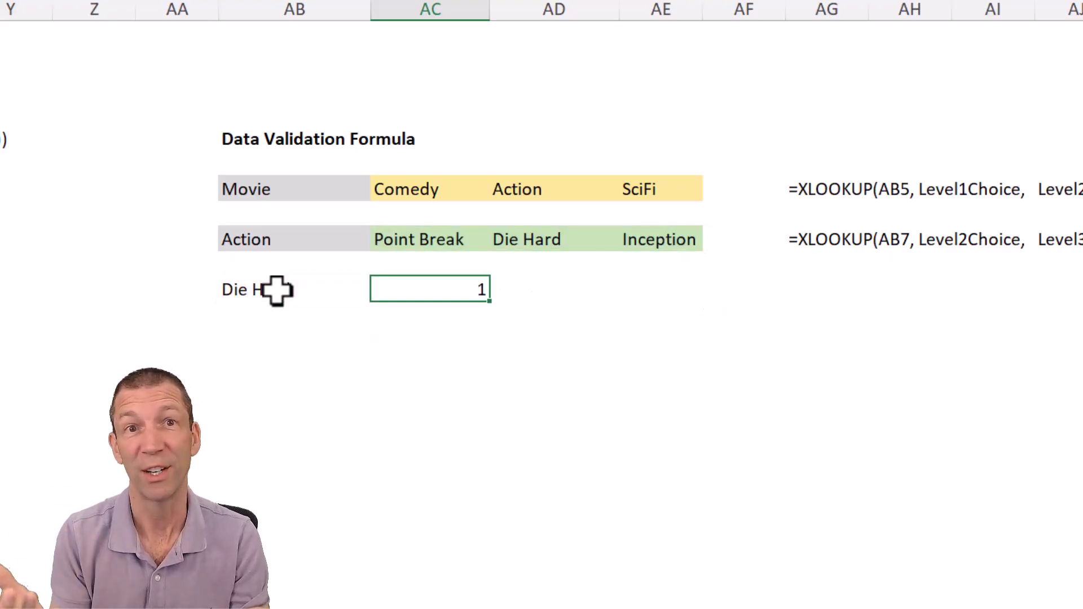
Switch the AB7 choice to Comedy to test the count.
{"action": "key", "text": "Left"}
{"action": "key", "text": "Up"}
{"action": "key", "text": "Up"}
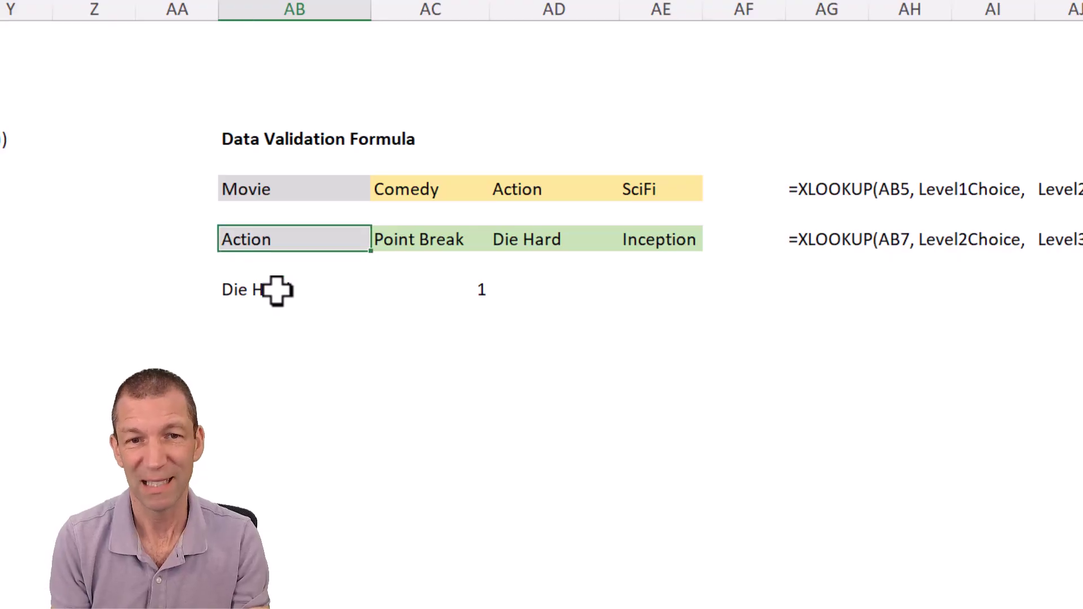
{"action": "type", "text": "Comedy"}
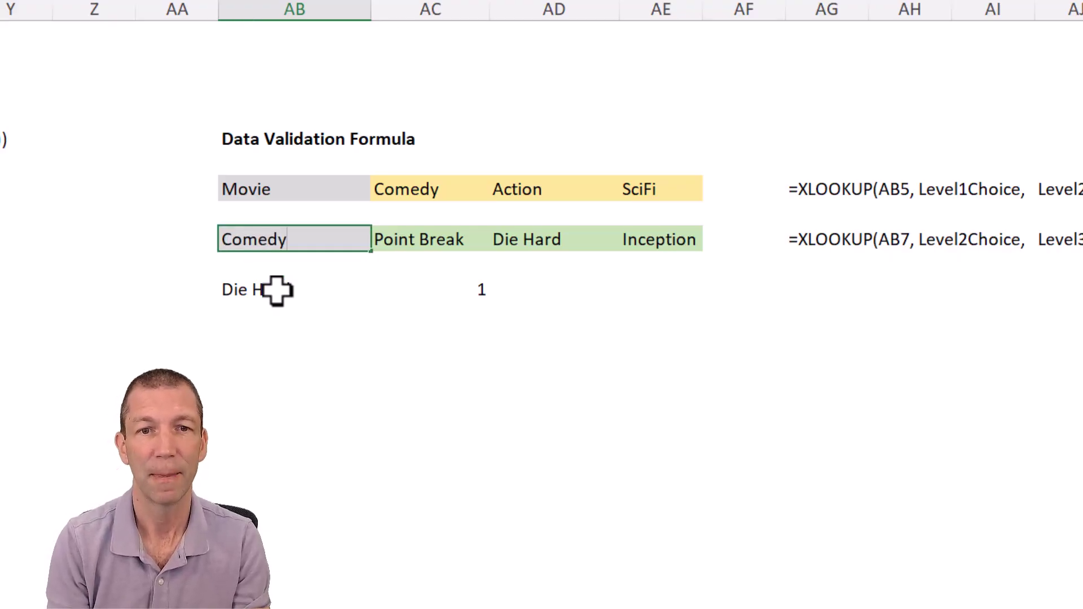
{"action": "key", "text": "Return"}
{"action": "key", "text": "Down"}
{"action": "key", "text": "Right"}
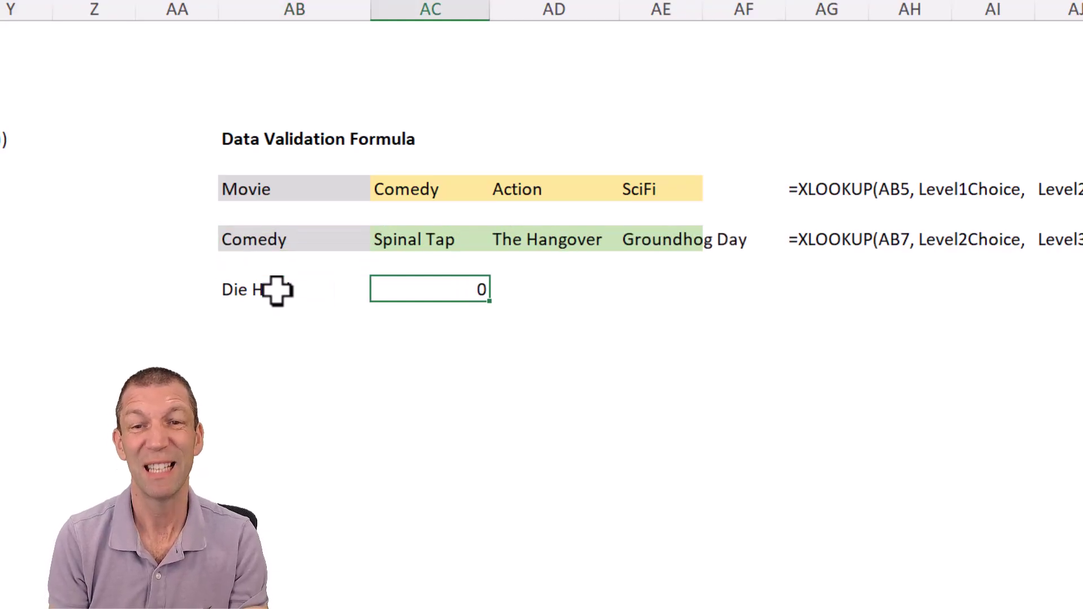
Replace the AC7# reference in AC9's COUNTIFS with AC7's XLOOKUP formula plus #.
{"action": "key", "text": "F2"}
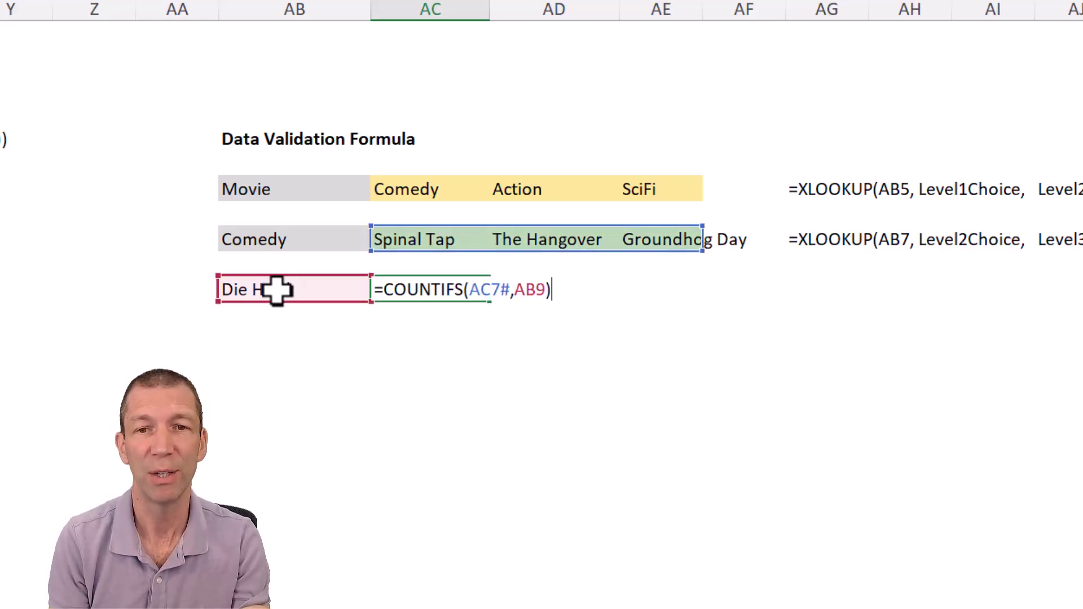
{"action": "key", "text": "Escape"}
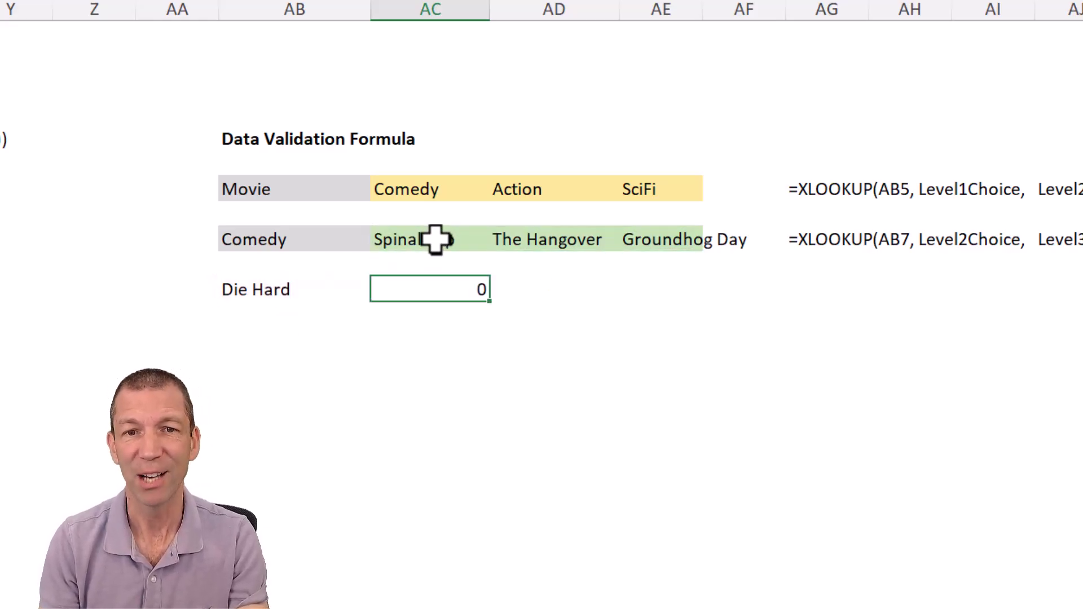
{"action": "left_click", "coordinate": [434, 237]}
{"action": "key", "text": "F2"}
{"action": "left_click_drag", "start_coordinate": [767, 242], "coordinate": [375, 242]}
{"action": "key", "text": "Escape"}
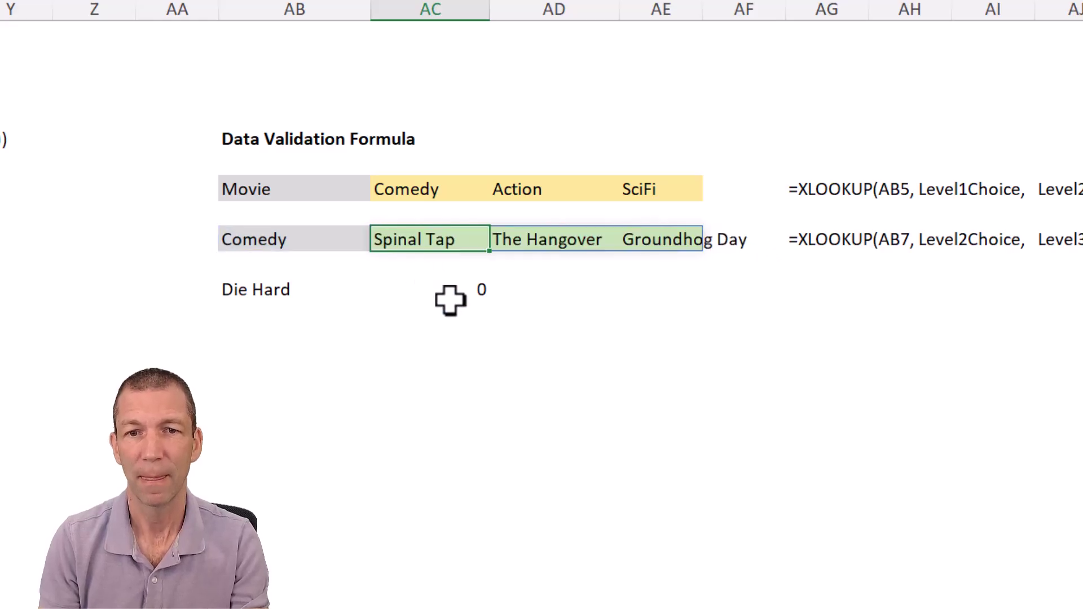
{"action": "double_click", "coordinate": [451, 299]}
{"action": "double_click", "coordinate": [484, 290]}
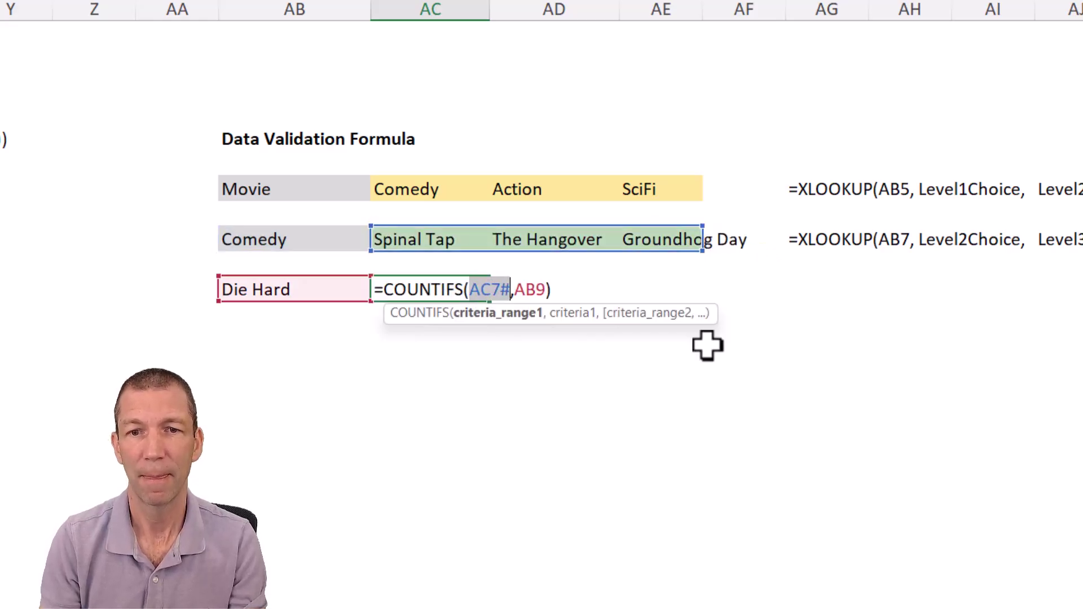
{"action": "key", "text": "ctrl+v"}
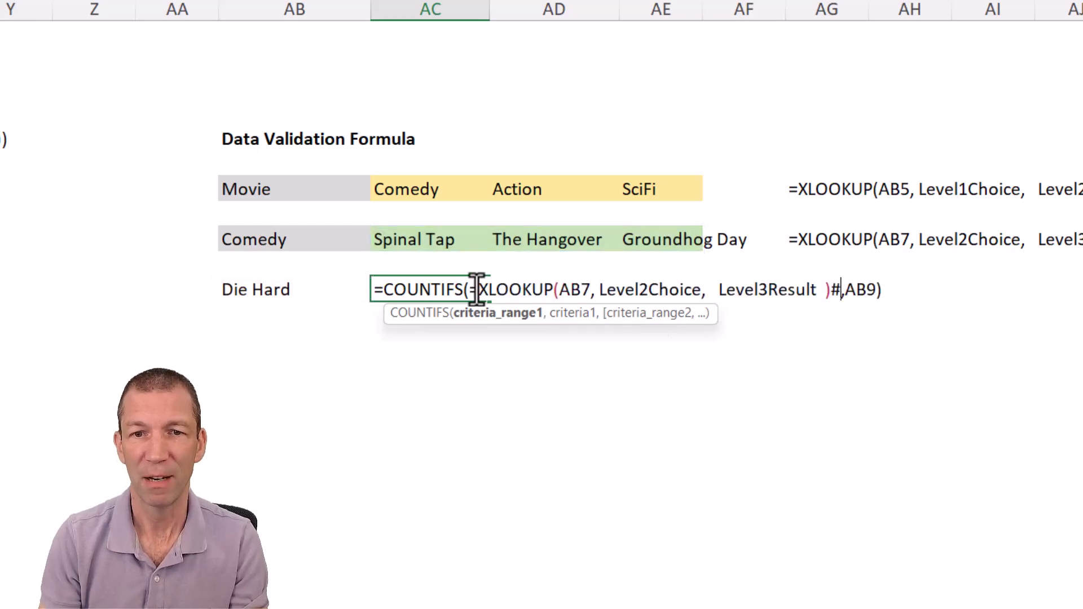
{"action": "key", "text": "ctrl+Return"}
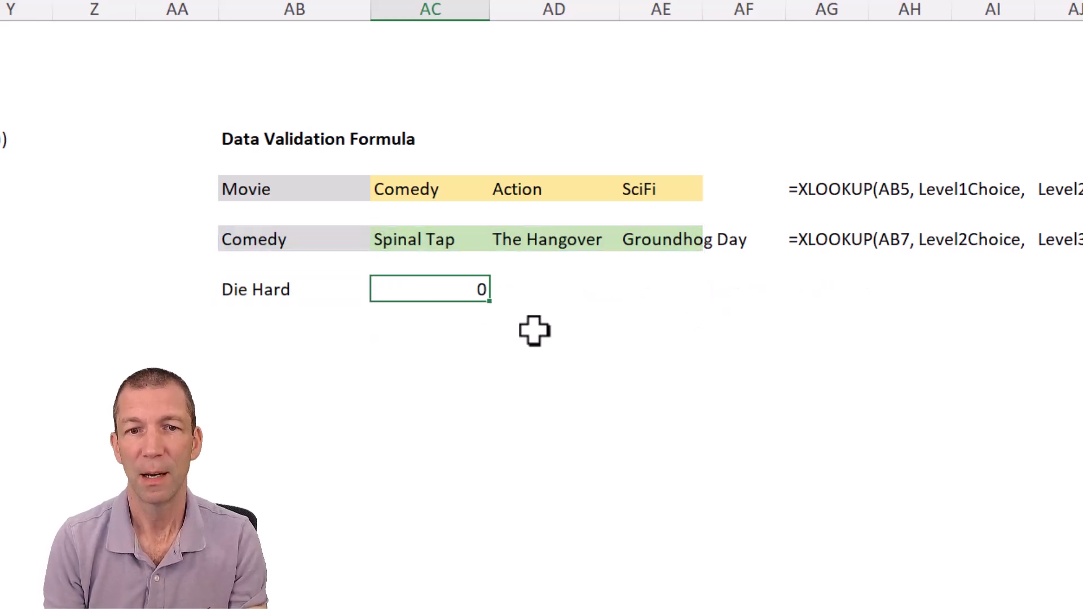
Switch AB7 back to Action and confirm AC9 returns 1 for Die Hard.
{"action": "key", "text": "Left"}
{"action": "key", "text": "Up"}
{"action": "key", "text": "Up"}
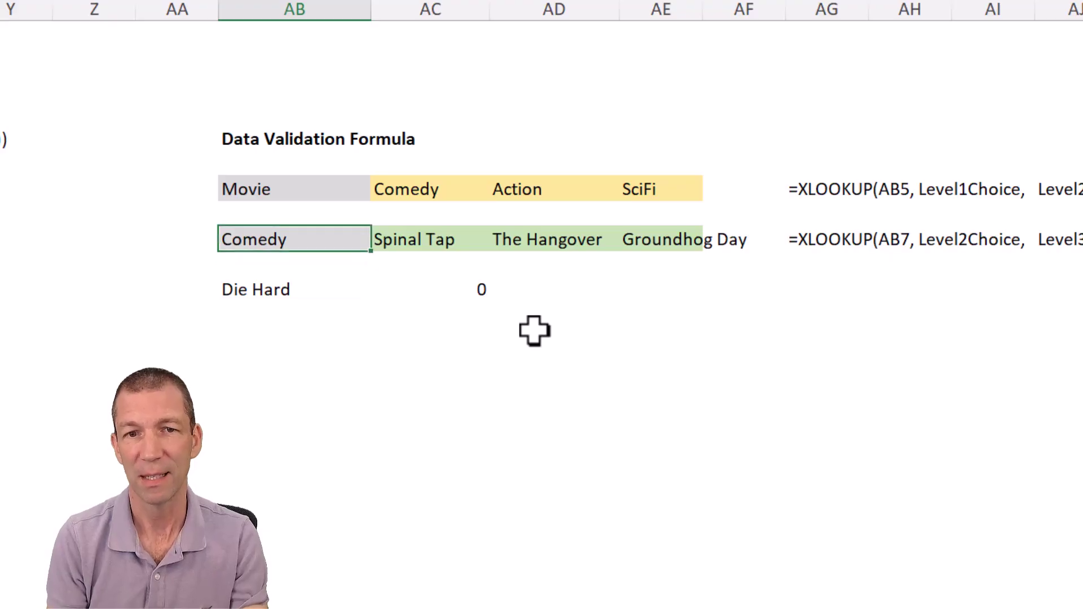
{"action": "type", "text": "Action"}
{"action": "key", "text": "Return"}
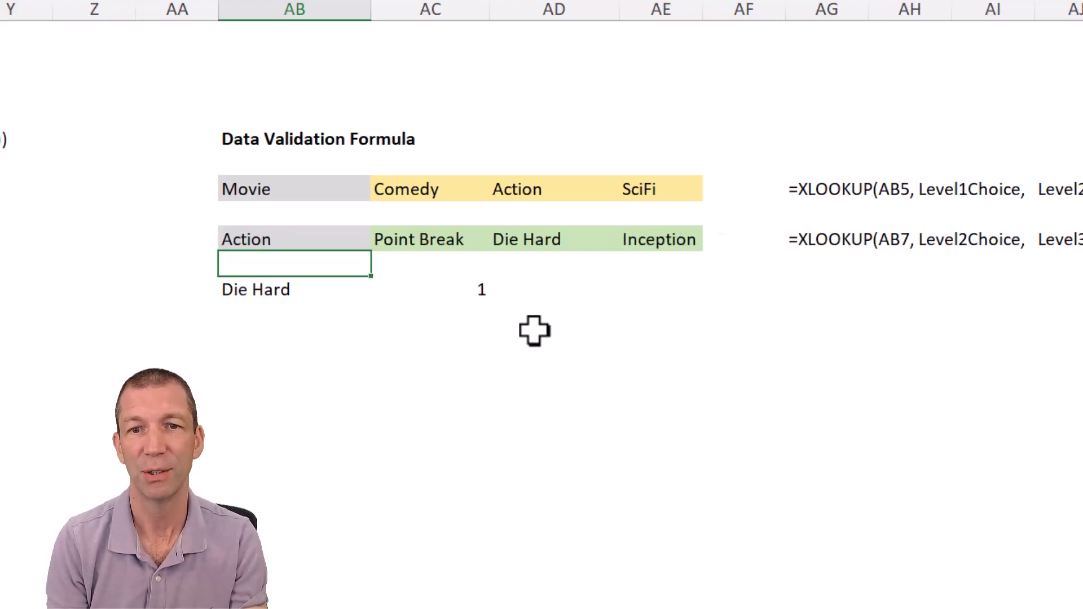
{"action": "key", "text": "Down"}
{"action": "key", "text": "Right"}
{"action": "key", "text": "Left"}
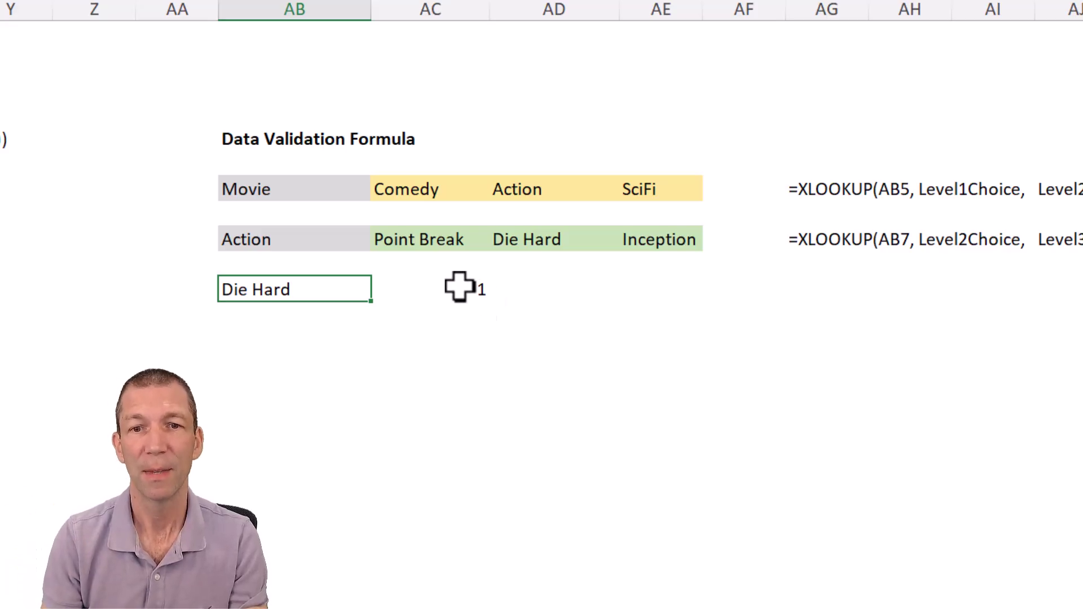
{"action": "left_click", "coordinate": [459, 288]}
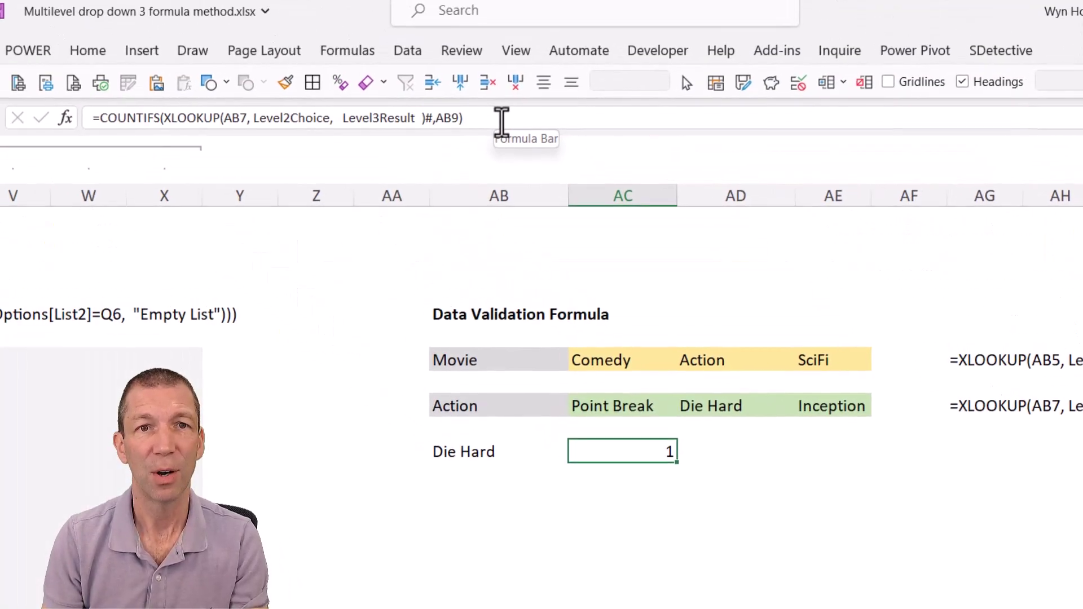
Copy AC9's COUNTIFS formula and select the Sub Dependent column's data cells.
{"action": "left_click_drag", "start_coordinate": [501, 118], "coordinate": [95, 119]}
{"action": "key", "text": "ctrl+c"}
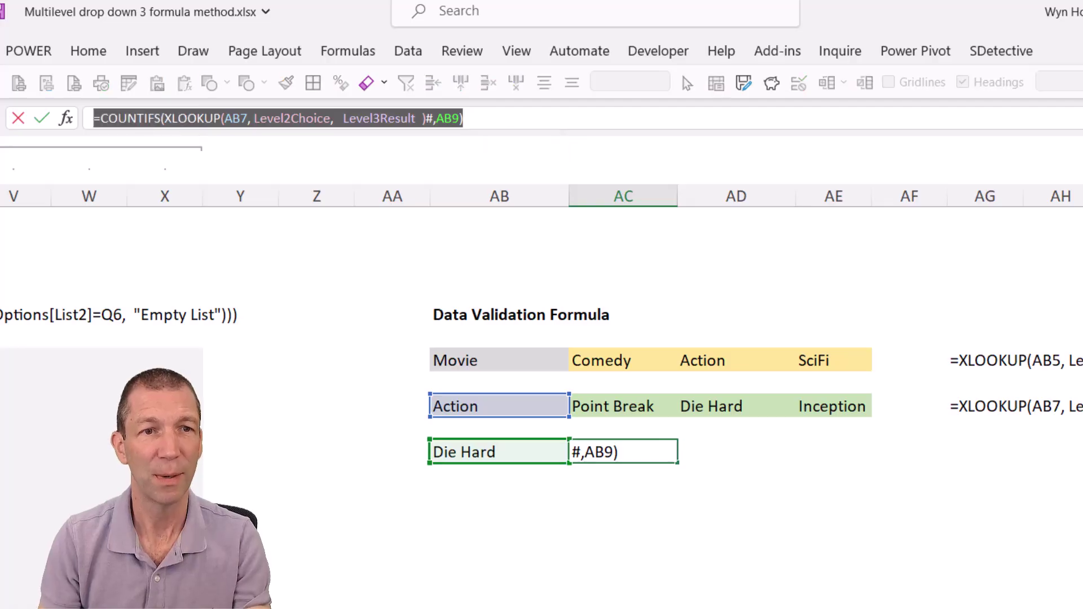
{"action": "key", "text": "Escape"}
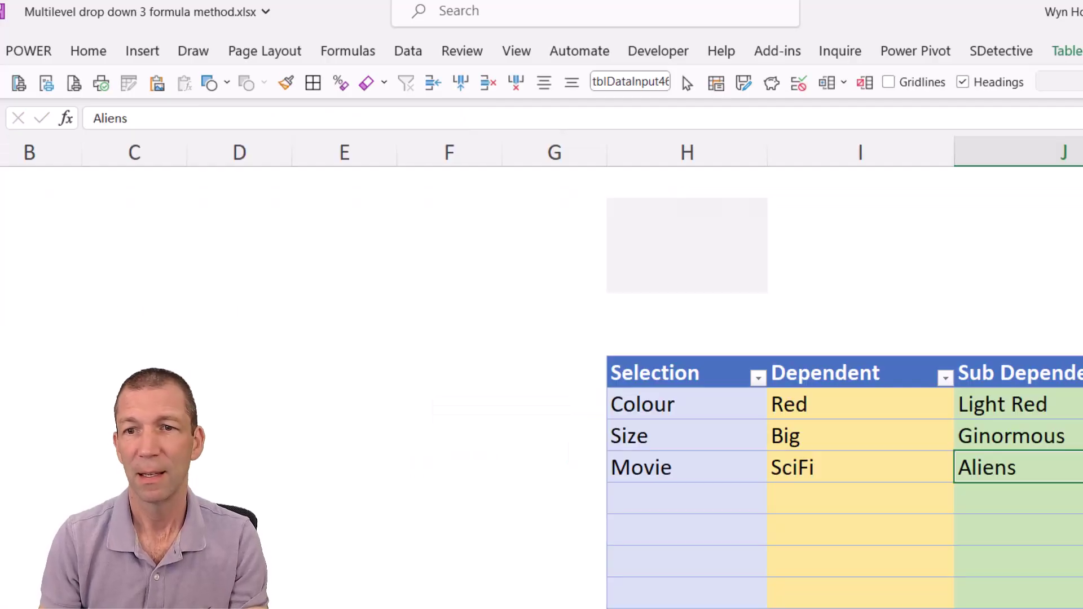
{"action": "left_click", "coordinate": [986, 355]}
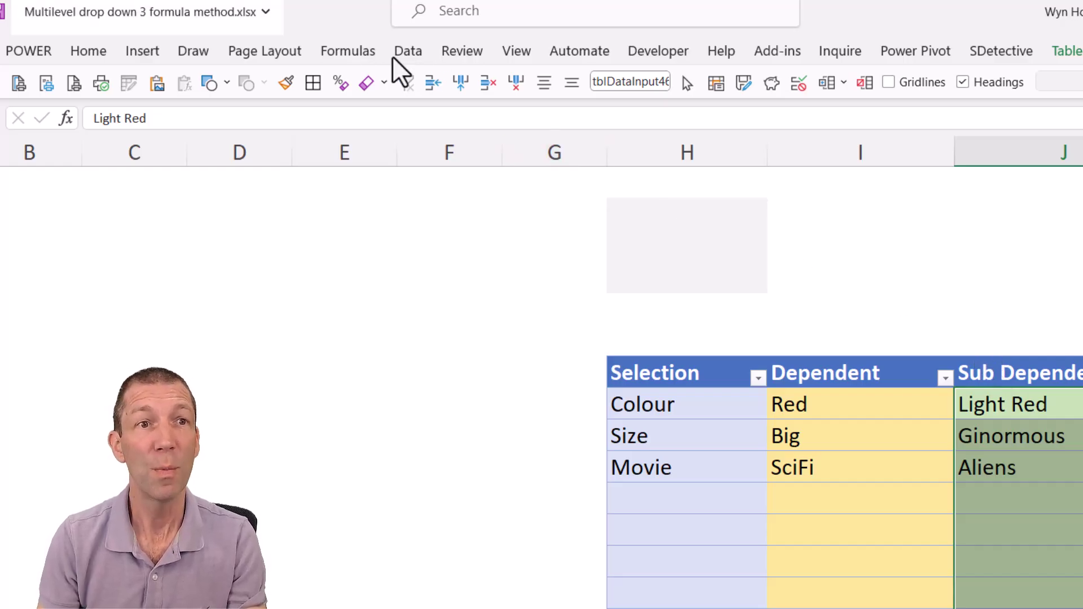
{"action": "left_click", "coordinate": [95, 52]}
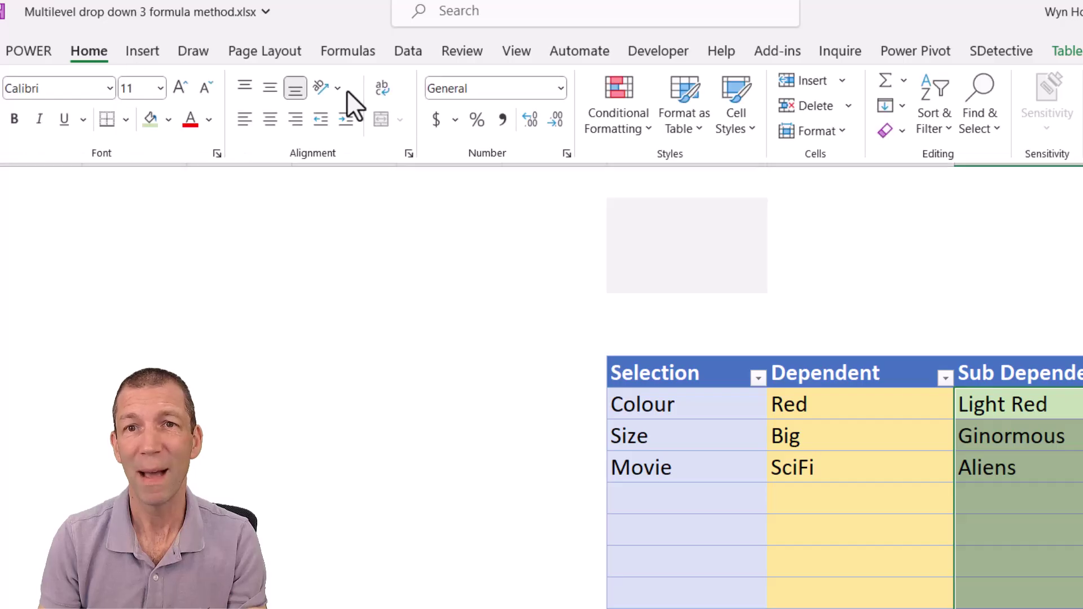
Start a new formula-based conditional formatting rule and paste the copied COUNTIFS formula.
{"action": "left_click", "coordinate": [612, 134]}
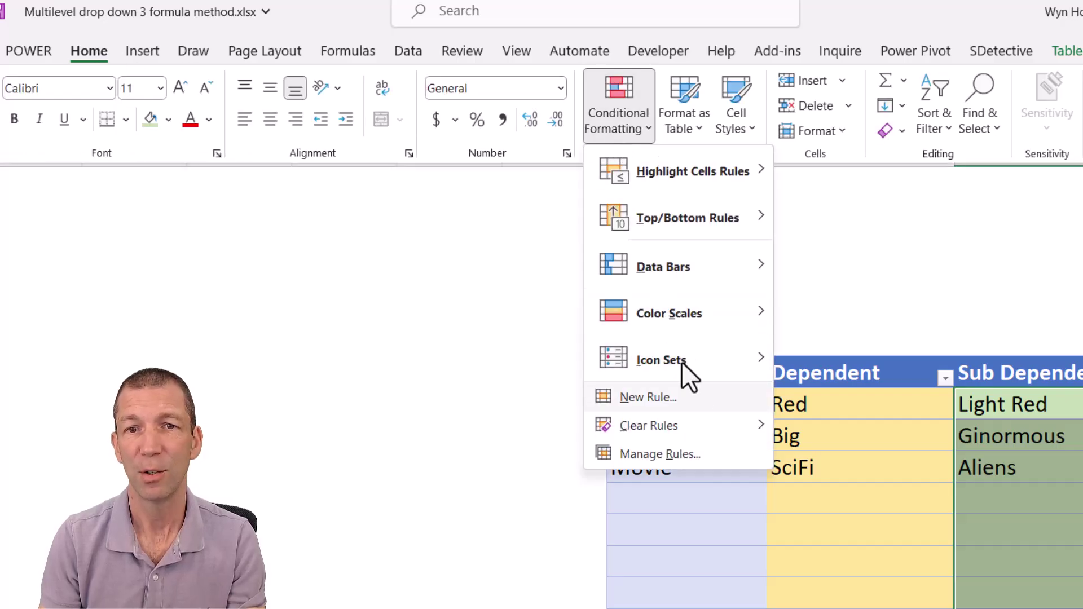
{"action": "left_click", "coordinate": [649, 397]}
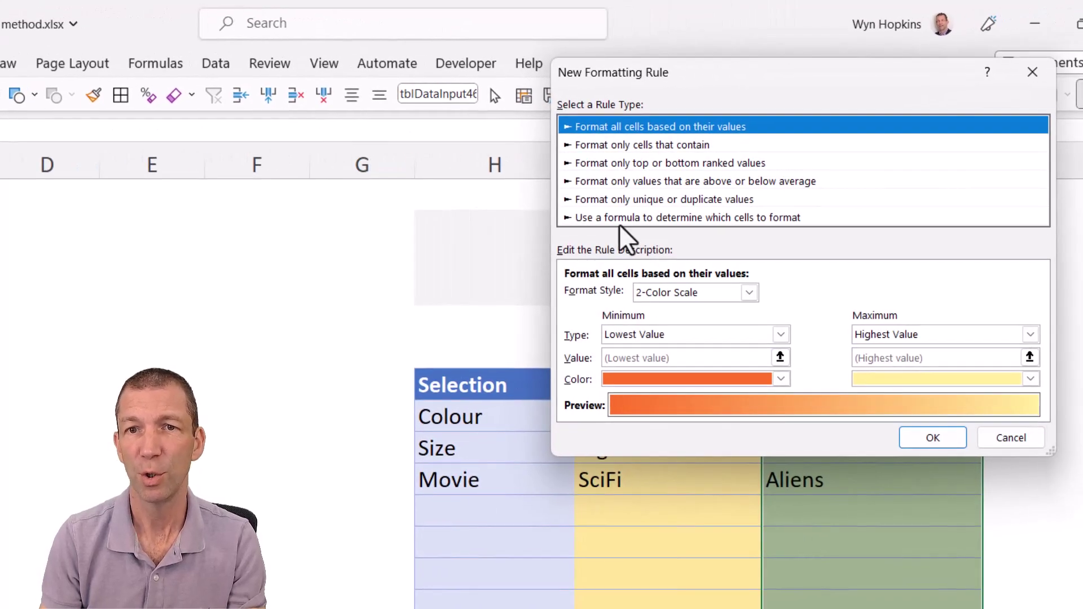
{"action": "left_click", "coordinate": [620, 218]}
{"action": "left_click", "coordinate": [614, 295]}
{"action": "key", "text": "ctrl+v"}
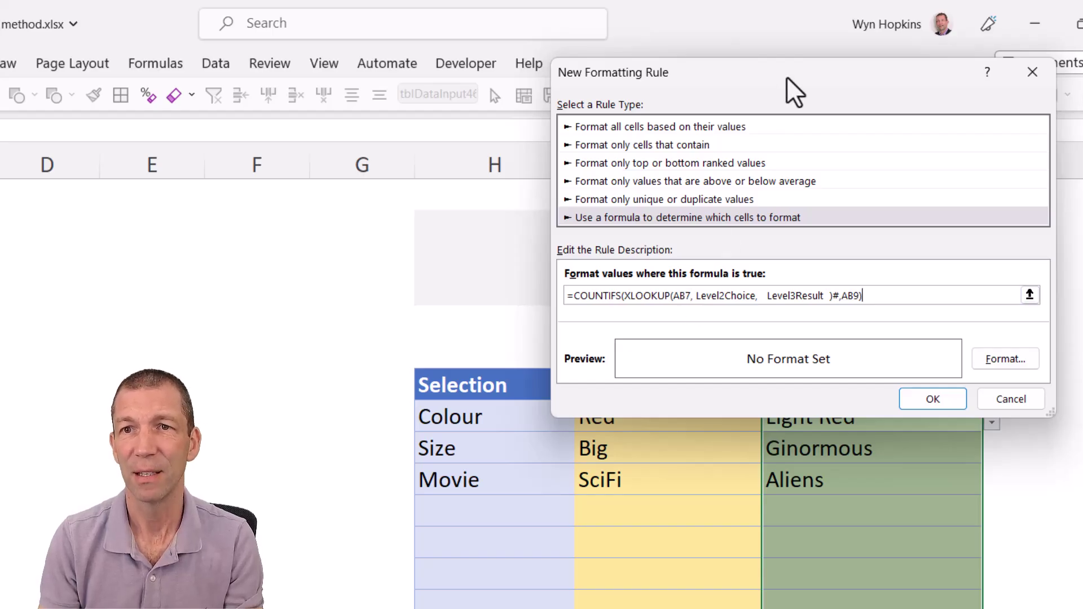
{"action": "left_click_drag", "start_coordinate": [794, 92], "coordinate": [296, 255]}
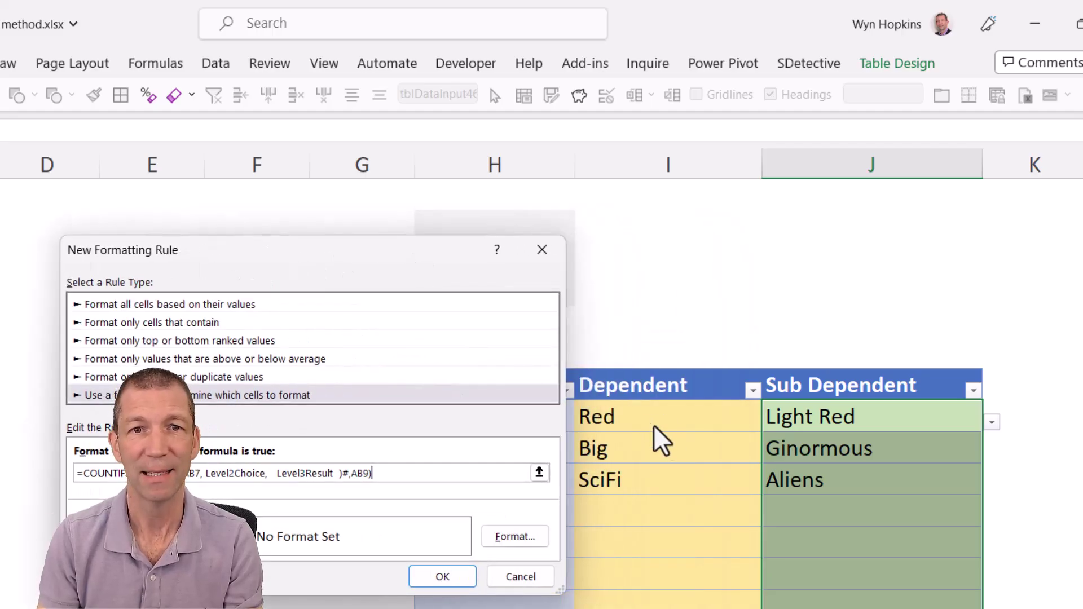
{"action": "left_click_drag", "start_coordinate": [374, 248], "coordinate": [728, 170]}
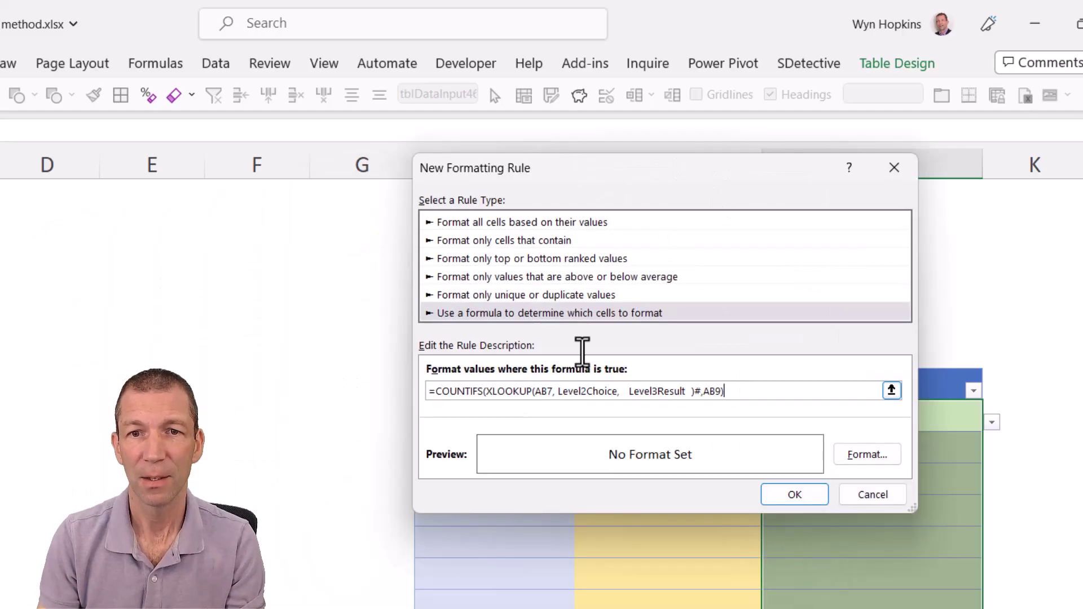
Change the rule's AB7 to I8 and AB9 to J8, and append = 0.
{"action": "double_click", "coordinate": [545, 391]}
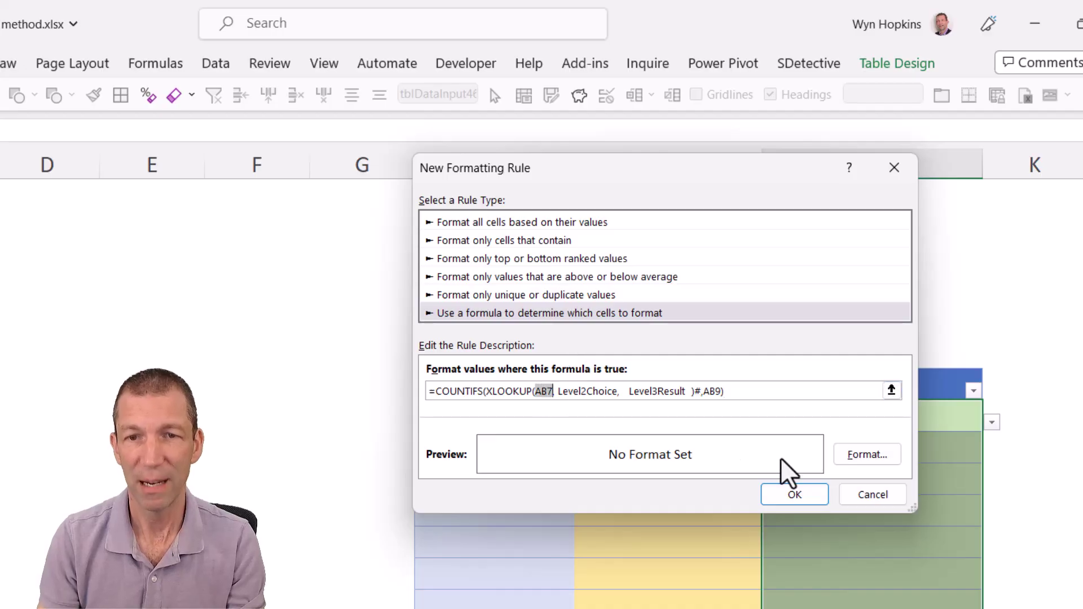
{"action": "key", "text": "BackSpace"}
{"action": "type", "text": "I"}
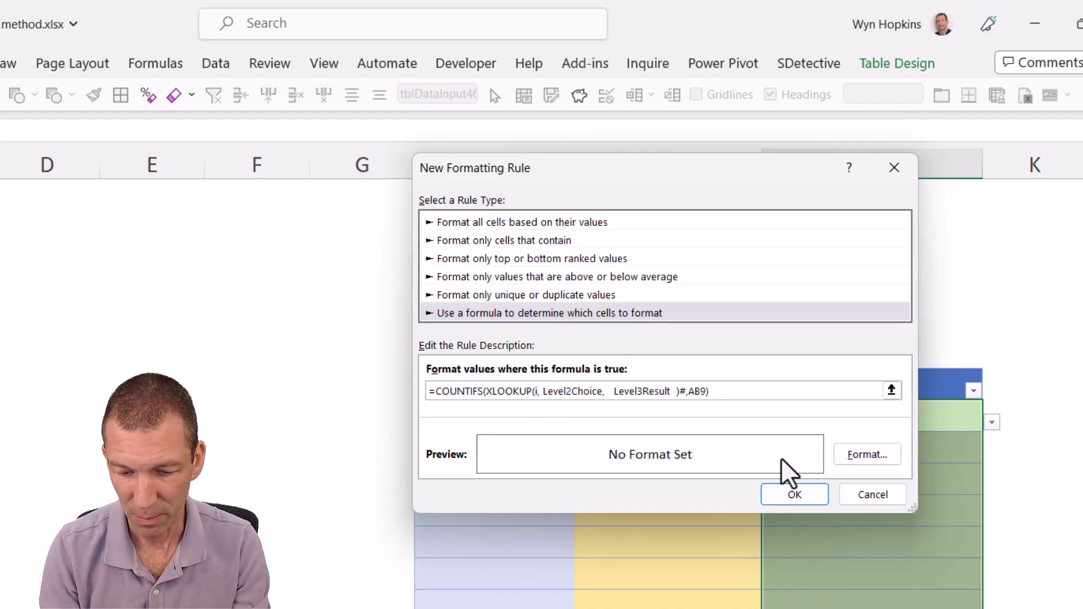
{"action": "type", "text": "8"}
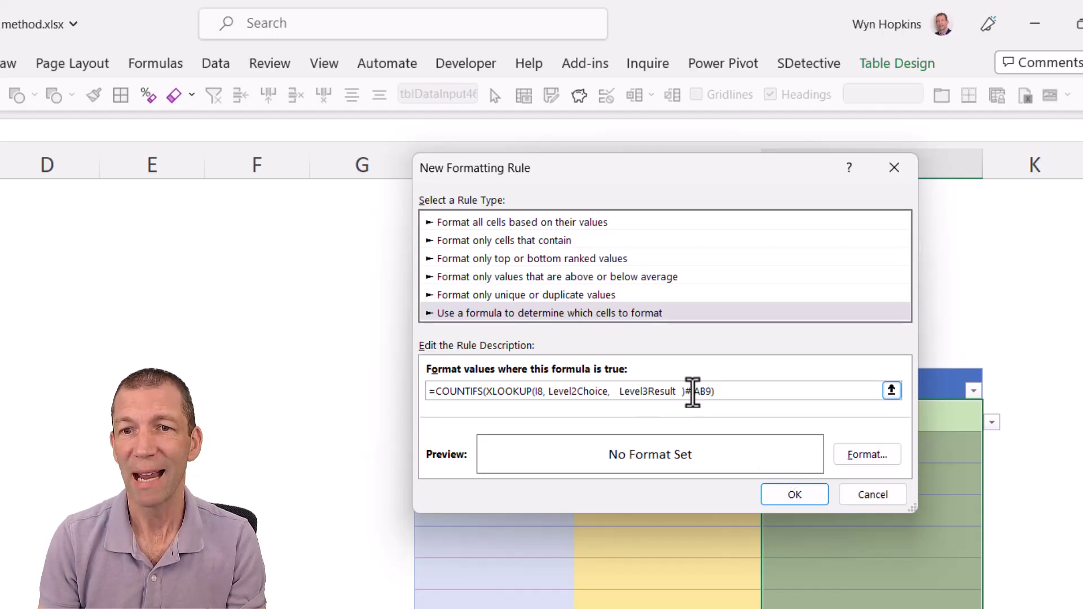
{"action": "left_click_drag", "start_coordinate": [741, 181], "coordinate": [578, 216]}
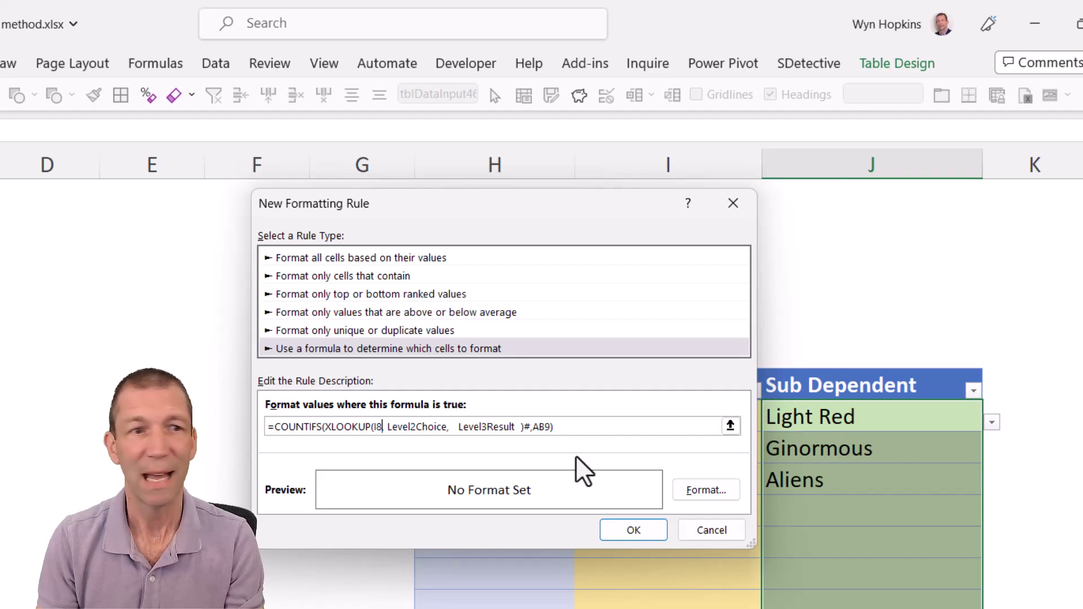
{"action": "double_click", "coordinate": [543, 427]}
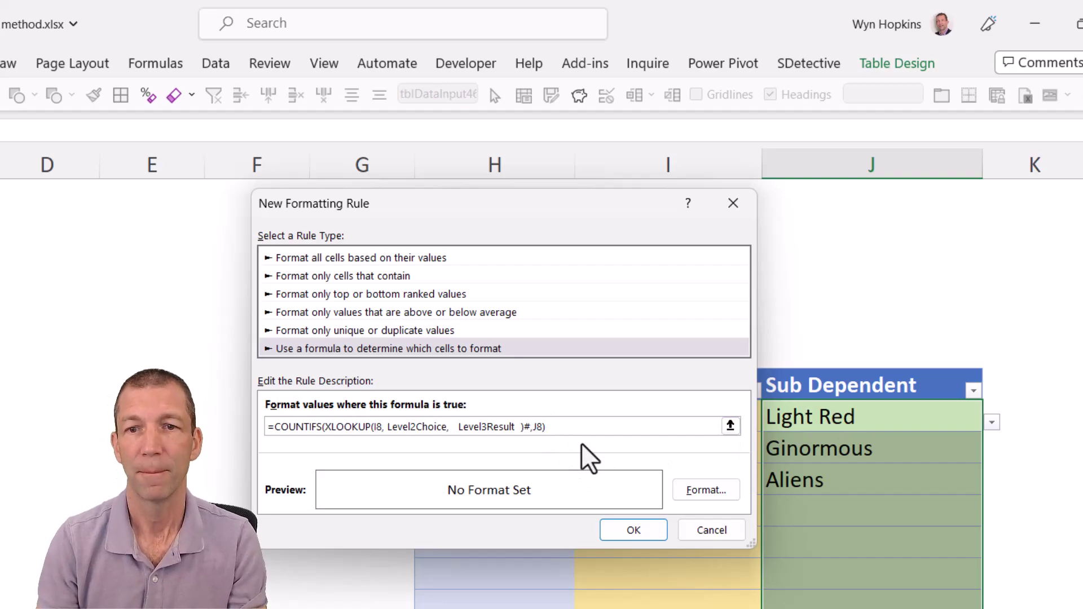
{"action": "left_click", "coordinate": [704, 494]}
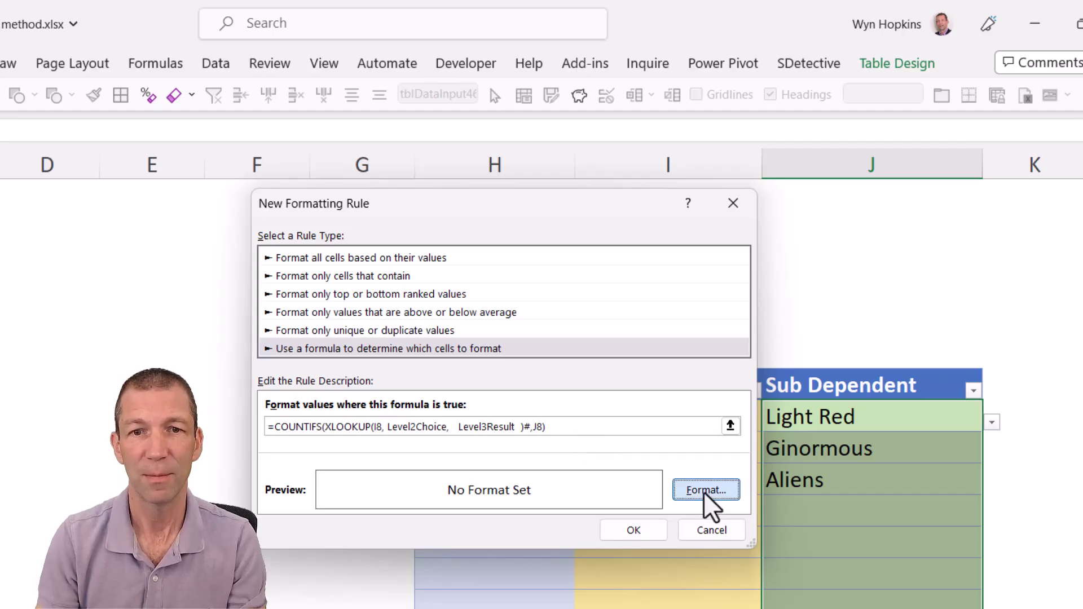
{"action": "left_click", "coordinate": [1008, 510]}
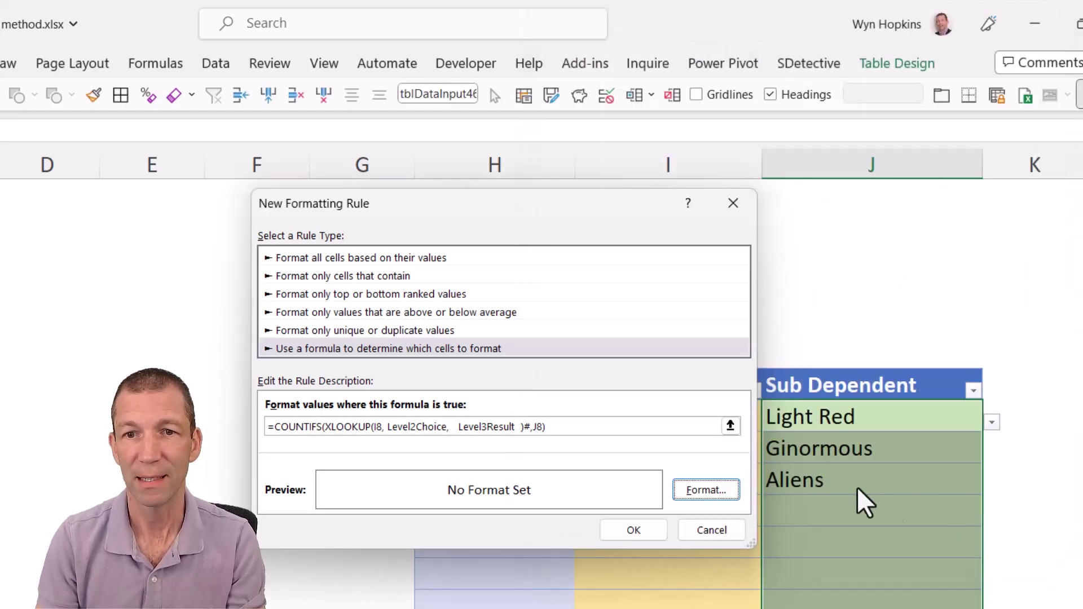
{"action": "left_click", "coordinate": [574, 433]}
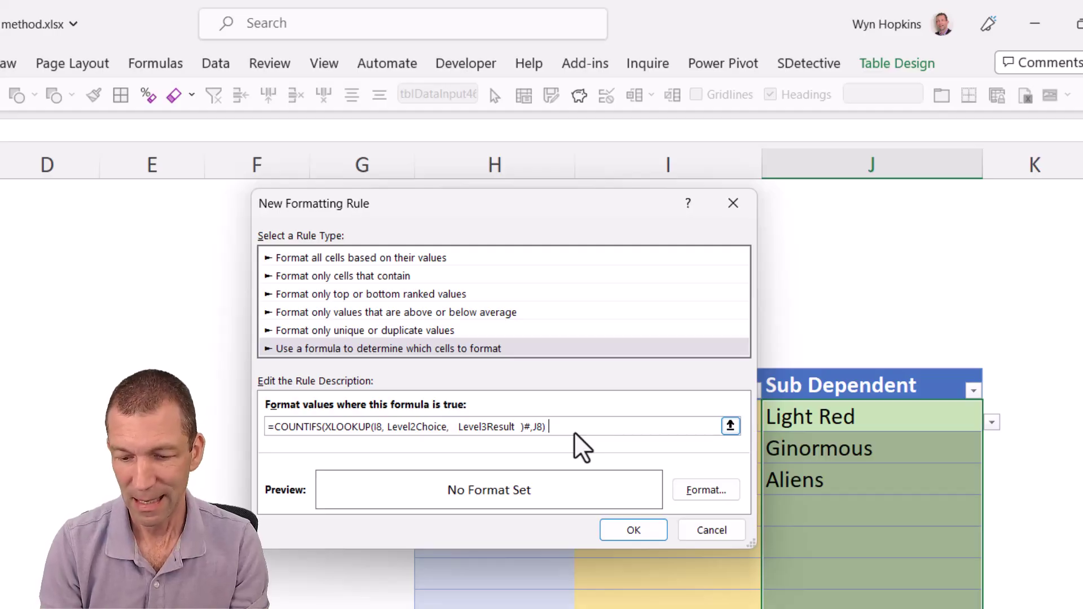
{"action": "type", "text": "0"}
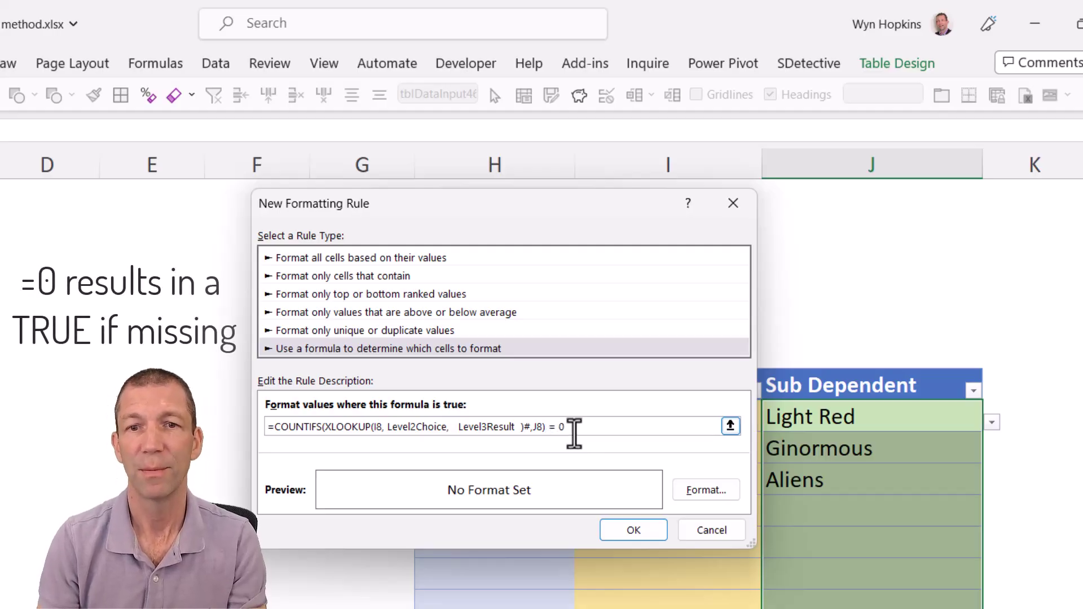
Give the rule a red fill with bold white font and save it.
{"action": "left_click", "coordinate": [705, 491]}
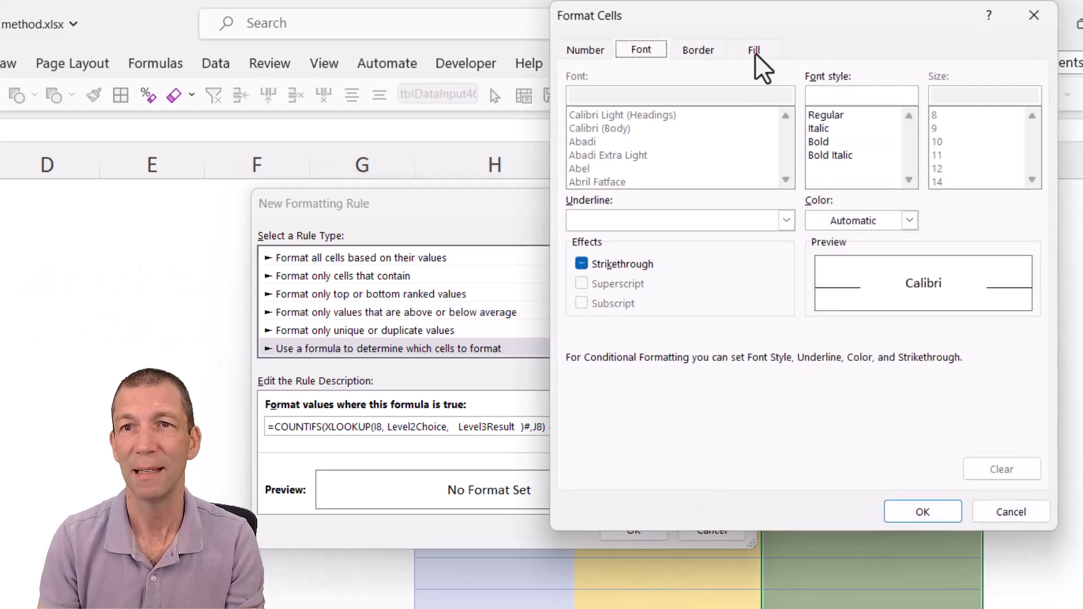
{"action": "left_click", "coordinate": [753, 52]}
{"action": "left_click", "coordinate": [602, 237]}
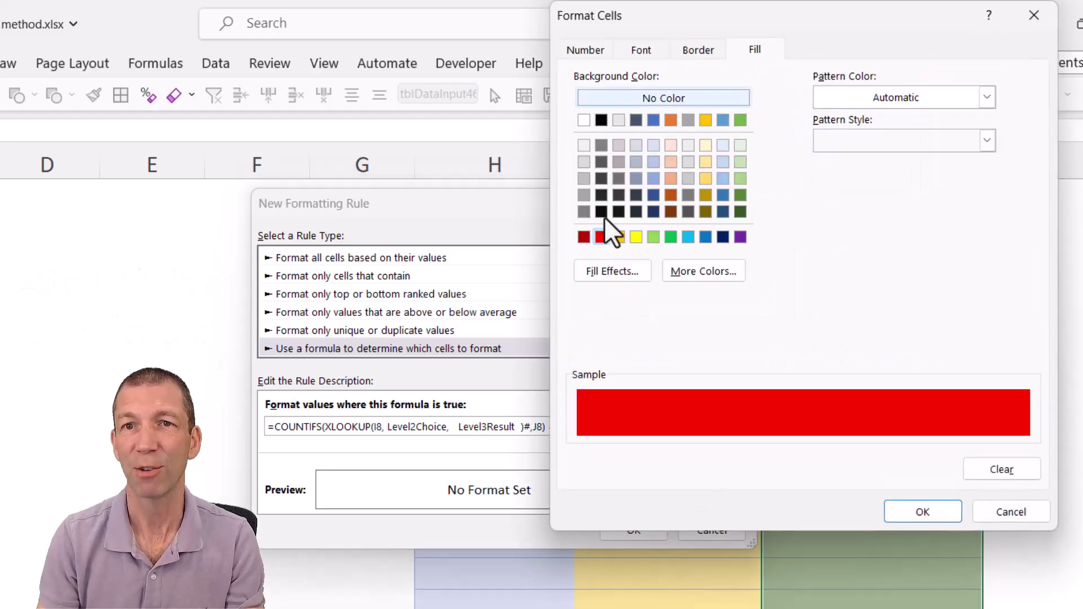
{"action": "left_click", "coordinate": [642, 51]}
{"action": "left_click", "coordinate": [824, 142]}
{"action": "left_click", "coordinate": [858, 222]}
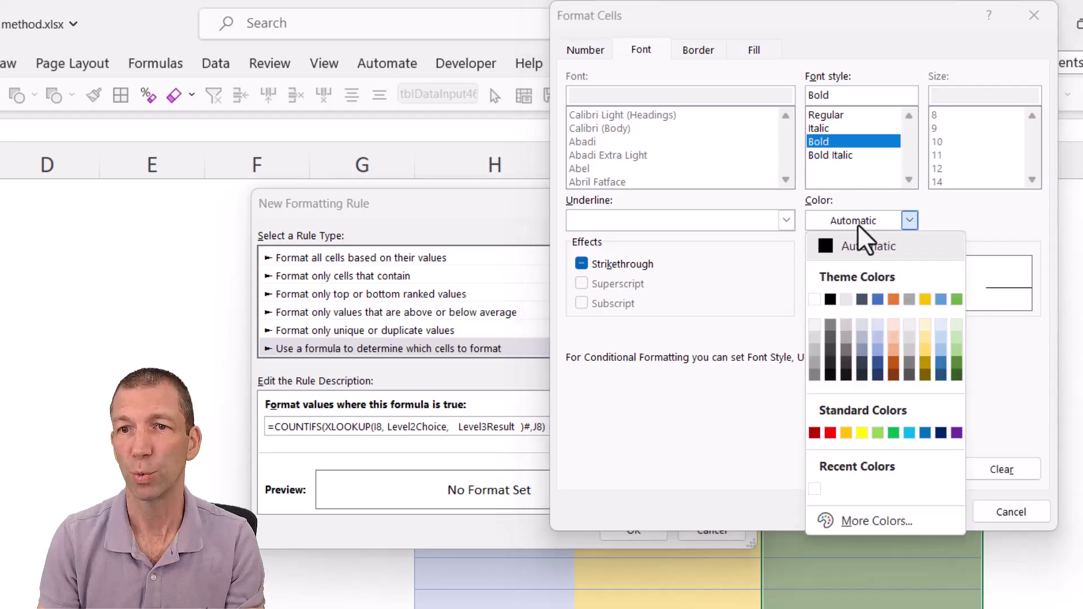
{"action": "left_click", "coordinate": [817, 300]}
{"action": "left_click", "coordinate": [921, 512]}
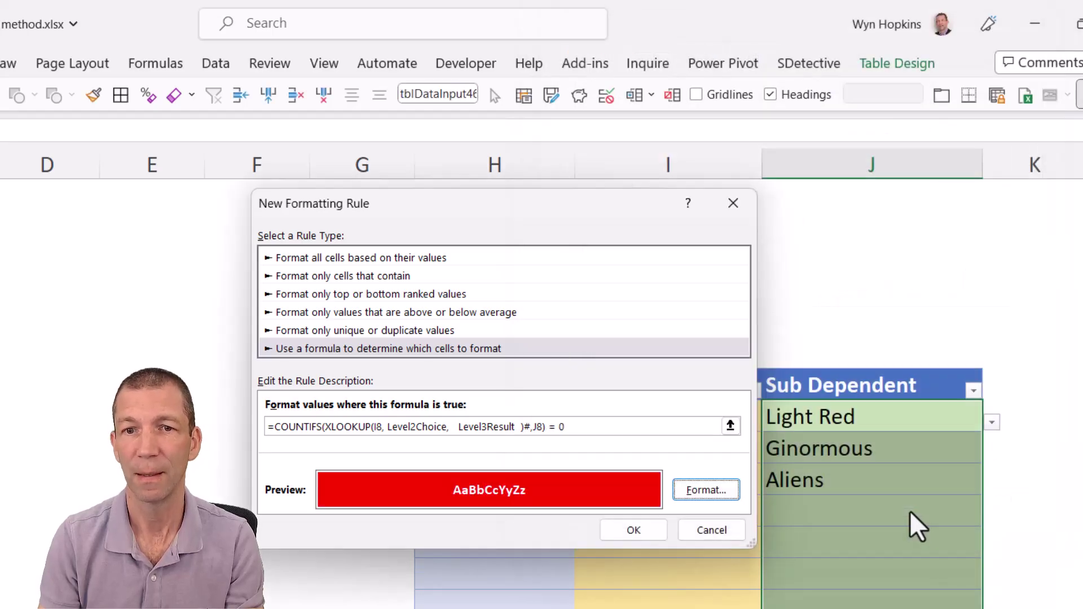
{"action": "left_click", "coordinate": [635, 545]}
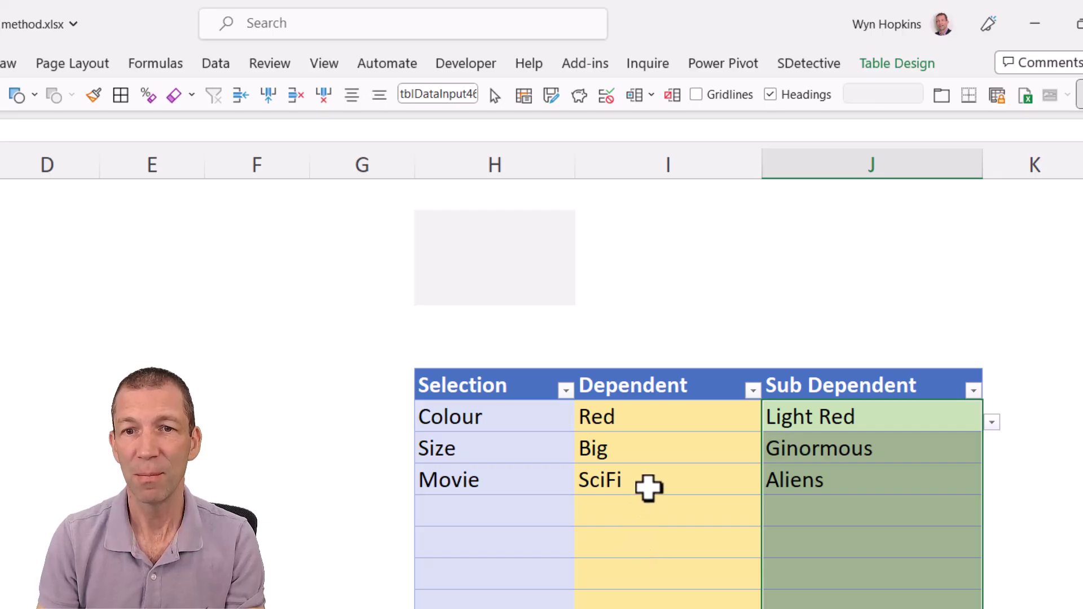
Change the Movie row's Dependent from SciFi to Comedy, then select the Sub Dependent data.
{"action": "left_click", "coordinate": [650, 481]}
{"action": "left_click", "coordinate": [771, 485]}
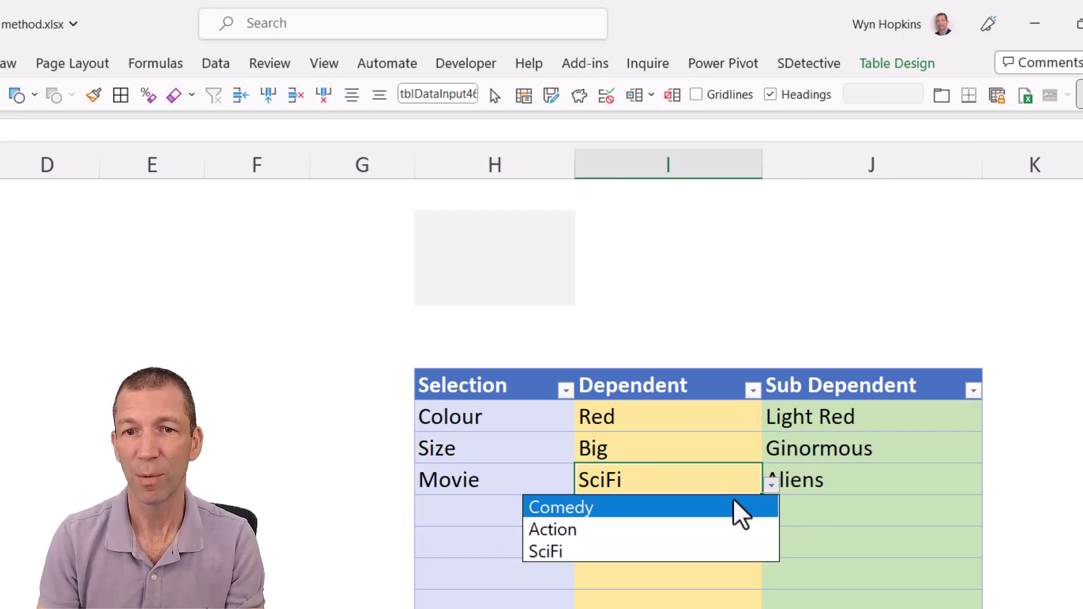
{"action": "left_click", "coordinate": [716, 508]}
{"action": "left_click", "coordinate": [935, 486]}
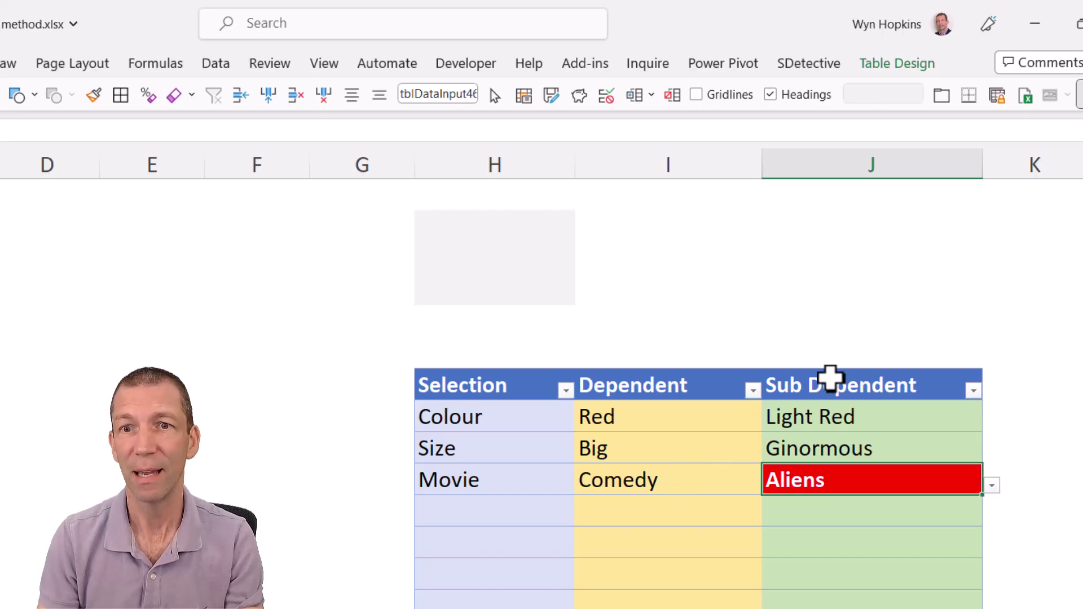
{"action": "left_click", "coordinate": [835, 371]}
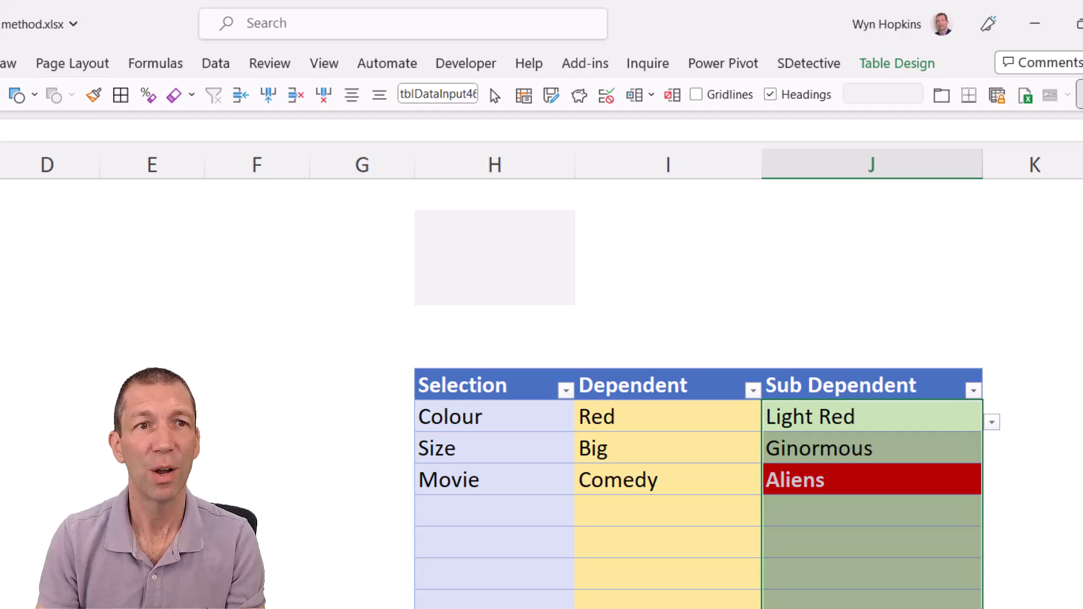
Duplicate the red-flag rule in Manage Rules and apply the copy to =$I$8:$I$16.
{"action": "left_click", "coordinate": [3, 63]}
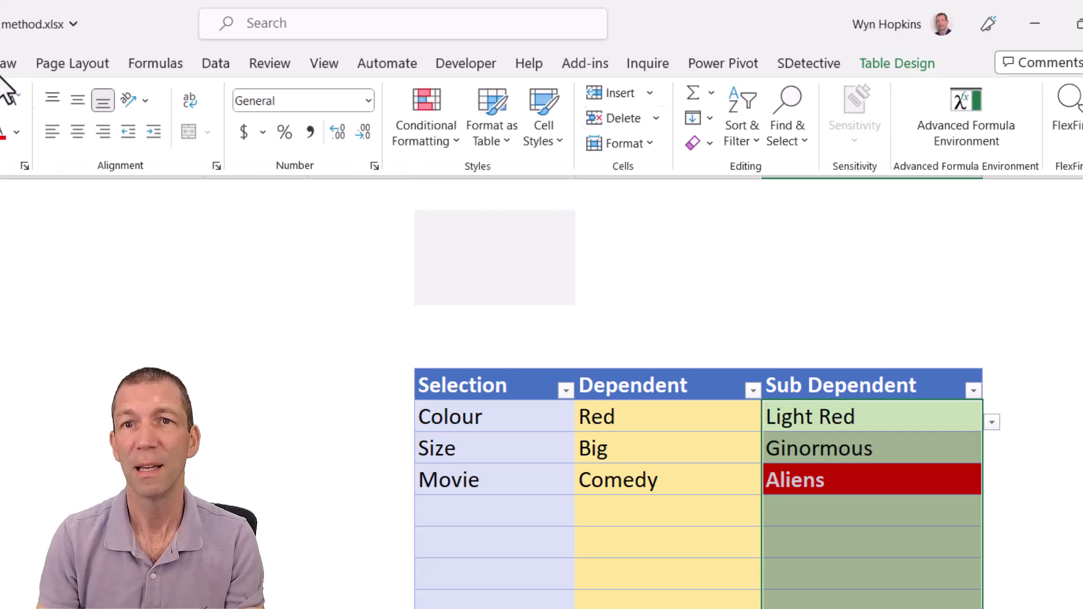
{"action": "left_click", "coordinate": [430, 145]}
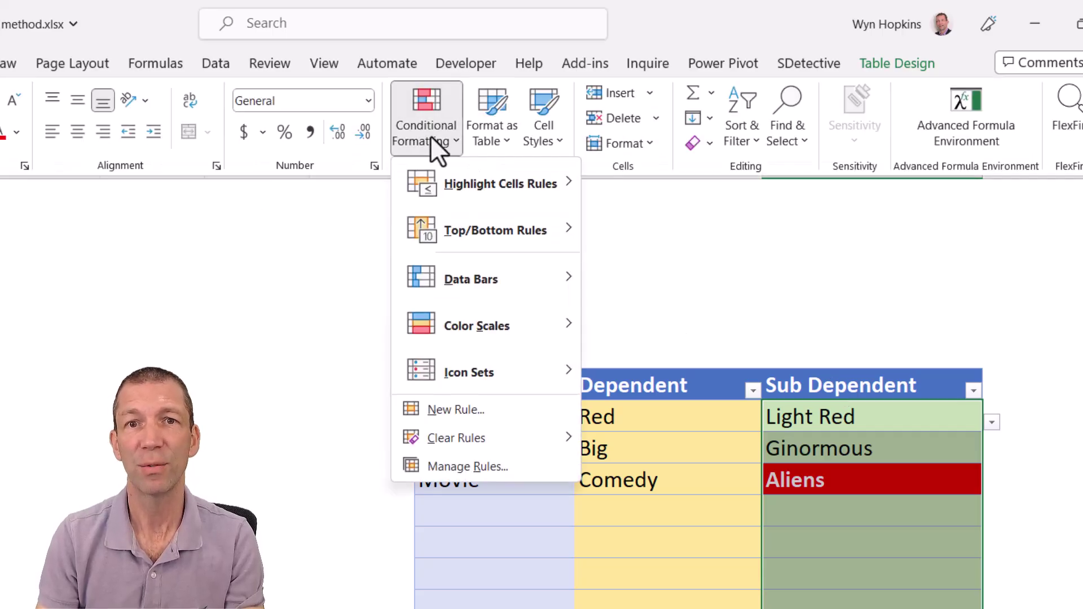
{"action": "left_click", "coordinate": [474, 468]}
{"action": "left_click", "coordinate": [346, 346]}
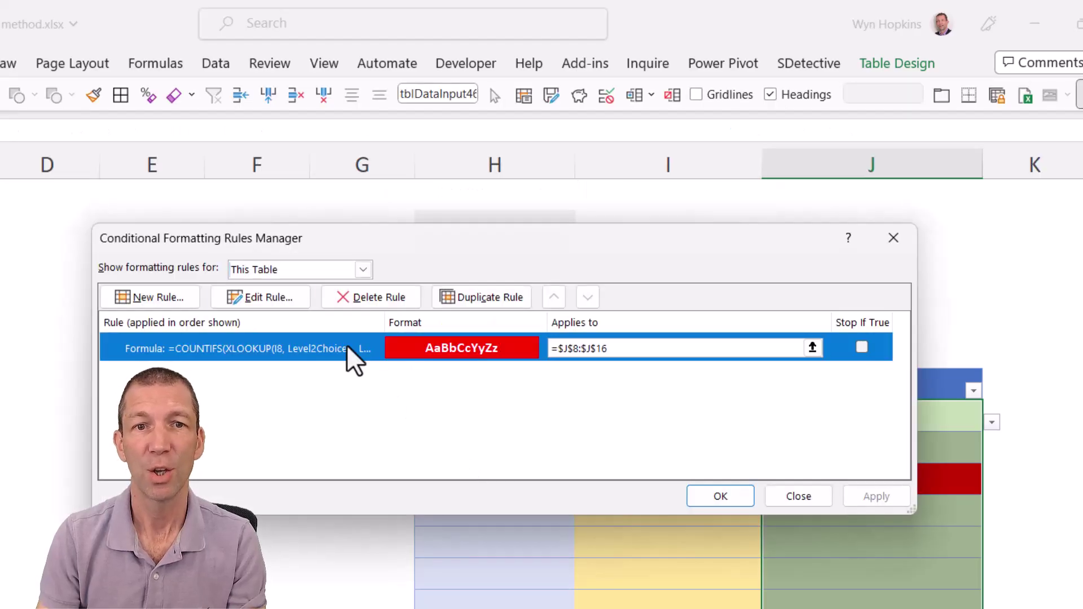
{"action": "left_click", "coordinate": [495, 298]}
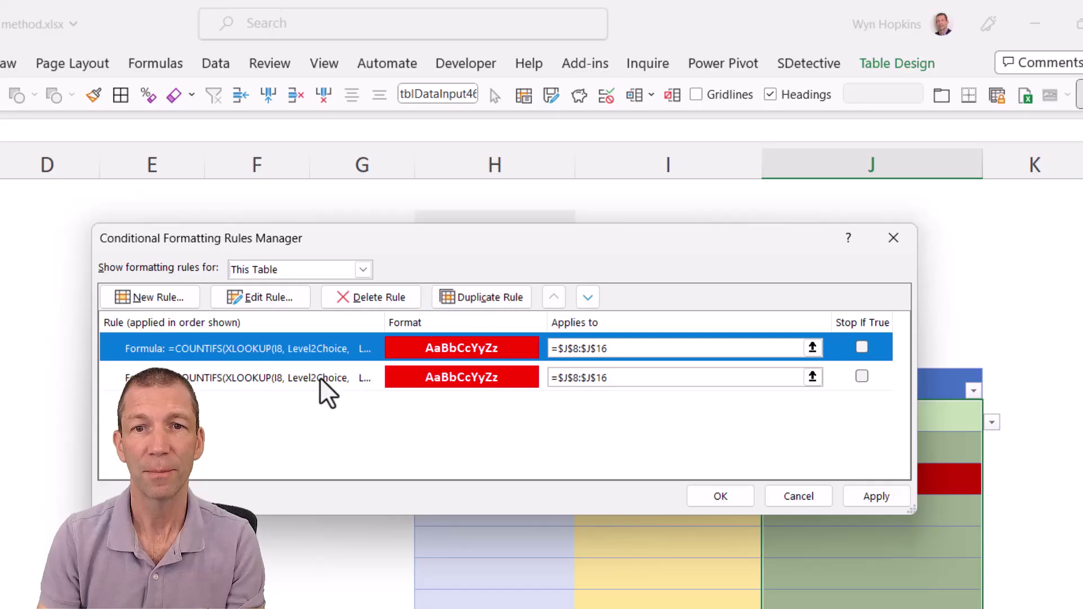
{"action": "left_click", "coordinate": [320, 378]}
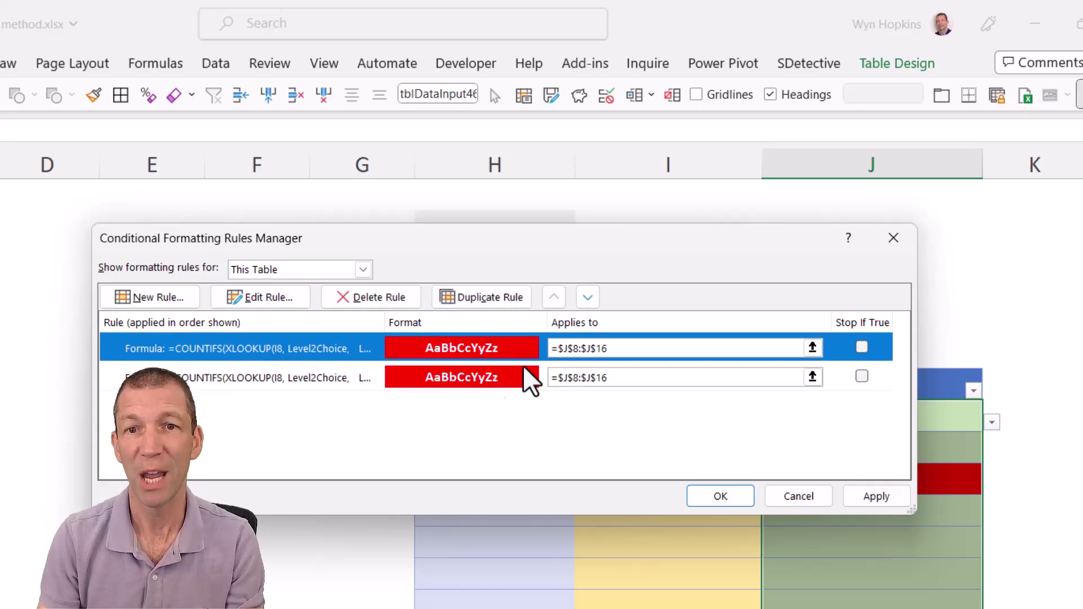
{"action": "left_click", "coordinate": [812, 348]}
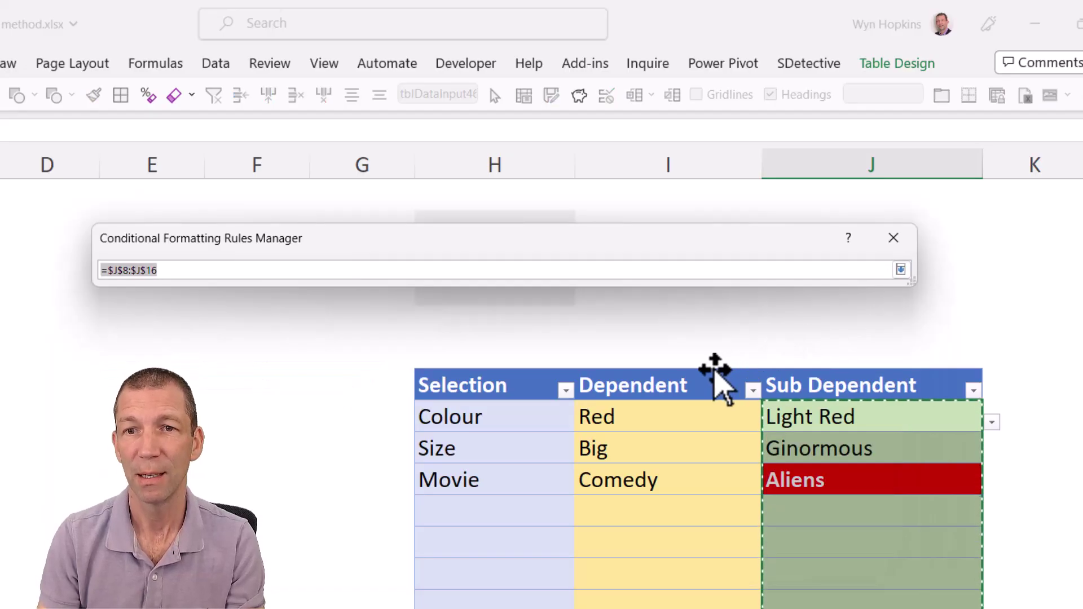
{"action": "left_click", "coordinate": [694, 372]}
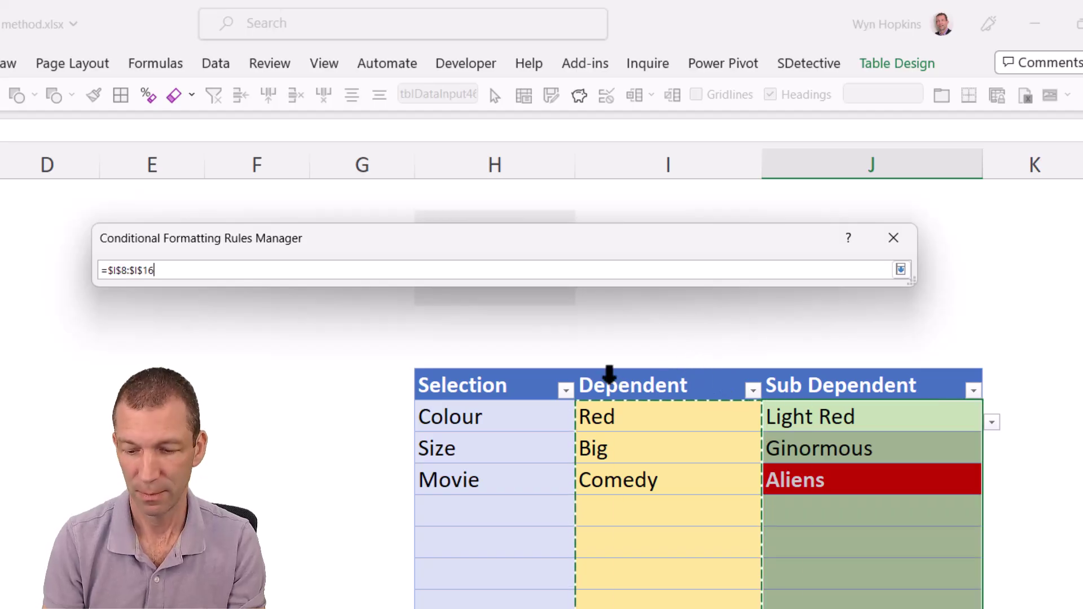
{"action": "key", "text": "Return"}
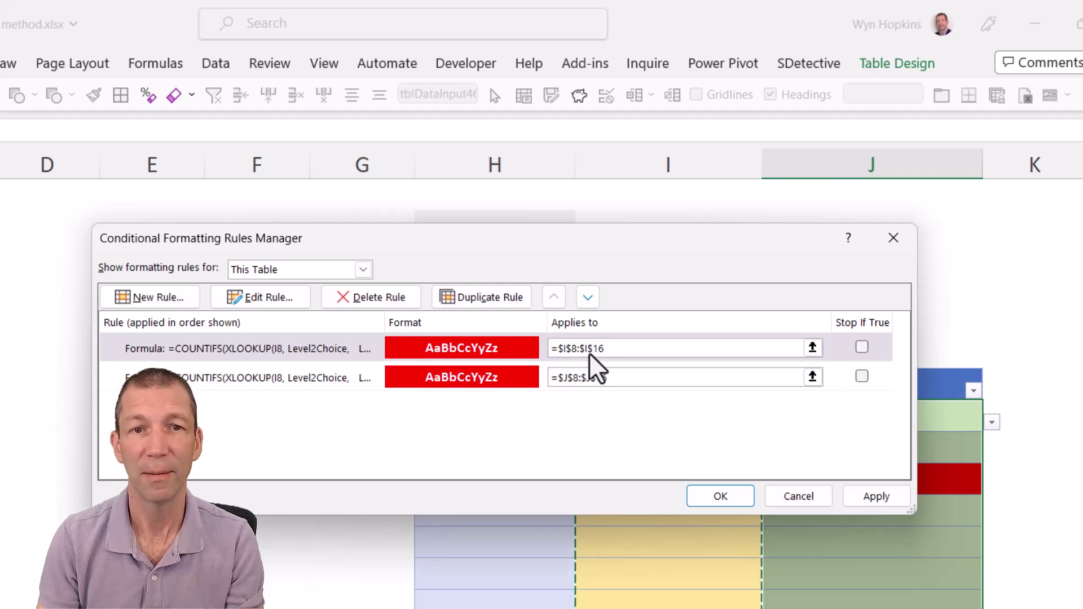
Edit the copy's formula to use H8, Level1Choice, Level2Result and I8, then apply.
{"action": "left_click", "coordinate": [287, 303]}
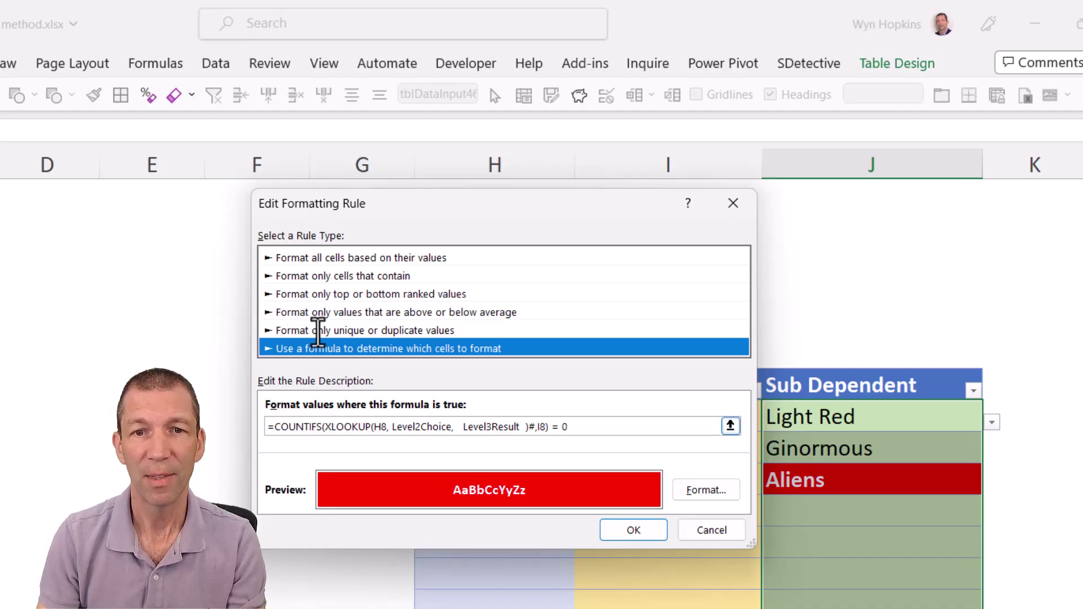
{"action": "left_click", "coordinate": [420, 426]}
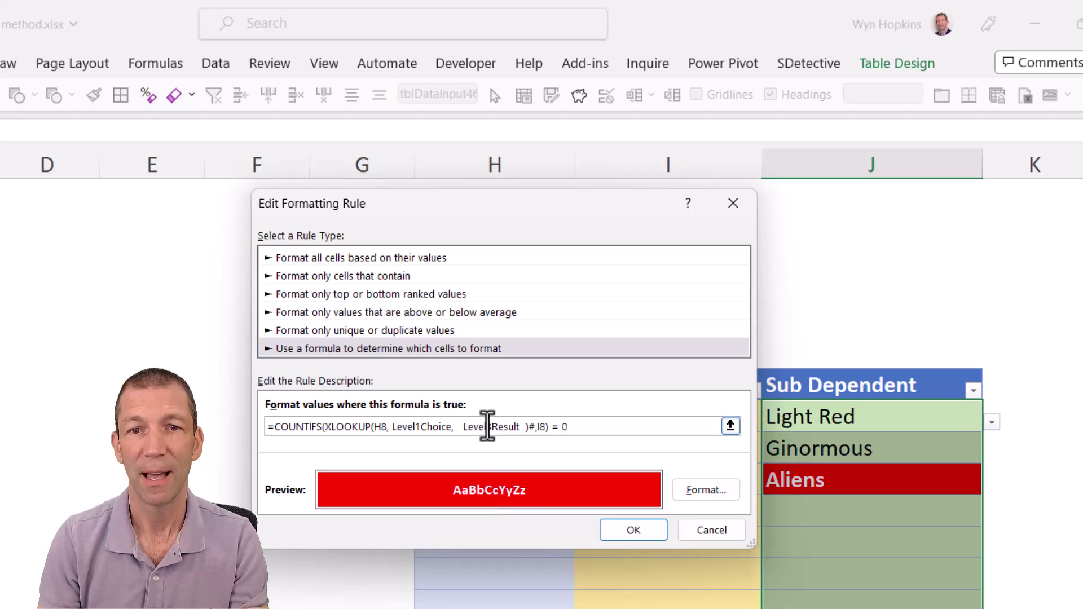
{"action": "left_click", "coordinate": [487, 426]}
{"action": "key", "text": "Delete"}
{"action": "type", "text": "2"}
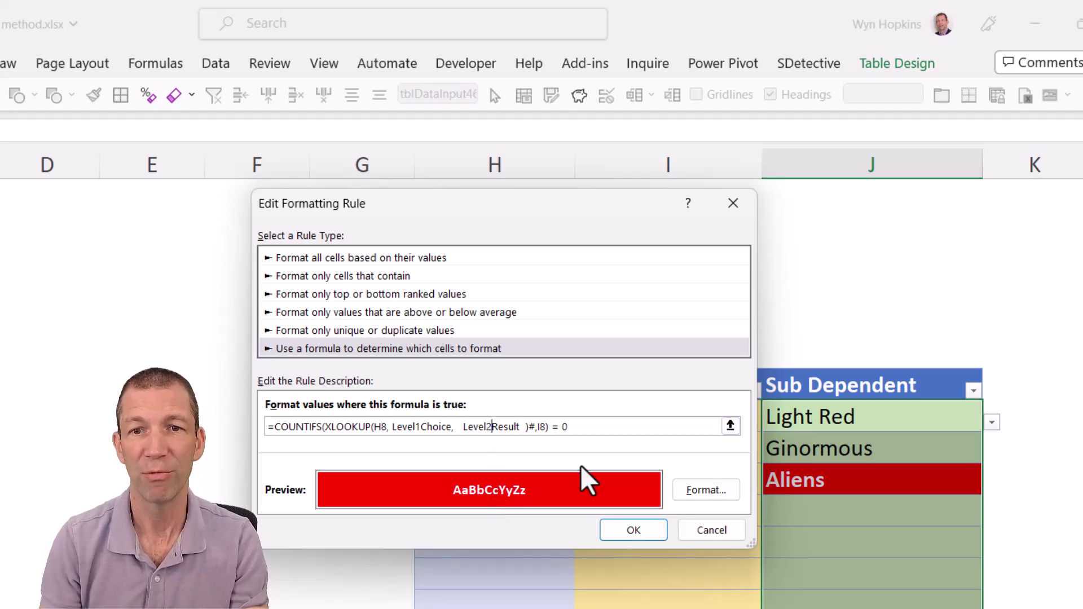
{"action": "left_click", "coordinate": [638, 529]}
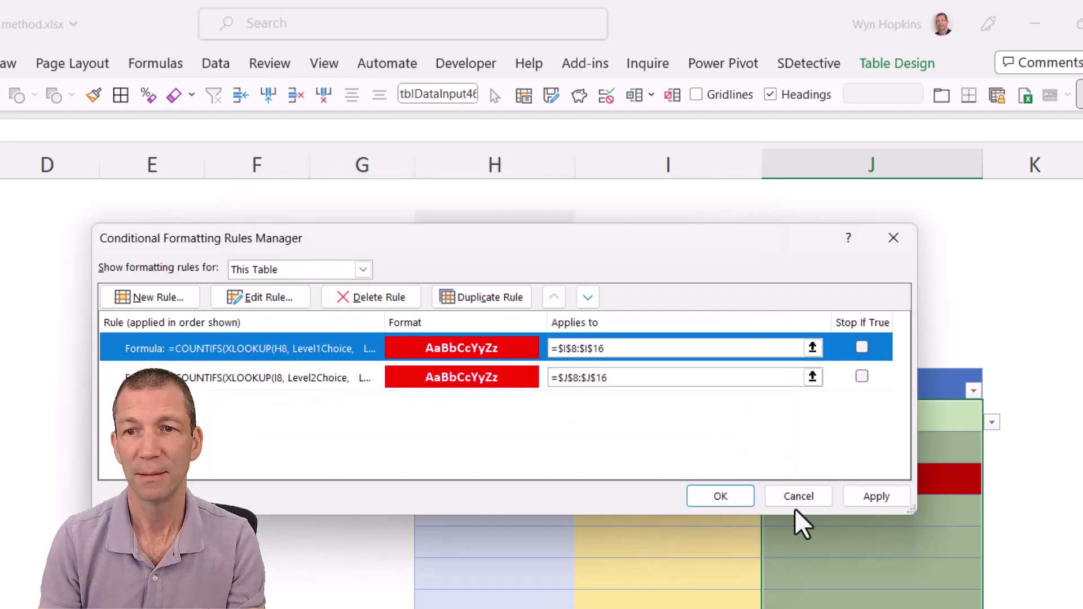
{"action": "left_click", "coordinate": [878, 496]}
Close the rules manager and change the Size row's Selection to Colour.
{"action": "left_click", "coordinate": [707, 503]}
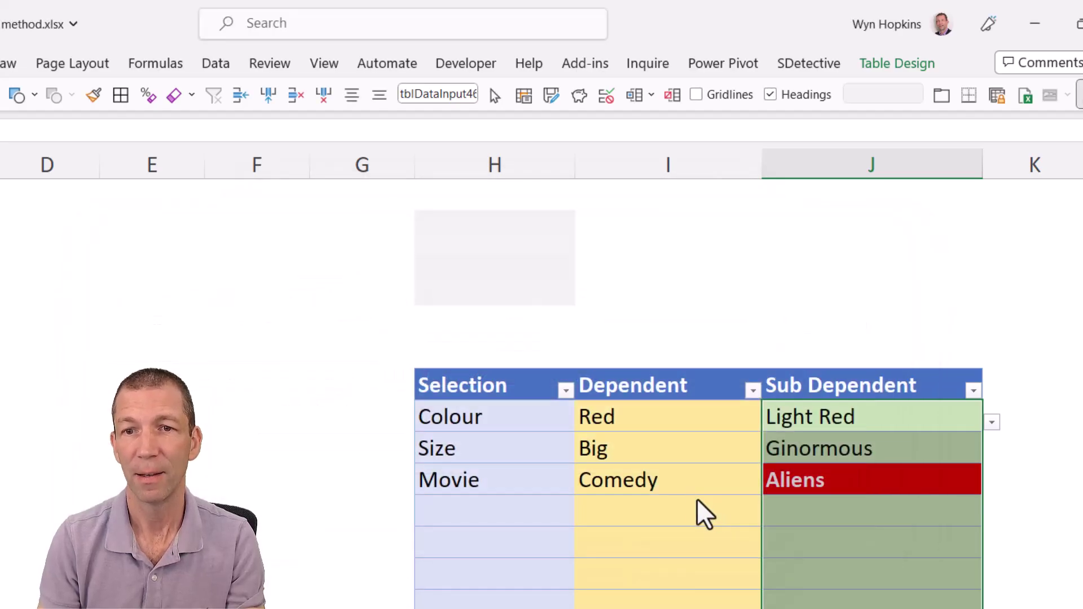
{"action": "left_click", "coordinate": [477, 455]}
{"action": "left_click", "coordinate": [584, 453]}
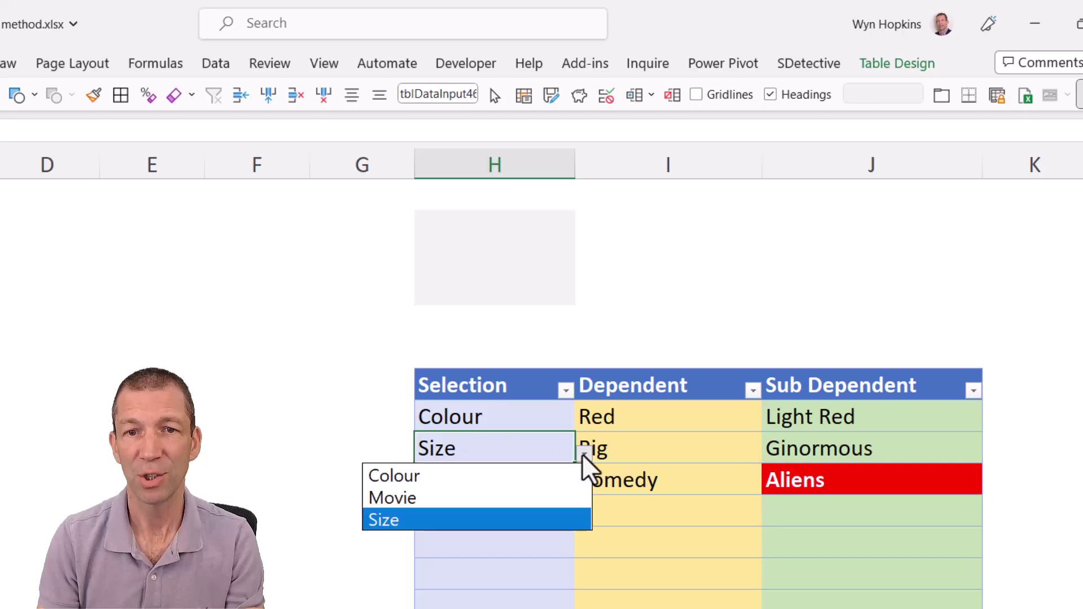
{"action": "left_click", "coordinate": [554, 475]}
Set that row's Dependent to Green and Sub Dependent to Frog, clearing the red flags.
{"action": "left_click", "coordinate": [659, 453]}
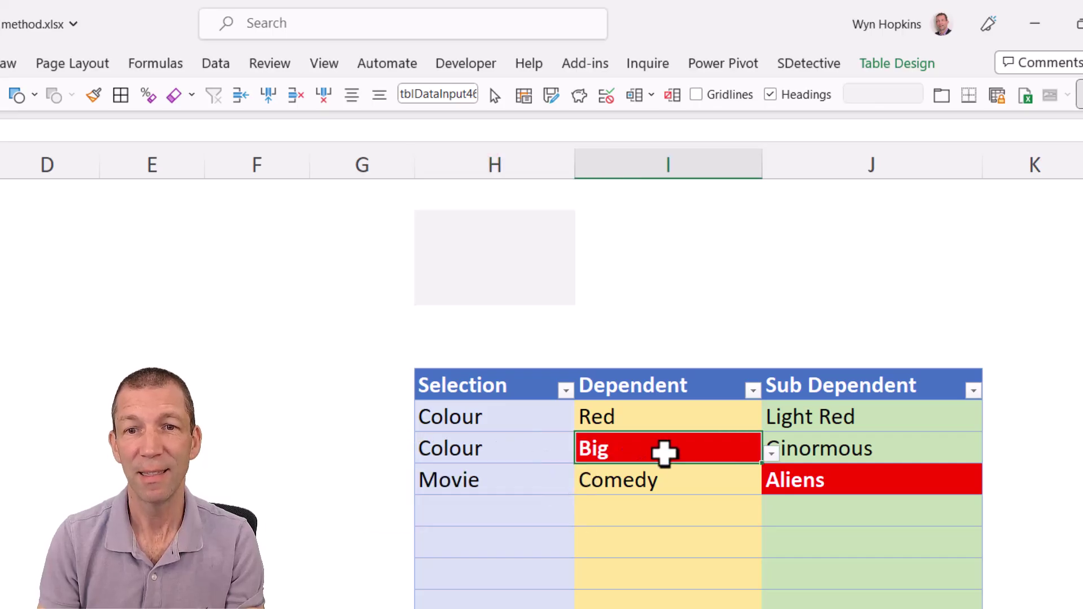
{"action": "left_click", "coordinate": [770, 455]}
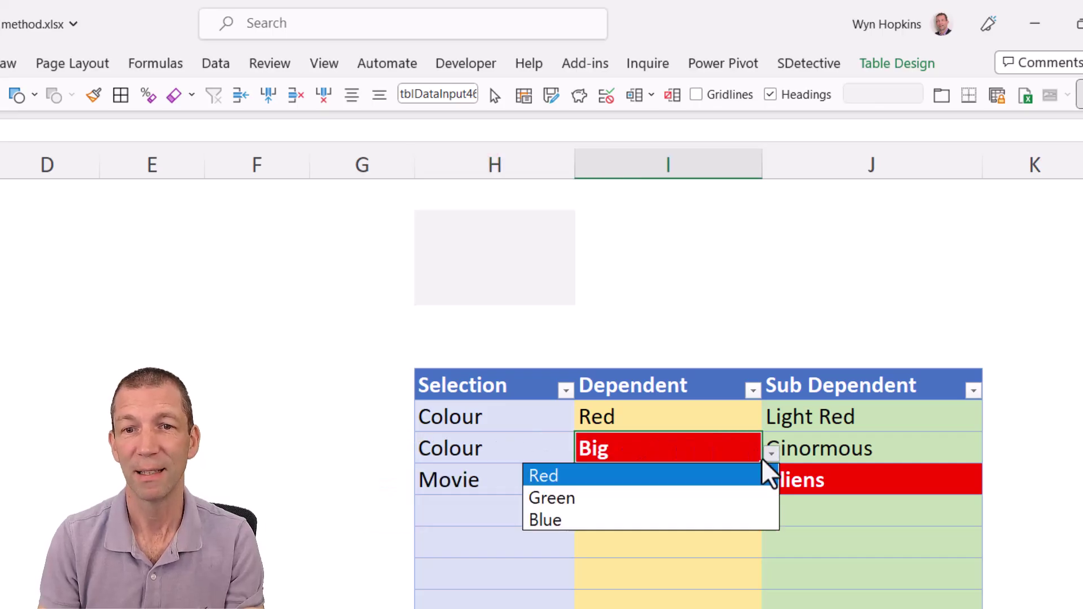
{"action": "left_click", "coordinate": [714, 500]}
{"action": "left_click", "coordinate": [838, 446]}
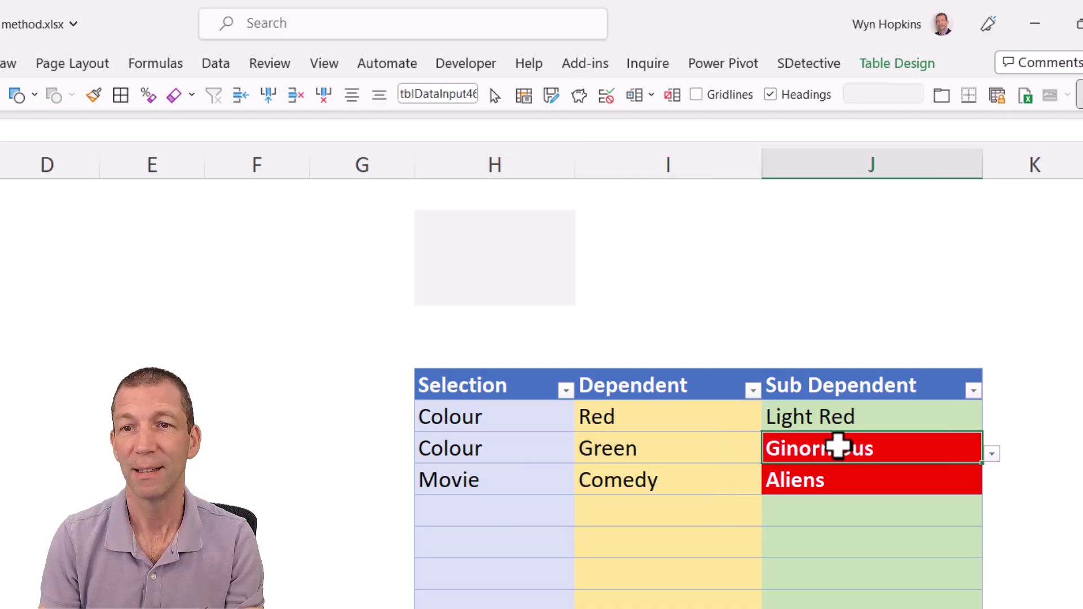
{"action": "left_click", "coordinate": [992, 455]}
{"action": "left_click", "coordinate": [906, 483]}
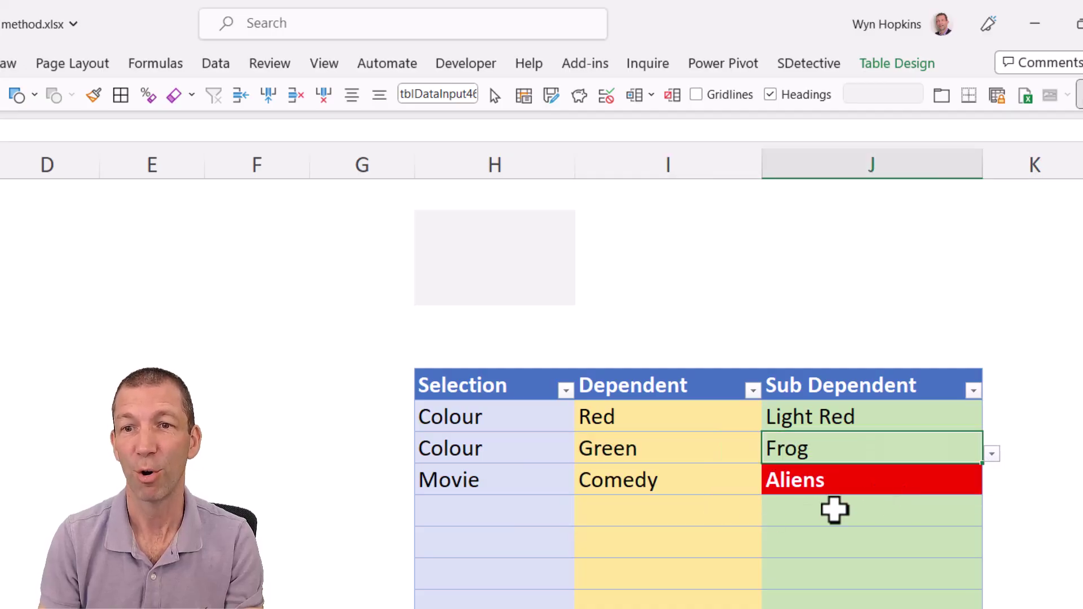
{"action": "left_click", "coordinate": [691, 560]}
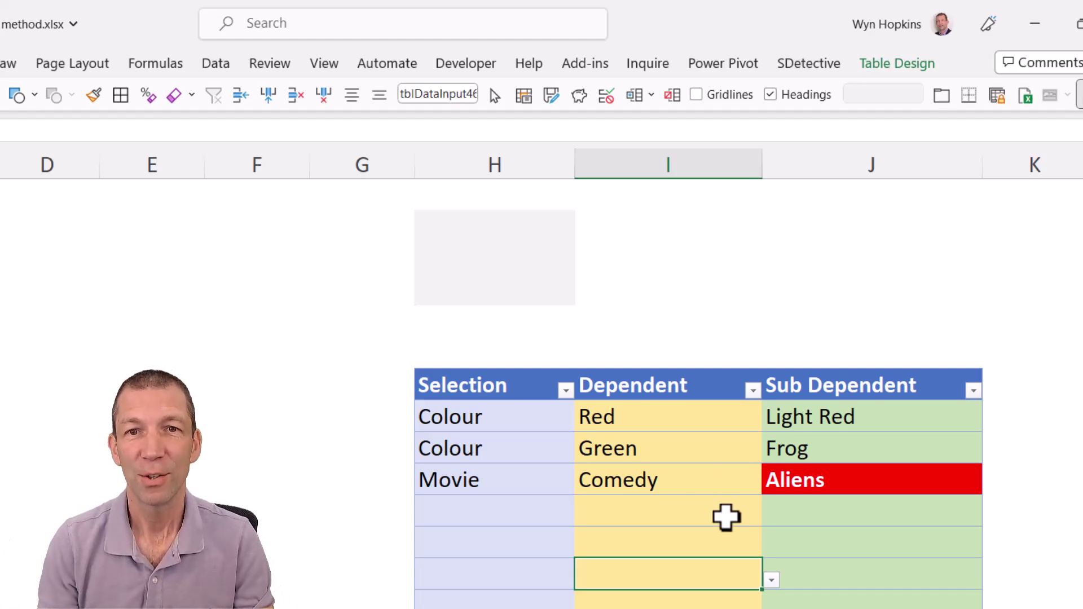
{"action": "left_click", "coordinate": [539, 224]}
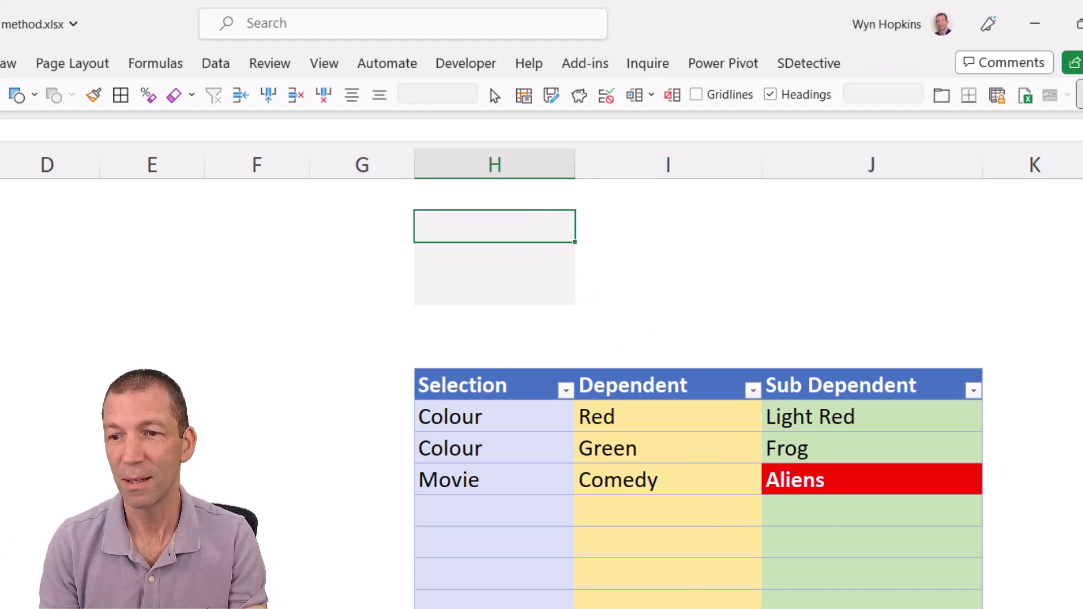
Number the formula notes 1, 2 and 3 down column H above the table.
{"action": "scroll", "coordinate": [758, 432], "scroll_direction": "right", "scroll_amount": 3}
{"action": "type", "text": "1"}
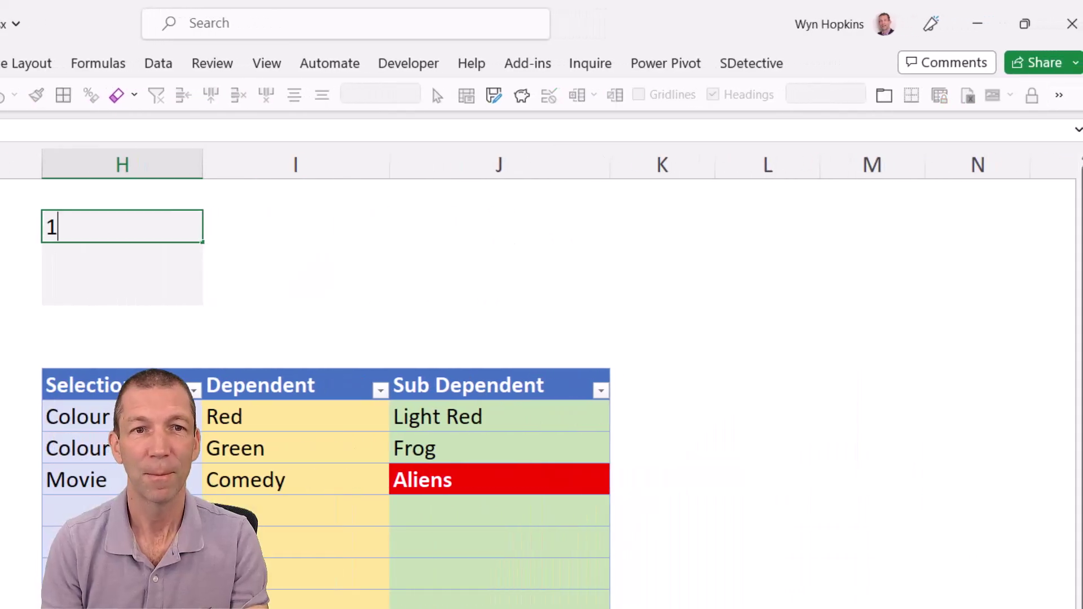
{"action": "key", "text": "Return"}
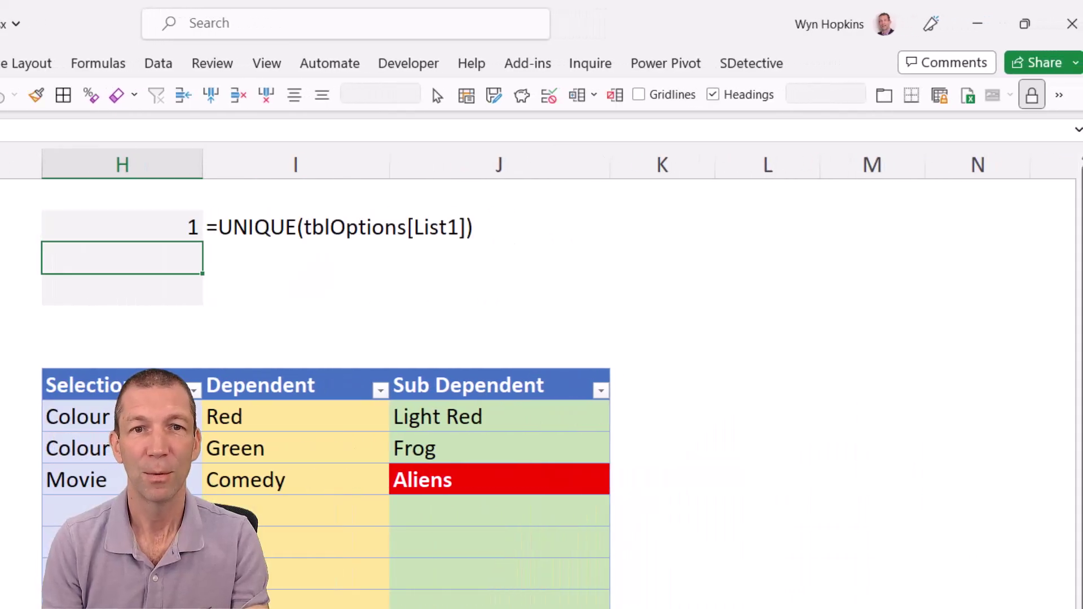
{"action": "type", "text": "2"}
{"action": "key", "text": "Return"}
{"action": "type", "text": "3"}
{"action": "key", "text": "Return"}
{"action": "key", "text": "Up"}
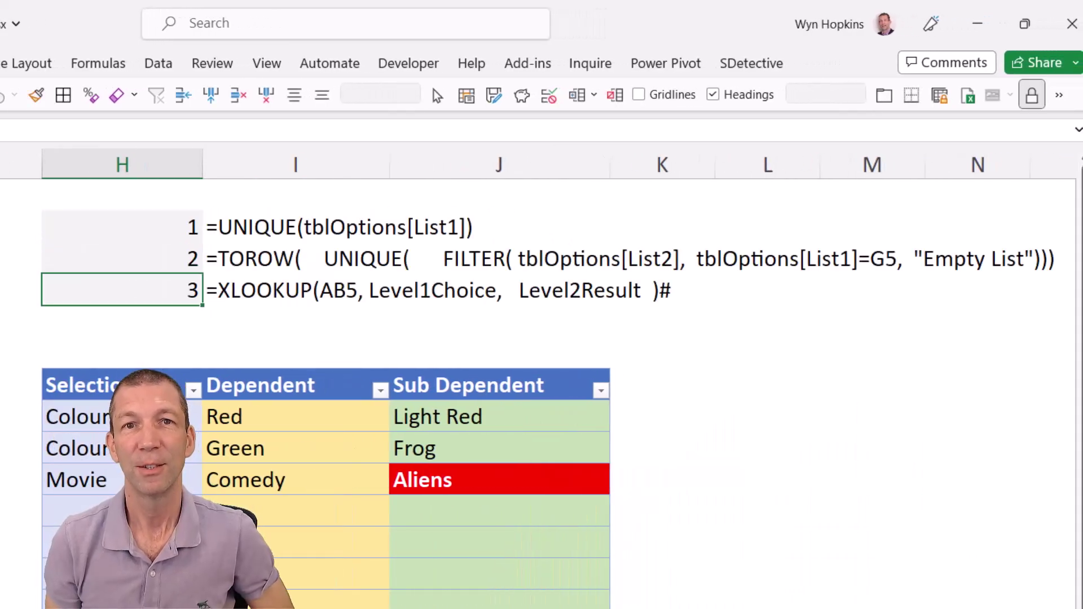